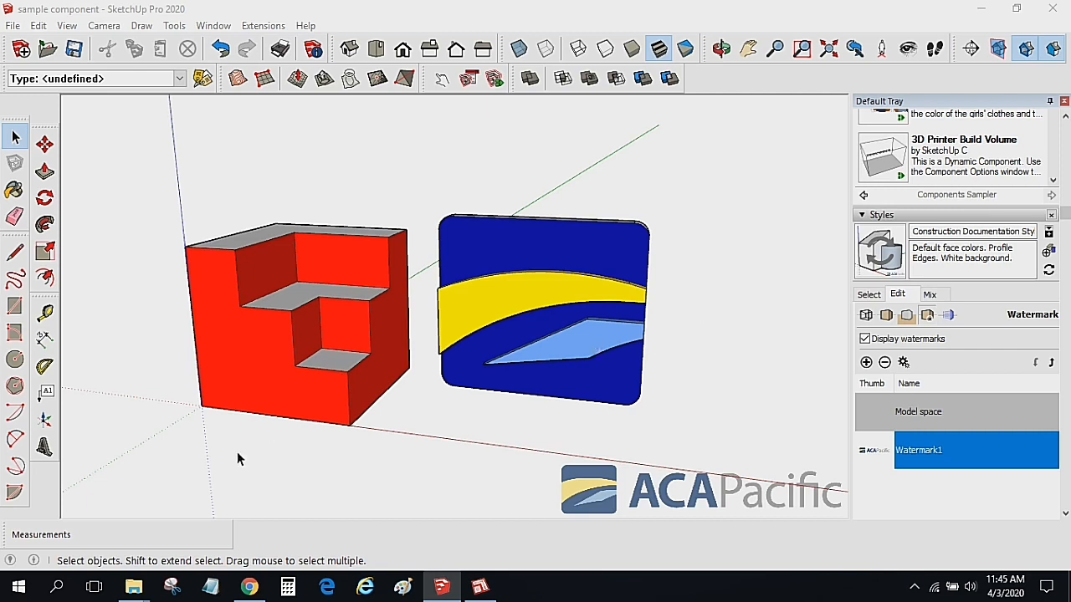
- Draw a rectangle about 415 by 304 mm at the red cube's front base edge and Push/Pull it up about 179 mm
scroll(242, 443, up, 1)
middle_drag(261, 378, 261, 353)
click(14, 306)
click(236, 396)
click(269, 436)
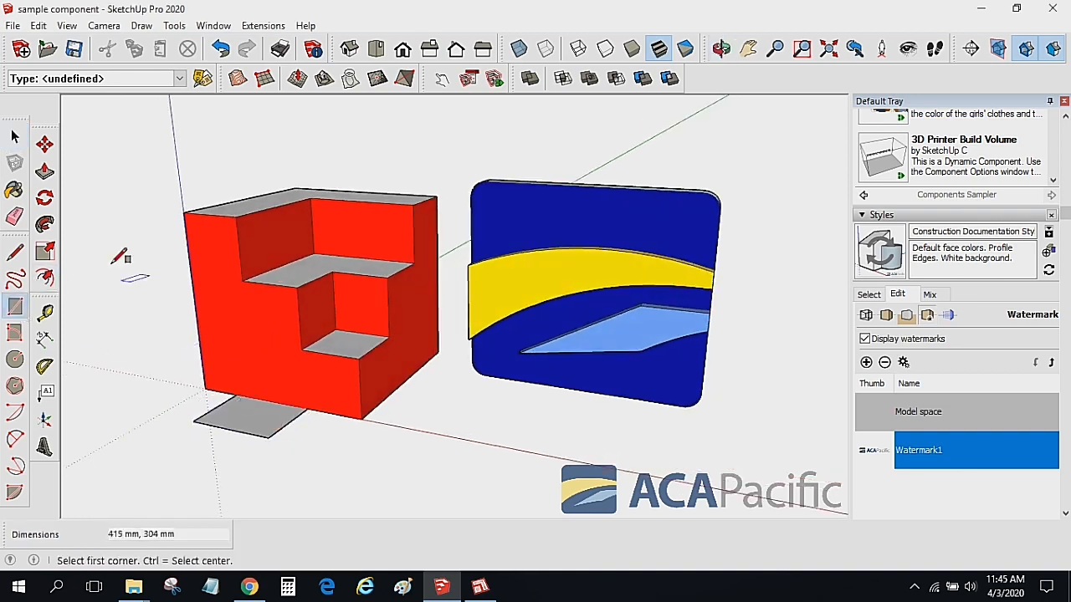
click(45, 170)
drag(241, 423, 243, 387)
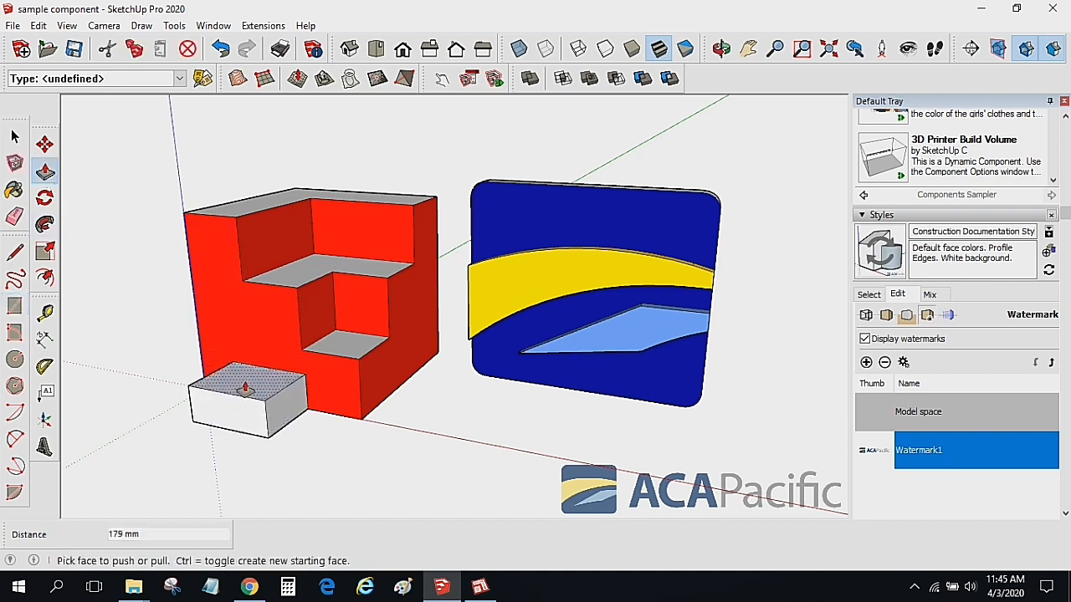
- Select the small box and try to move it away from the ungrouped red cube, cancelling the move
click(14, 137)
drag(170, 378, 323, 479)
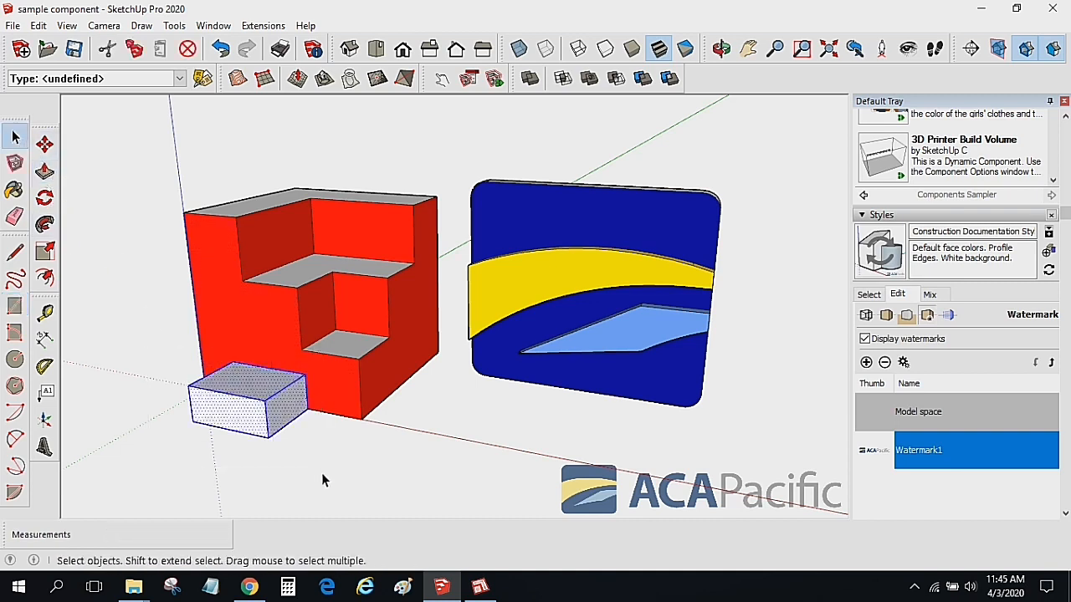
key(m)
click(294, 421)
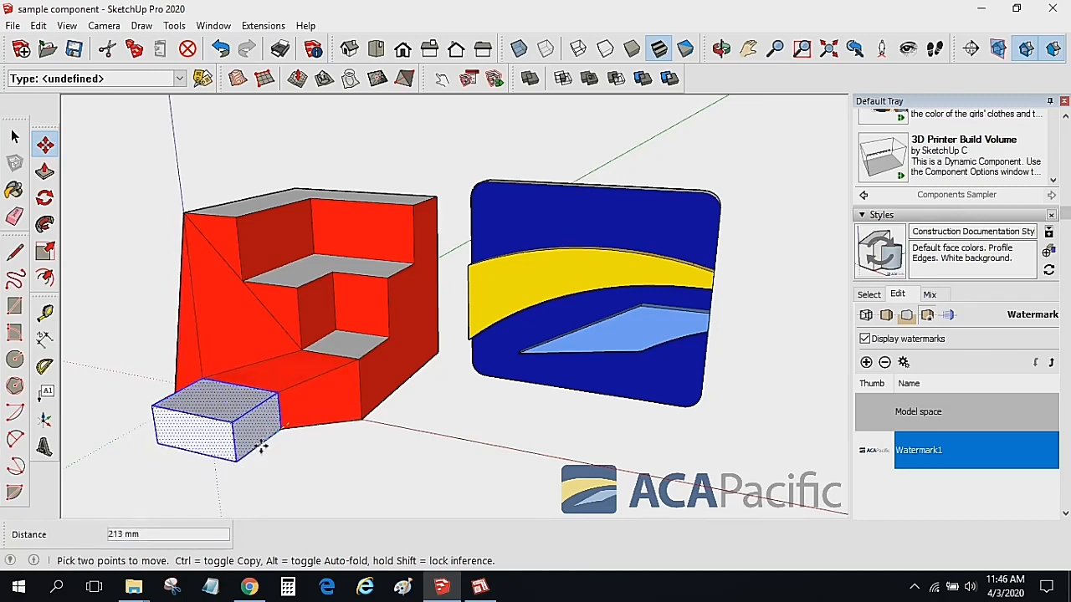
key(Escape)
click(10, 142)
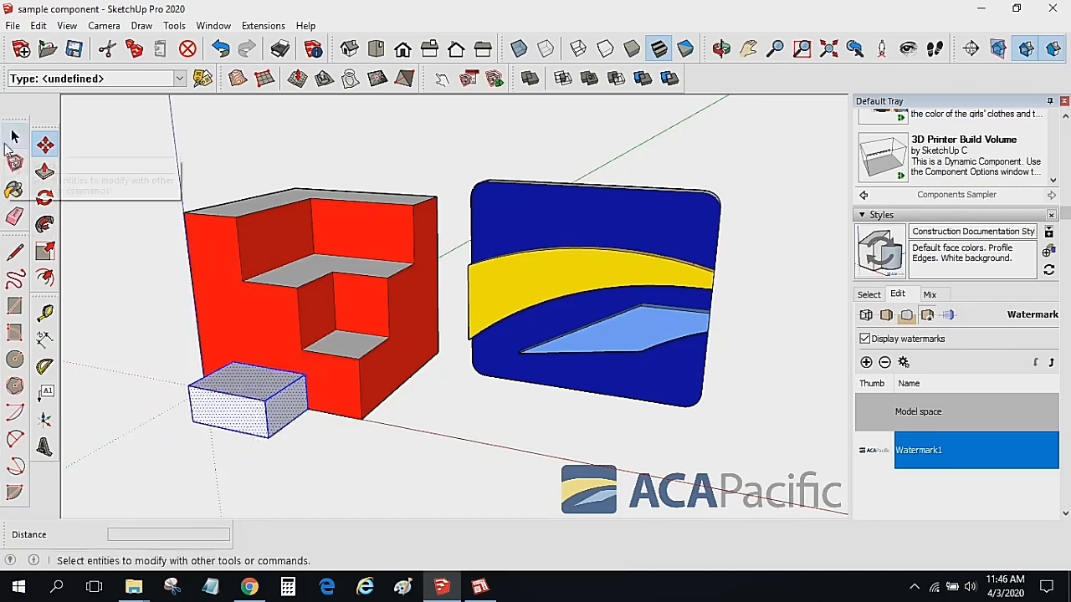
- Delete the small box, then undo back to before the box and its base rectangle were drawn
key(Delete)
key(m)
key(ctrl+z)
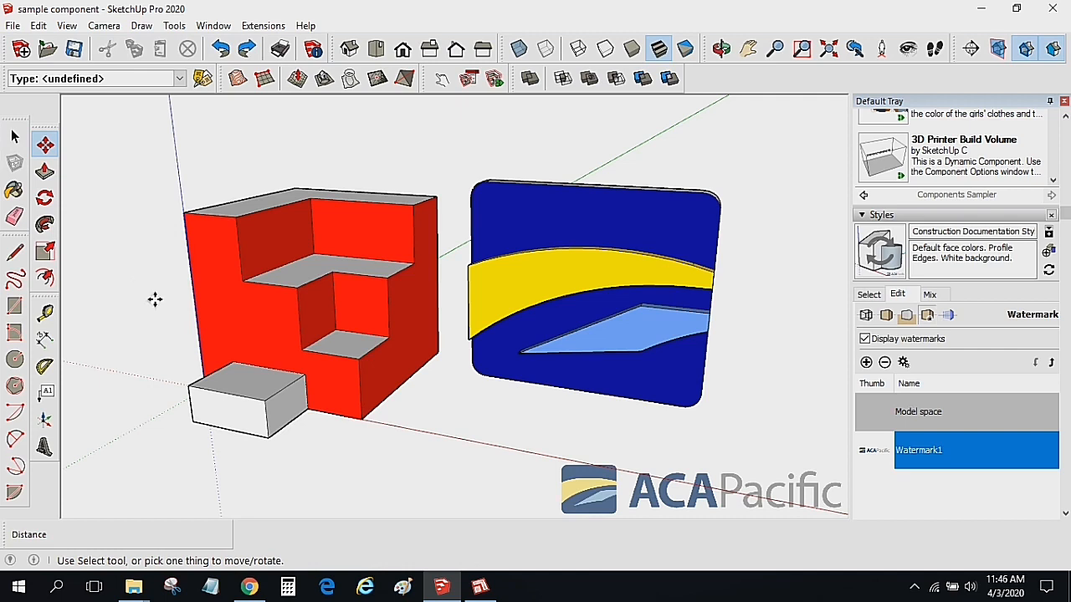
click(18, 139)
key(ctrl+z)
key(ctrl+z)
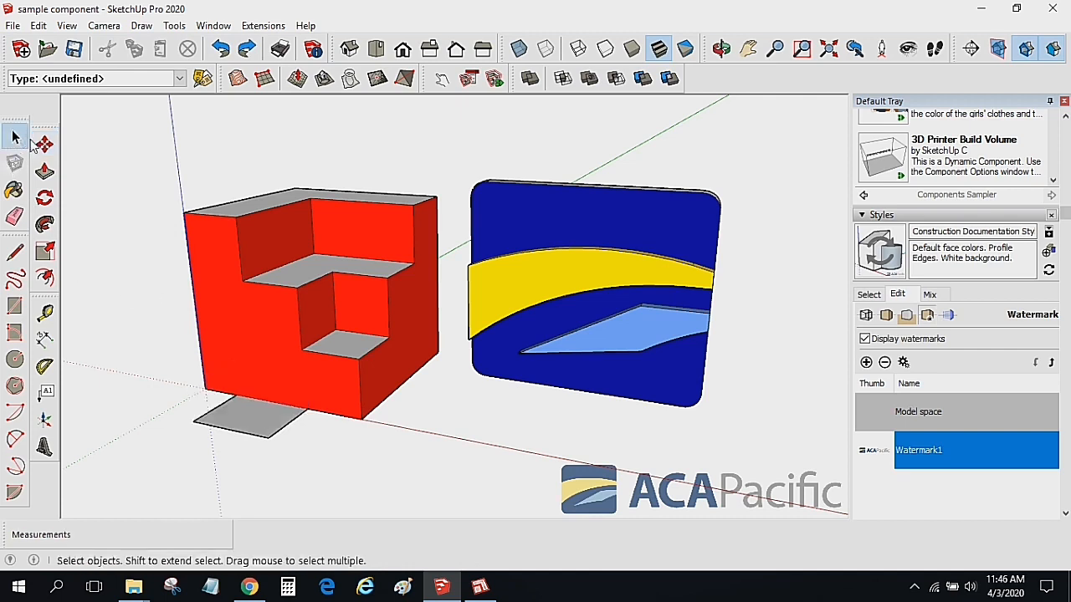
- Select all the geometry of the red stepped cube and make it a group
mouse_move(137, 143)
mouse_down()
mouse_move(405, 400)
mouse_move(450, 462)
mouse_up()
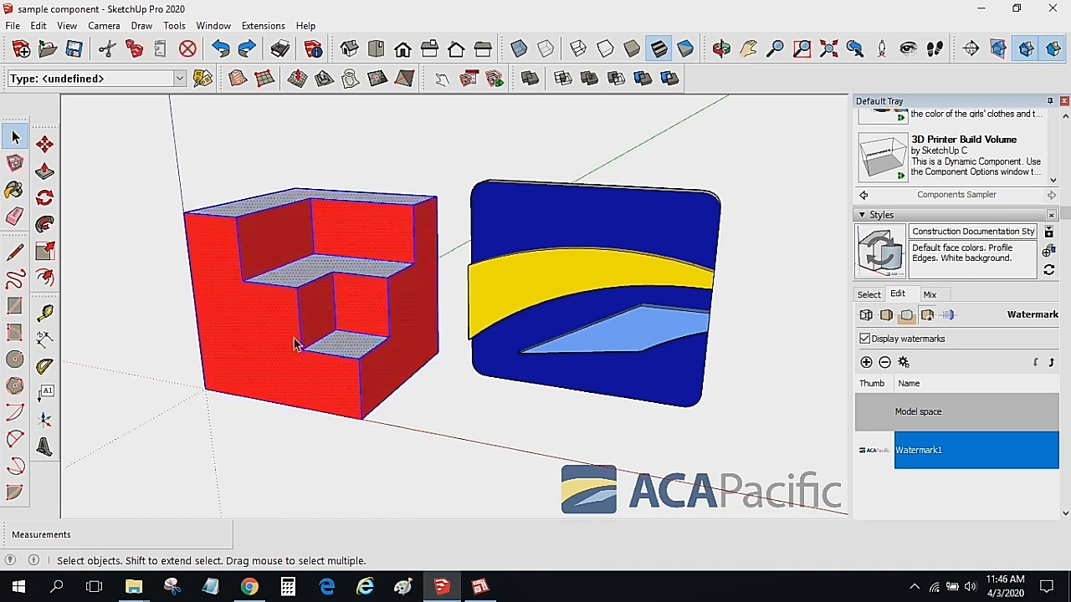
right_click(276, 333)
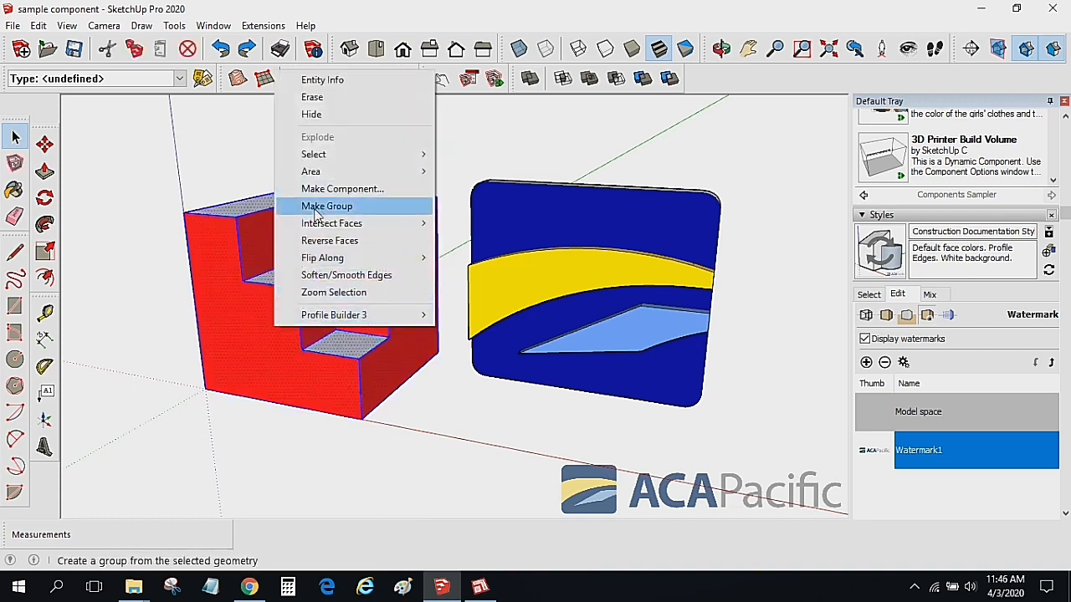
click(234, 177)
drag(134, 145, 452, 460)
right_click(251, 318)
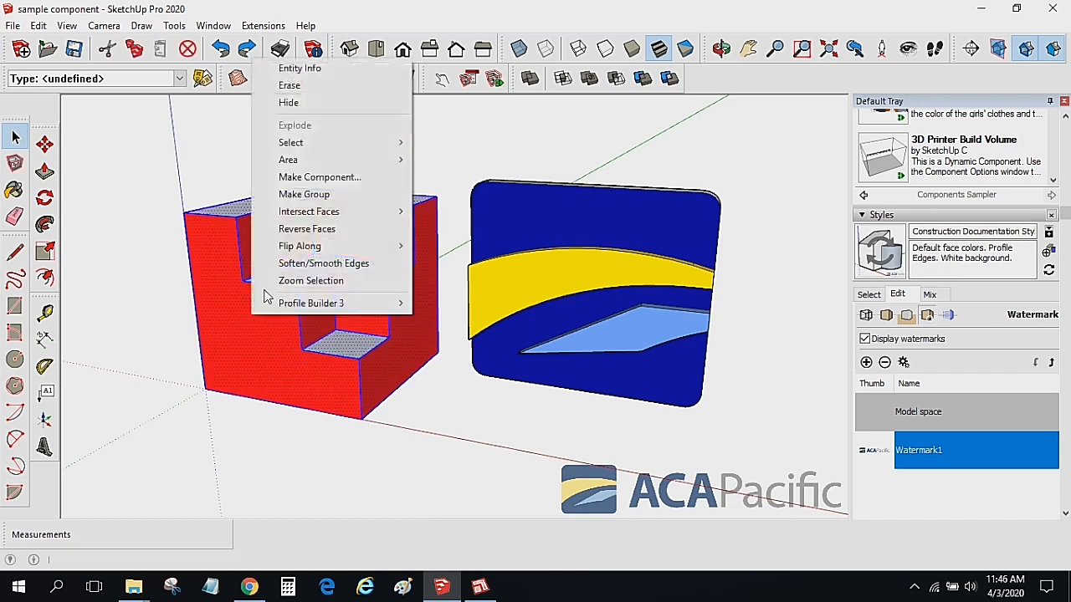
click(304, 194)
click(180, 243)
- Draw a rectangle about 396 by 344 mm at the grouped cube's front base edge and Push/Pull it up into a box
click(14, 305)
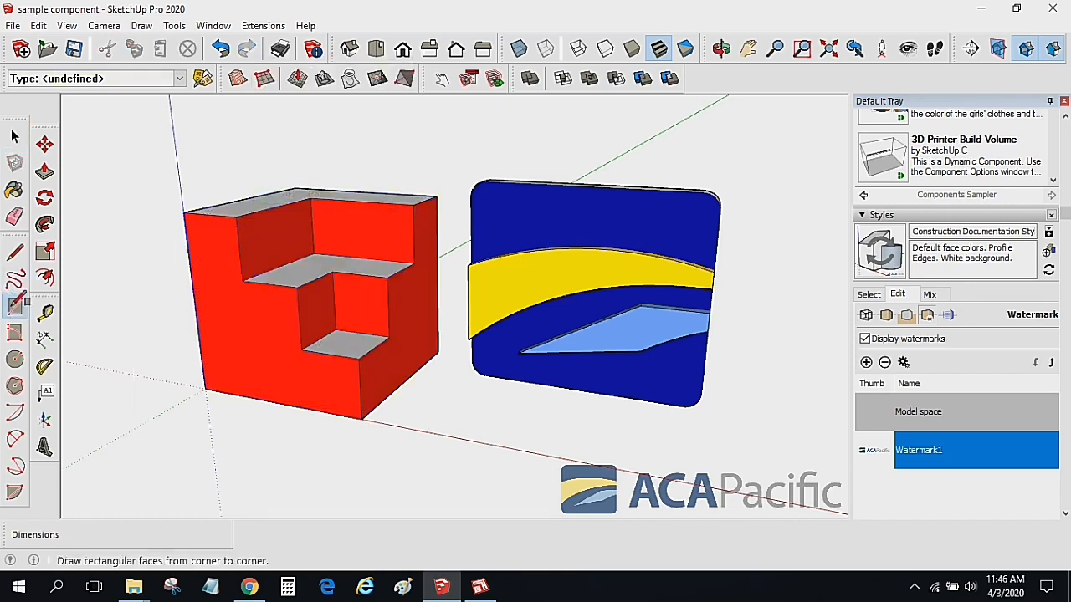
click(229, 393)
click(260, 433)
click(44, 171)
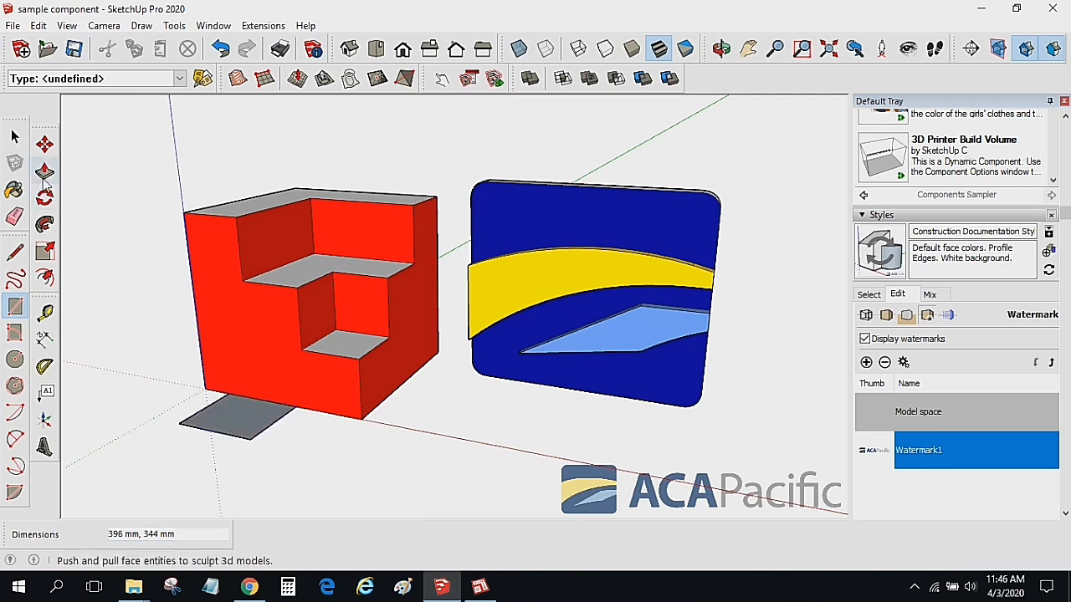
click(233, 420)
click(233, 391)
- Select the small box beside the grouped cube and try moving it about 300 mm away, cancelling the move
click(14, 136)
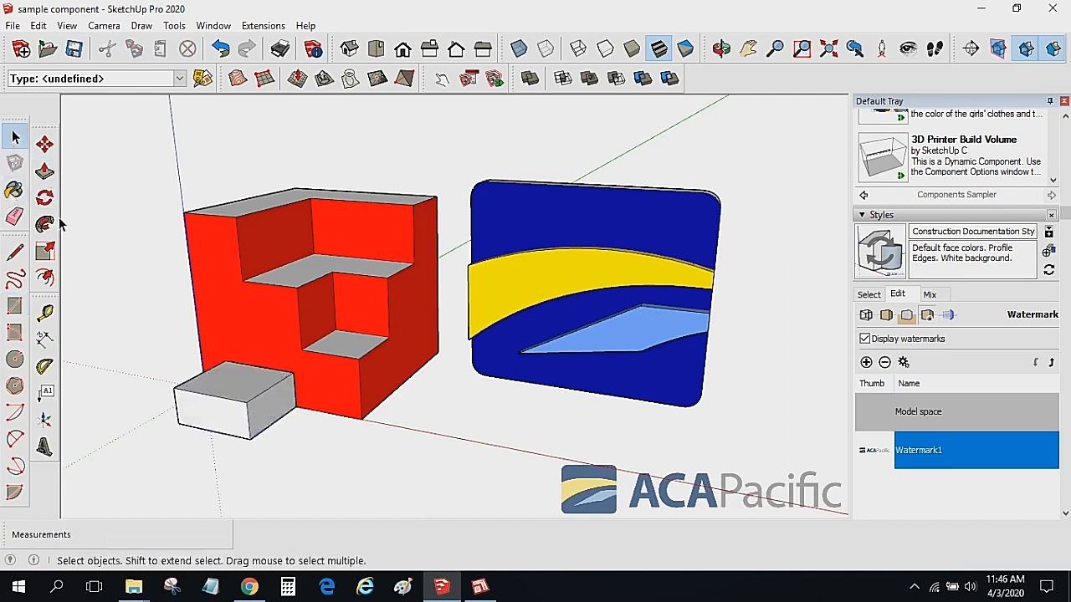
drag(139, 339, 325, 476)
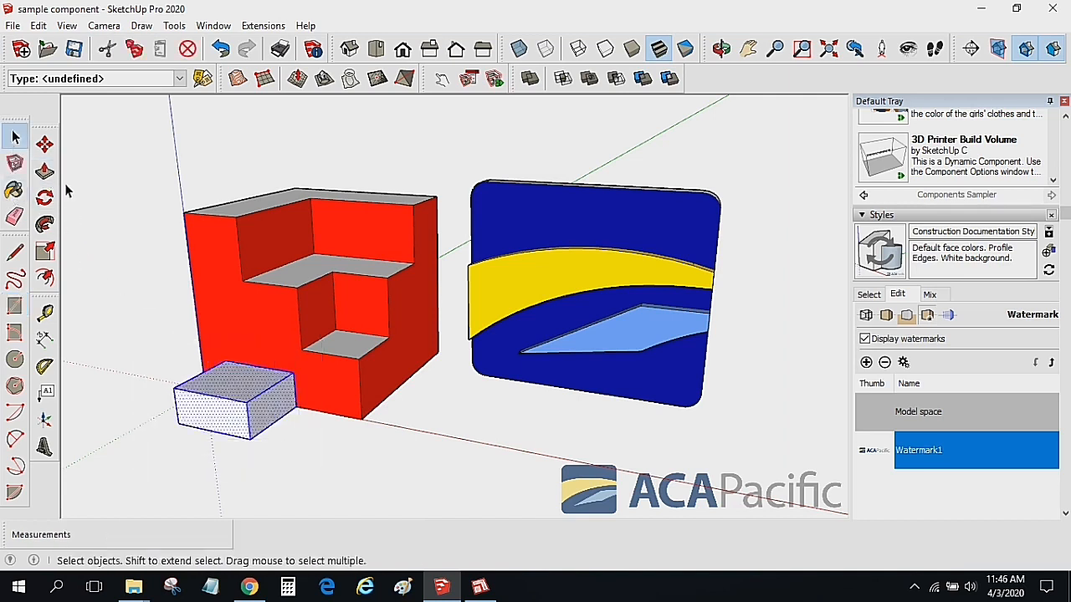
click(45, 145)
click(309, 391)
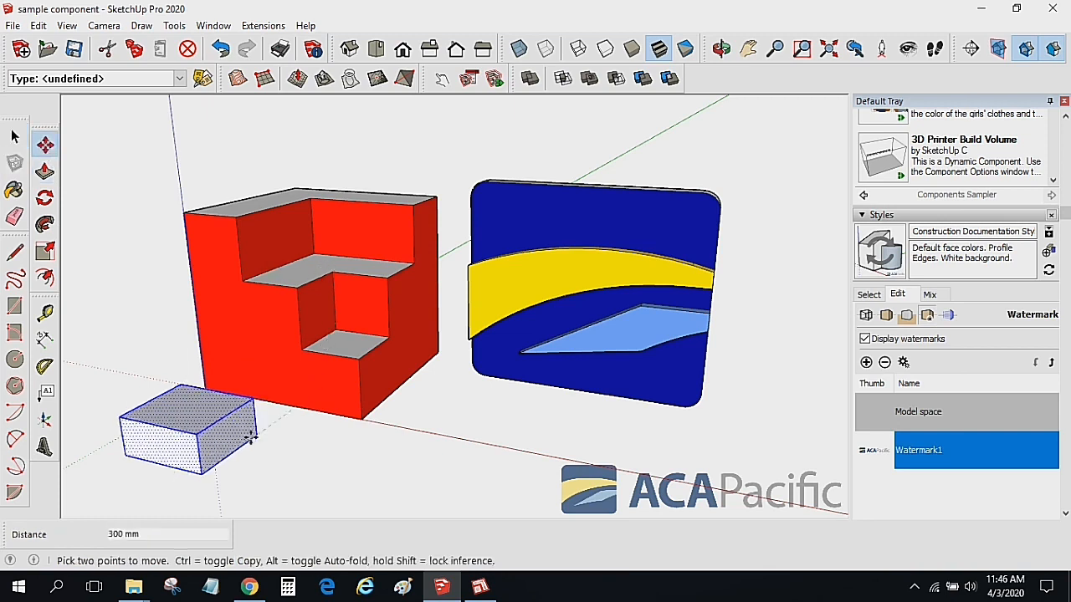
key(Escape)
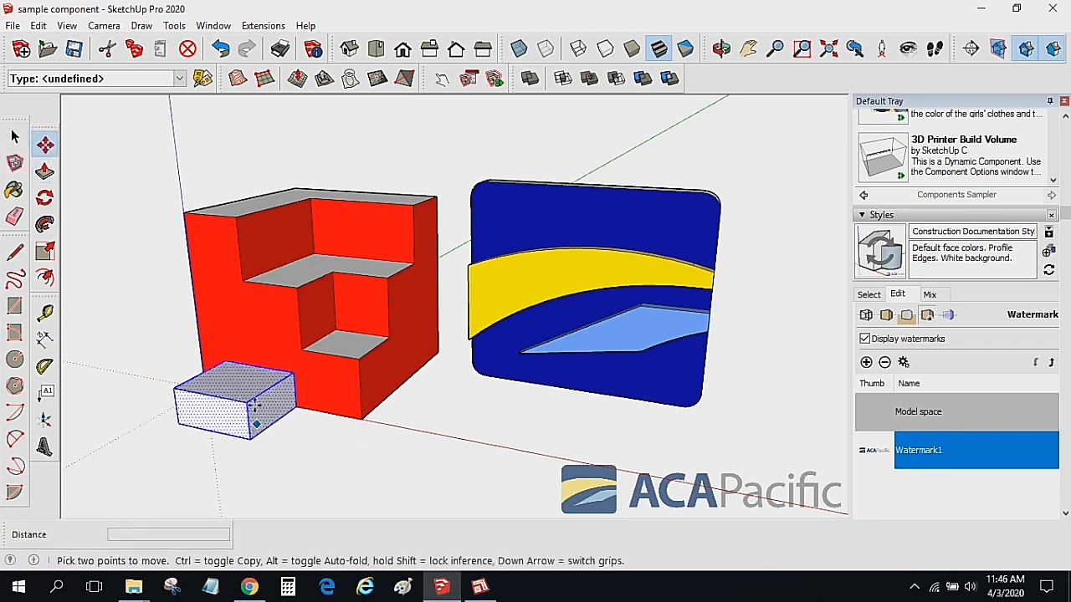
- Make the whole blue and yellow logo a component with the definition name "logo ACA"
click(15, 136)
click(252, 174)
drag(453, 149, 743, 434)
right_click(661, 321)
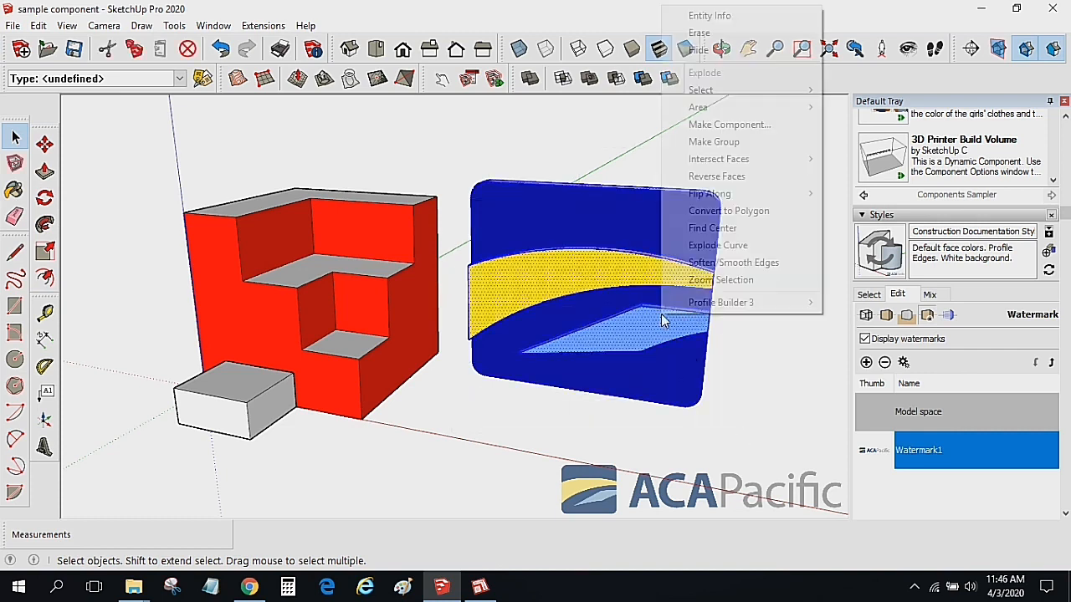
click(701, 125)
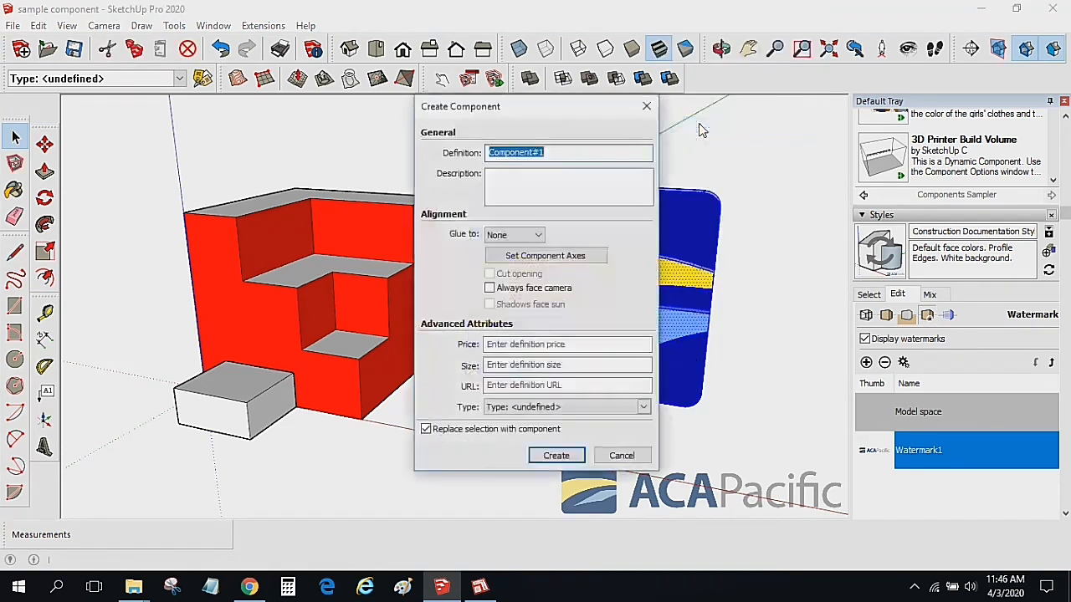
text(logo ACA)
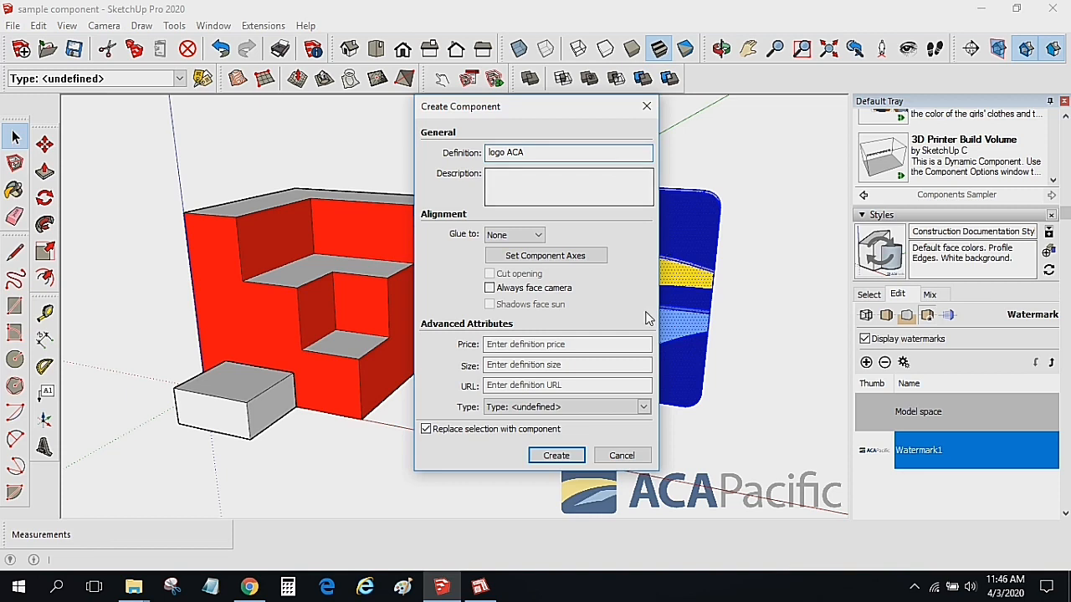
click(557, 455)
- Draw a rectangle about 426 by 349 mm against the logo component's lower front and Push/Pull it up into a box
middle_drag(749, 274, 630, 223)
click(517, 146)
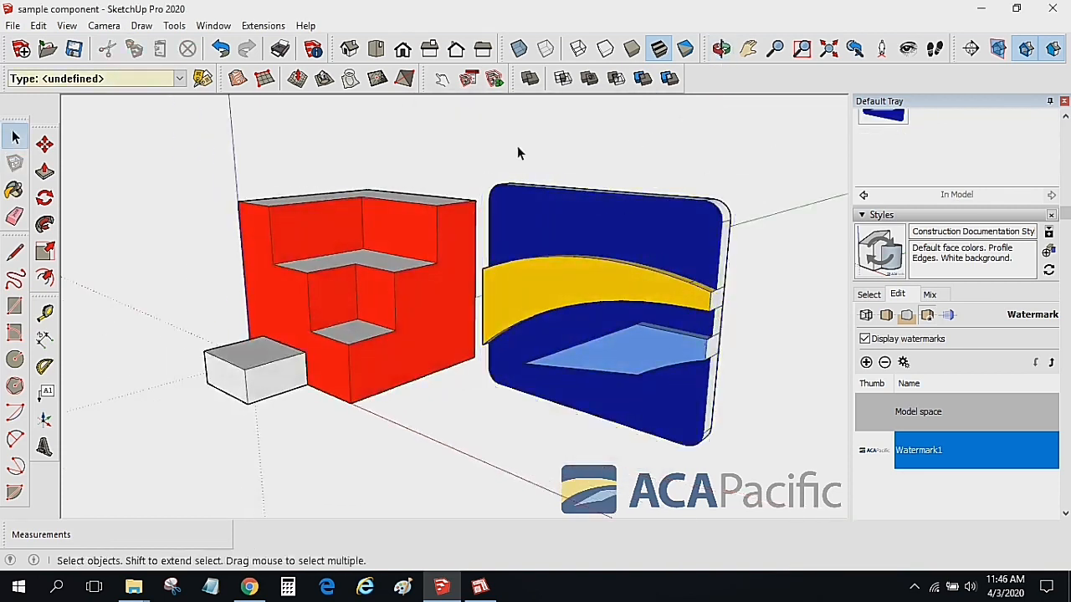
click(15, 306)
click(536, 391)
click(552, 439)
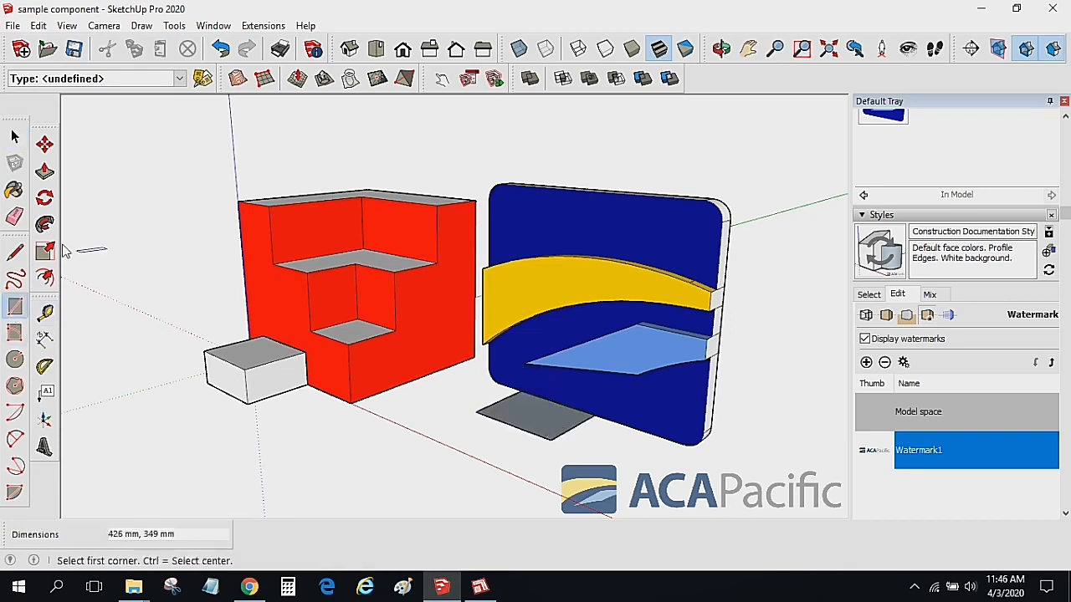
click(45, 171)
drag(502, 422, 616, 480)
click(511, 401)
- Select the box in front of the logo component and try moving it about 247 mm, cancelling the move
key(space)
click(44, 144)
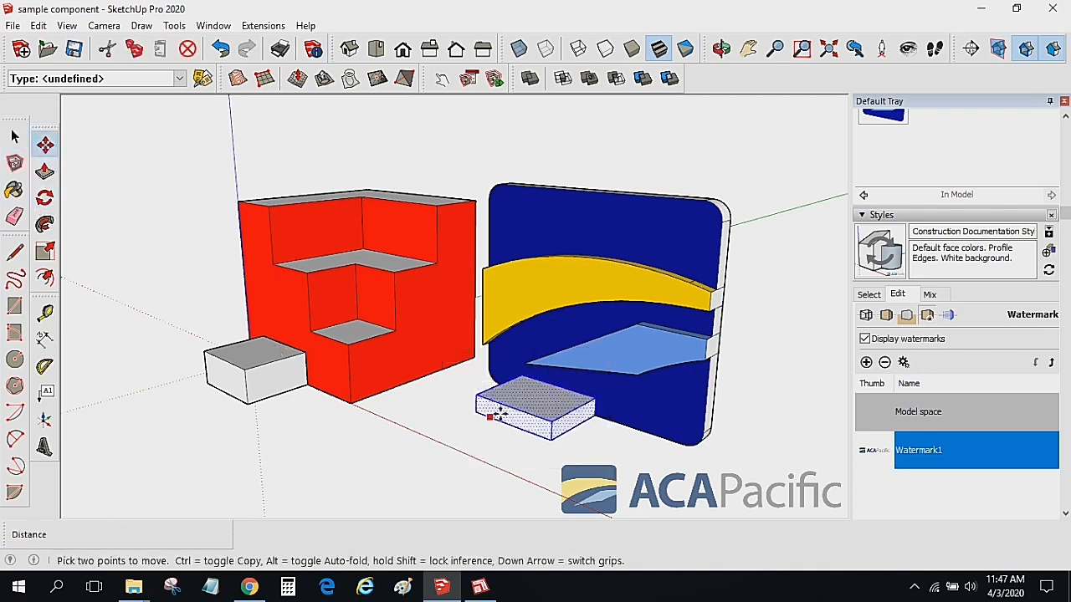
click(499, 415)
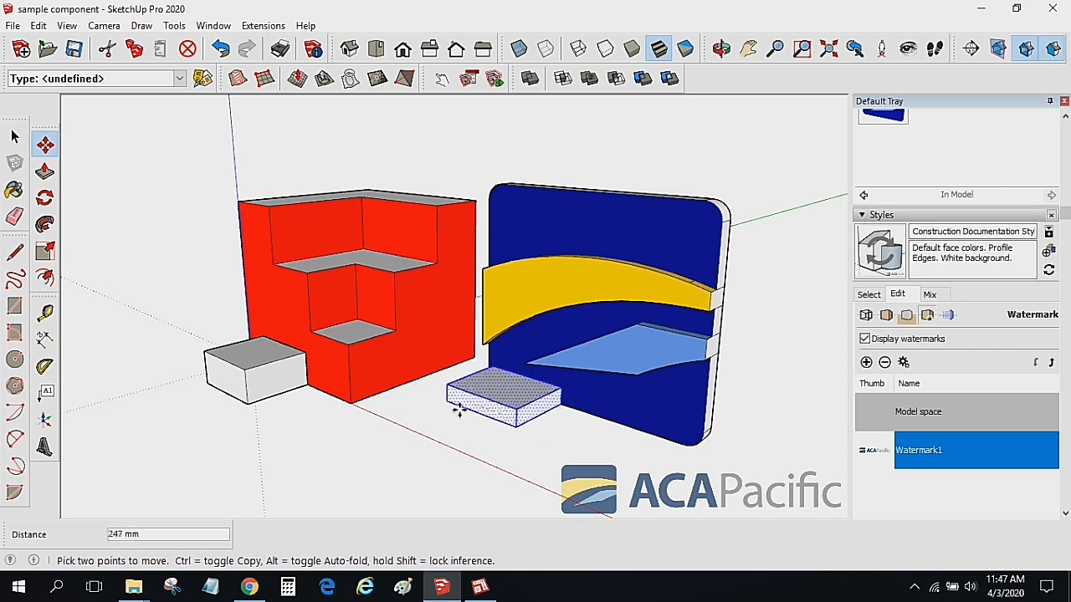
click(40, 170)
click(16, 138)
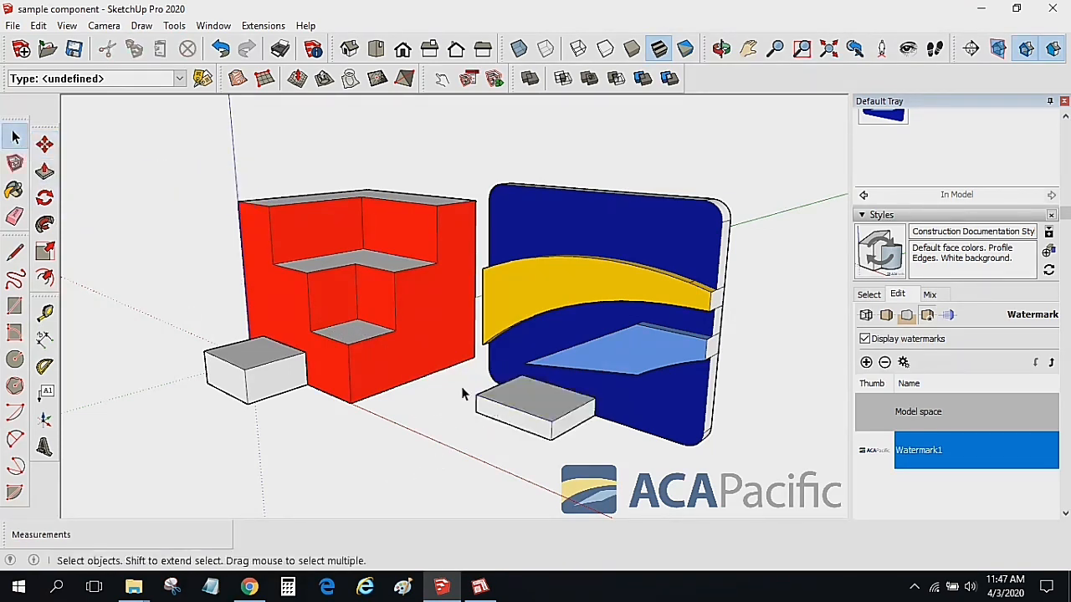
- Delete the small boxes in front of the logo component and the red cube group
triple_click(494, 402)
key(Delete)
click(281, 388)
drag(172, 306, 334, 421)
key(Delete)
- Collapse the Styles and Components sections of the tray
mouse_move(448, 450)
middle_down()
mouse_move(577, 460)
mouse_move(590, 439)
mouse_move(578, 426)
mouse_move(444, 443)
mouse_move(445, 452)
middle_up()
scroll(586, 435, down, 2)
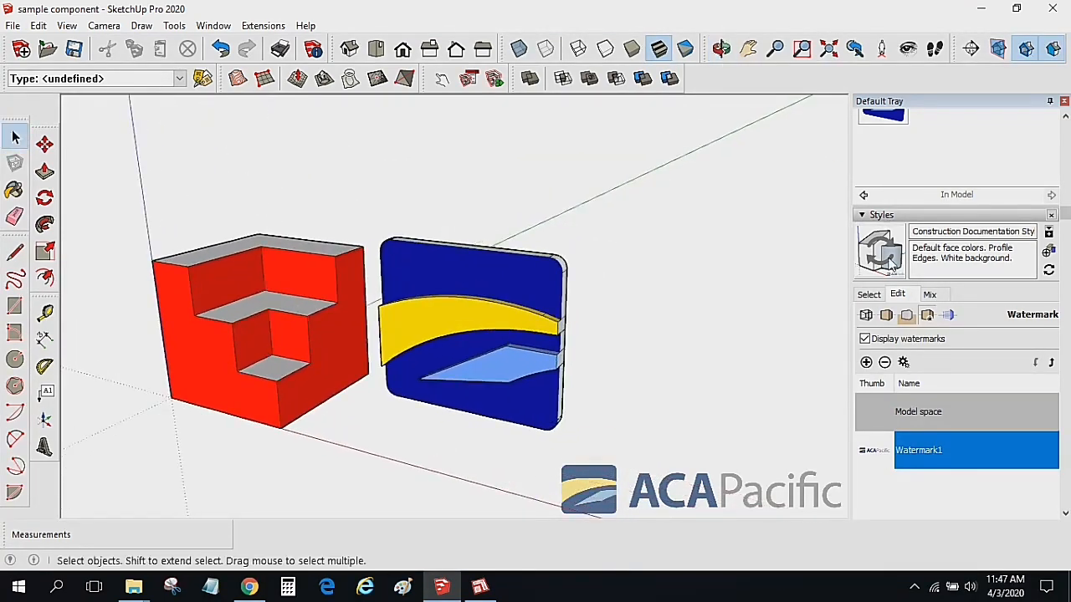
click(867, 218)
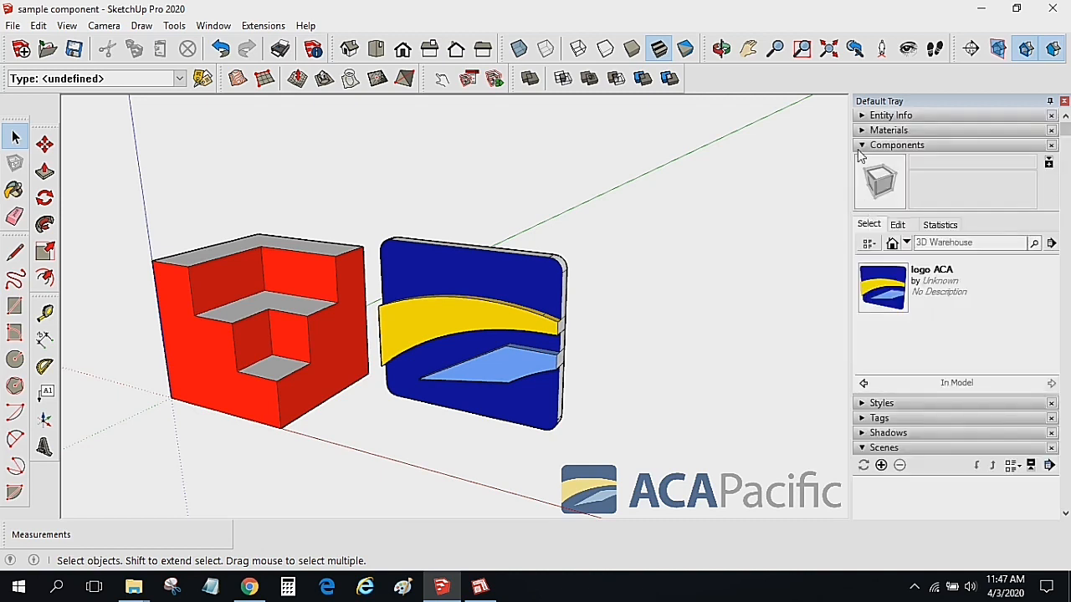
click(859, 148)
- Copy the red cube group about 1712 mm along the red axis, away from the logo
triple_click(283, 296)
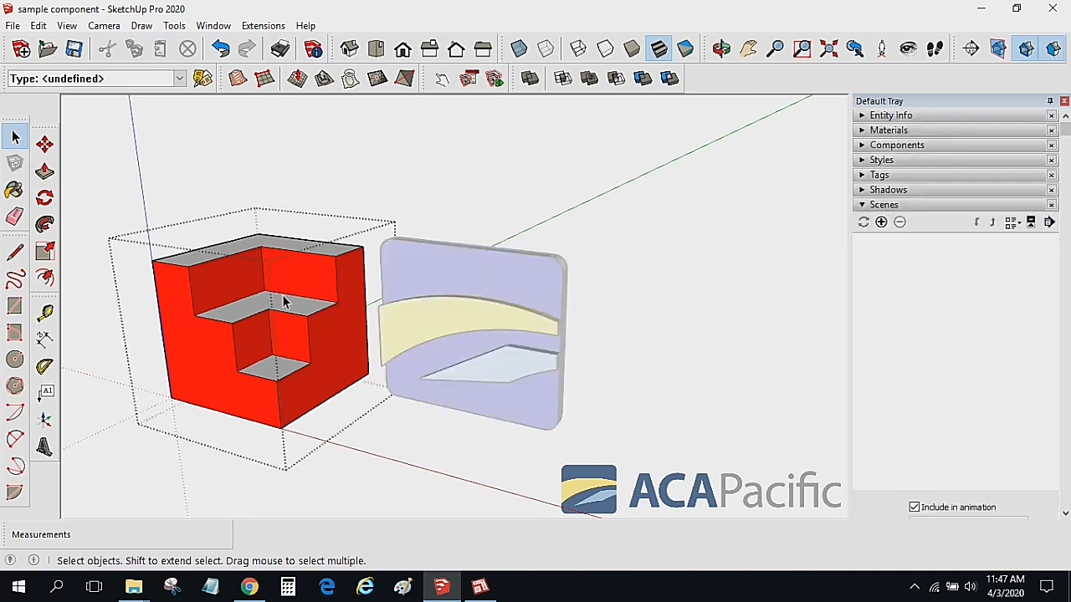
click(368, 182)
click(296, 267)
key(m)
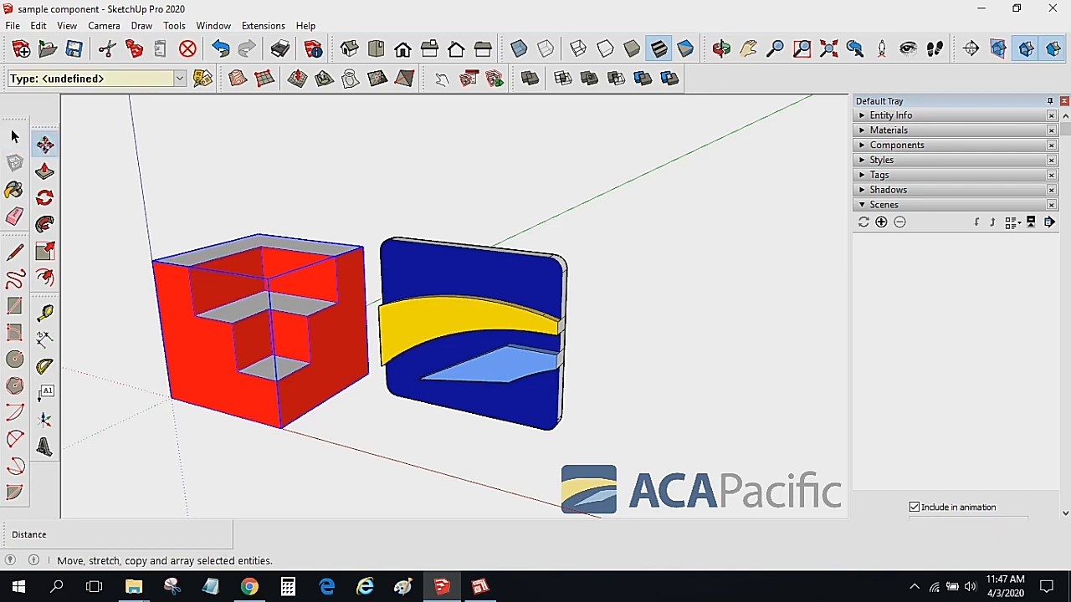
scroll(410, 285, down, 3)
click(270, 351)
key(ctrl)
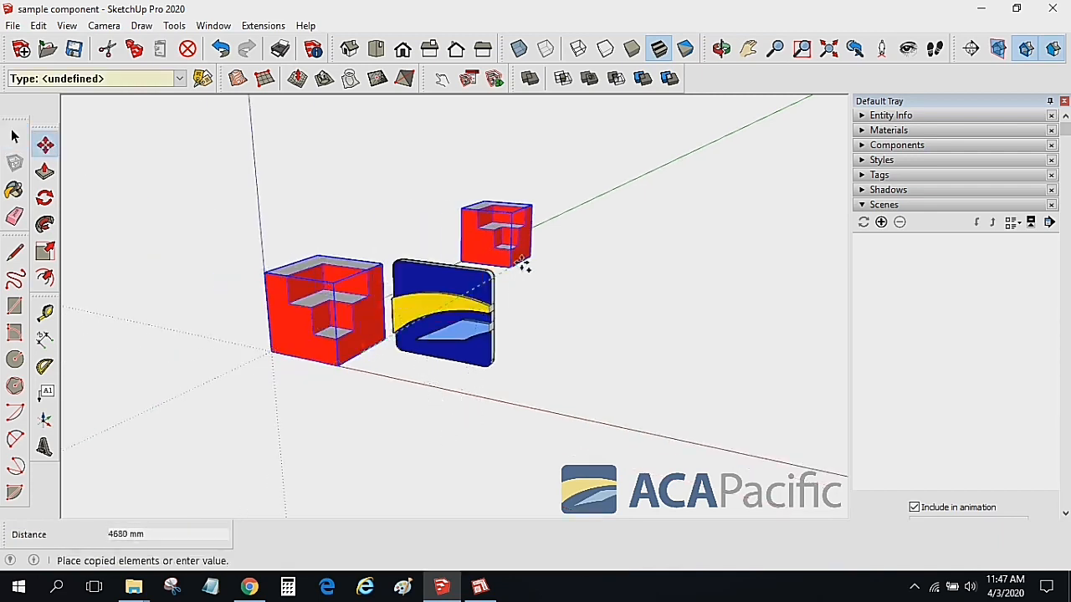
click(247, 343)
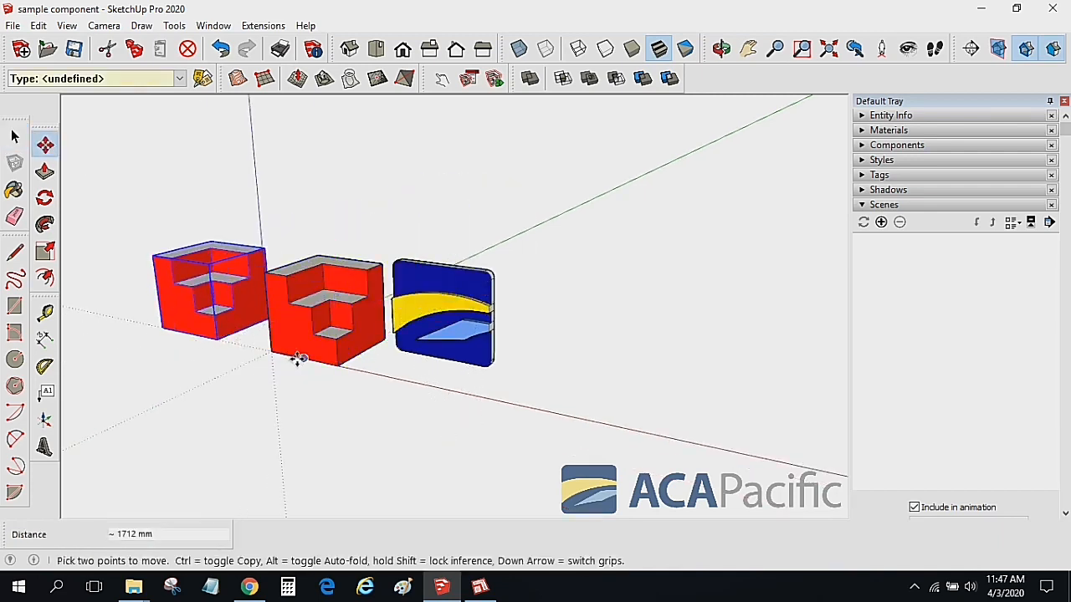
- Array the copied red cube group into 4 evenly spaced copies
text(4)
key(Return)
middle_drag(293, 359, 134, 198)
click(14, 136)
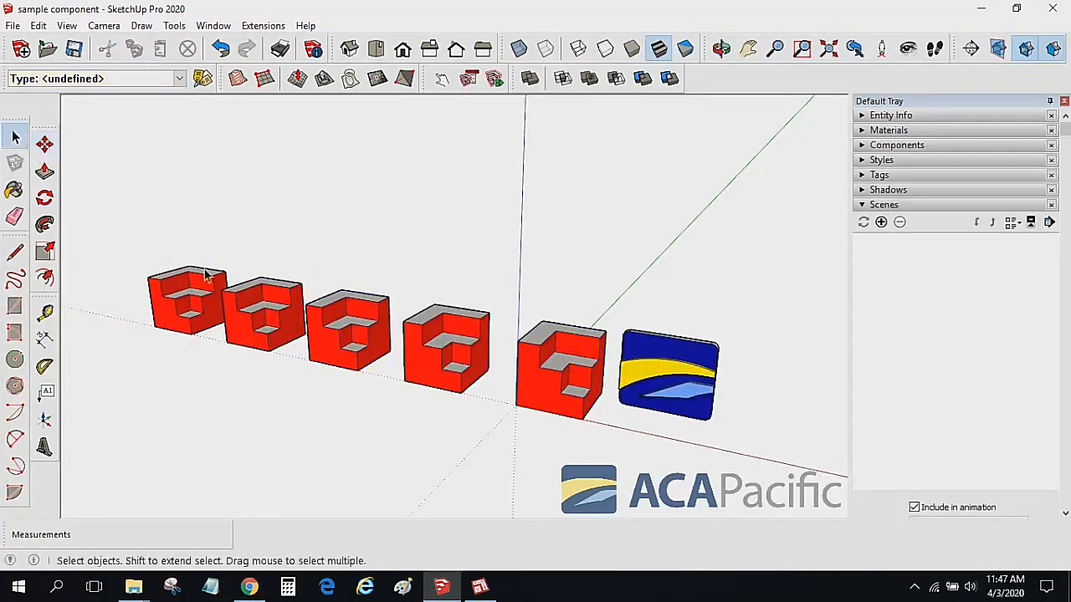
- Open the second-farthest cube copy for editing, Push/Pull its top face well upward, and close the group
double_click(242, 311)
click(44, 171)
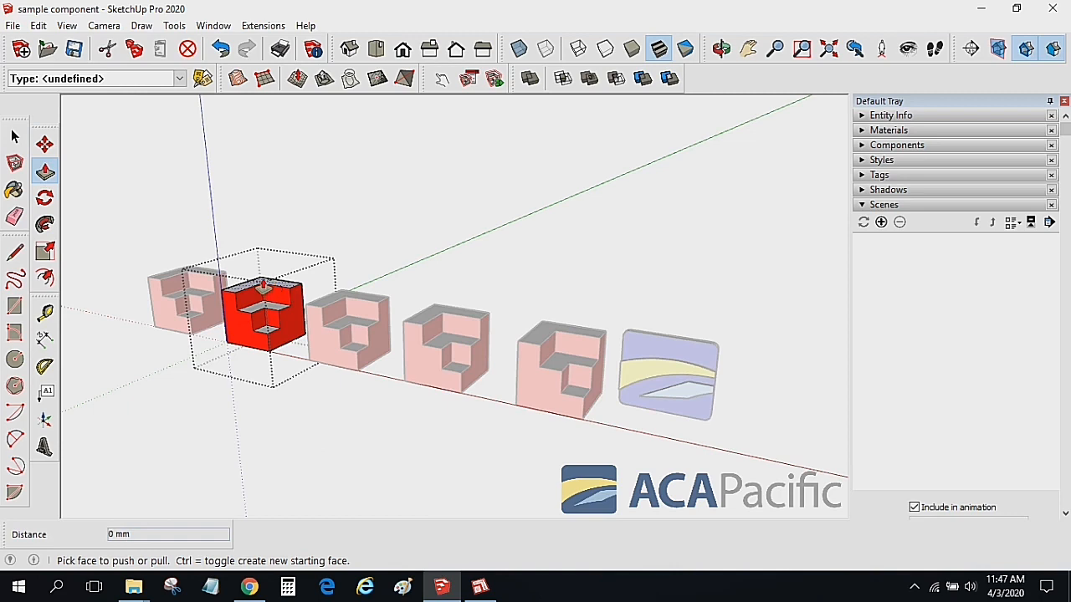
click(268, 288)
click(128, 168)
click(14, 136)
click(402, 193)
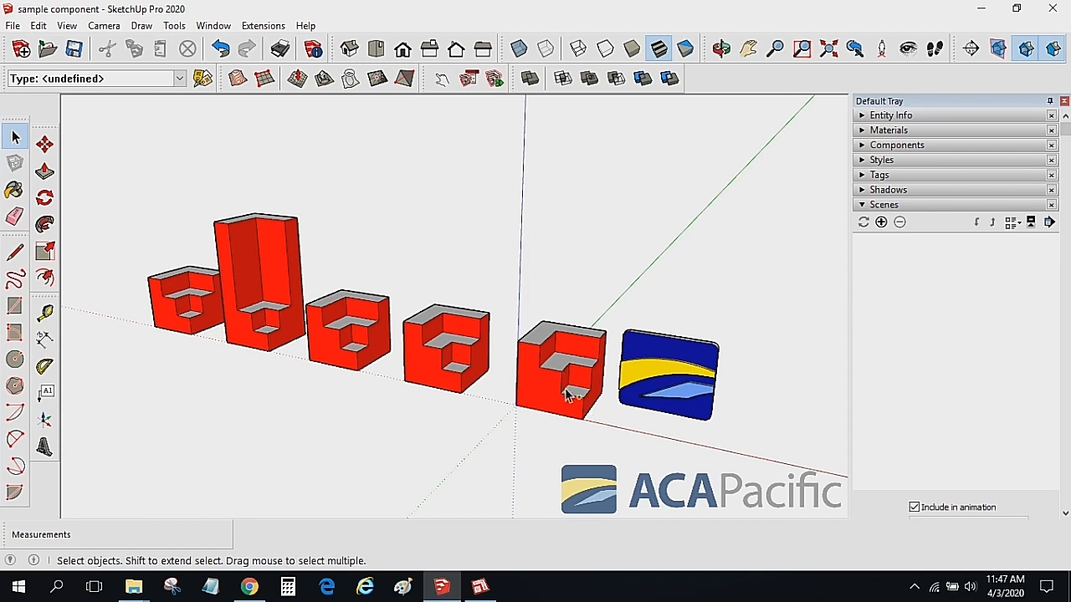
- Undo the Push/Pull that stretched the copied cube's top face
key(ctrl+z)
key(ctrl+z)
key(ctrl+z)
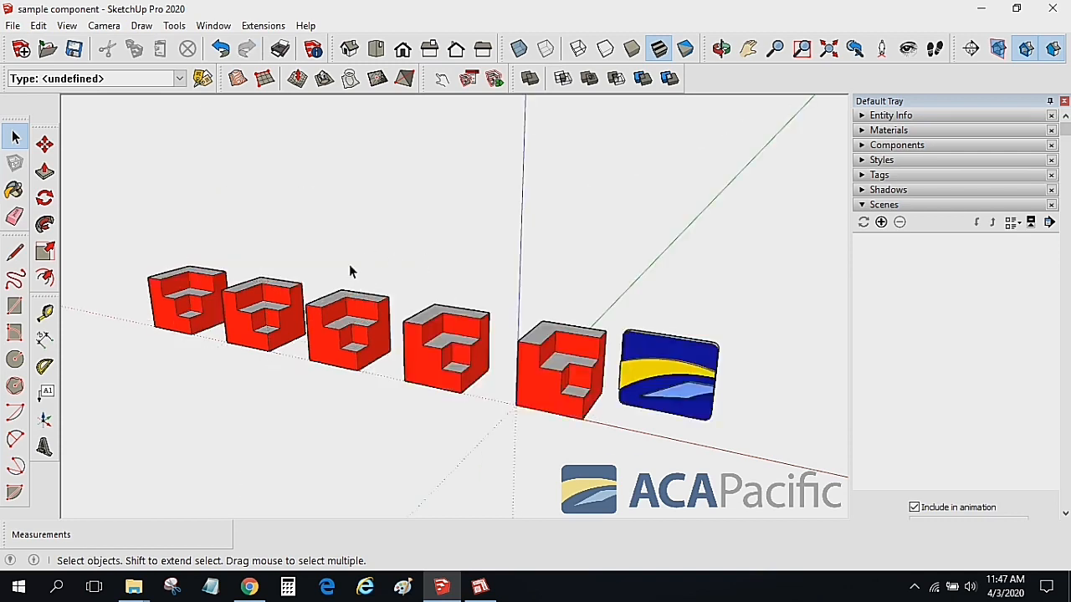
- Delete the four red cube copies, leaving the original cube and the logo
drag(101, 196, 497, 464)
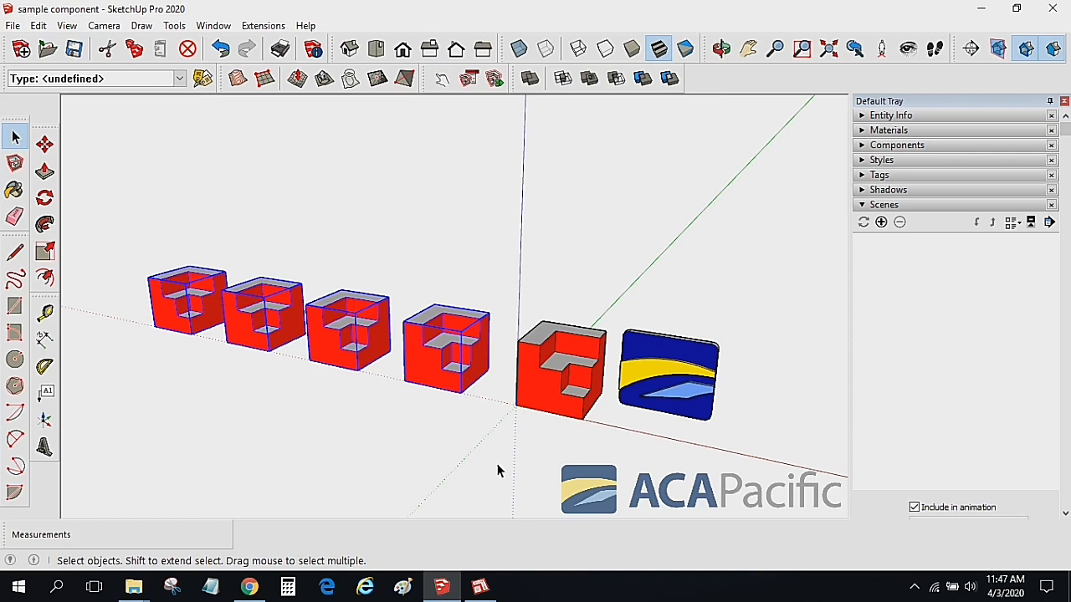
key(Delete)
- Copy the logo component backward along the green axis and array it into 3 evenly spaced copies
middle_drag(652, 473, 461, 342)
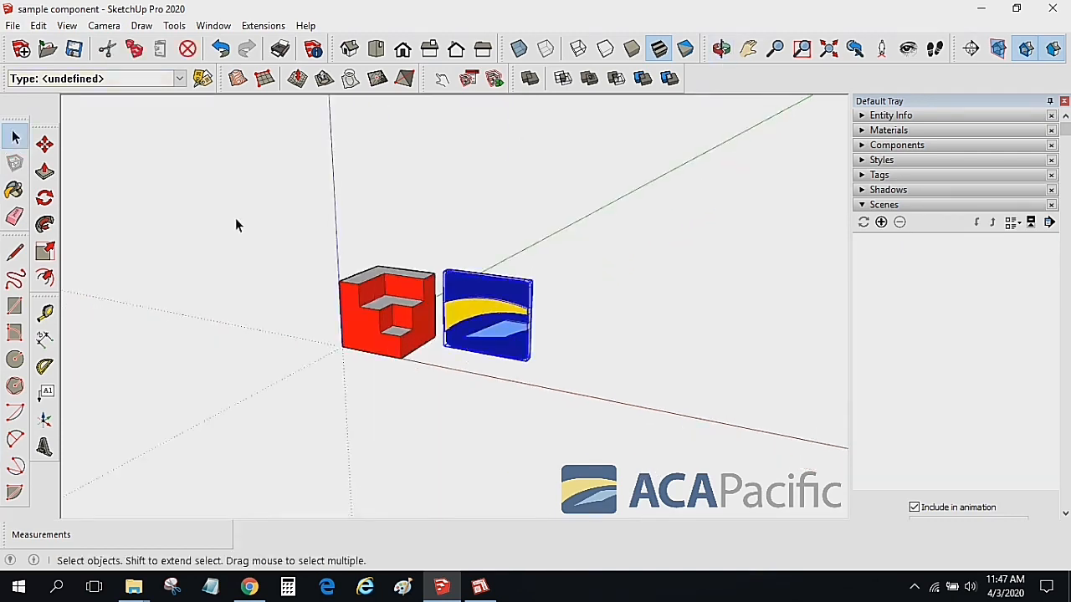
click(45, 146)
click(512, 364)
key(ctrl)
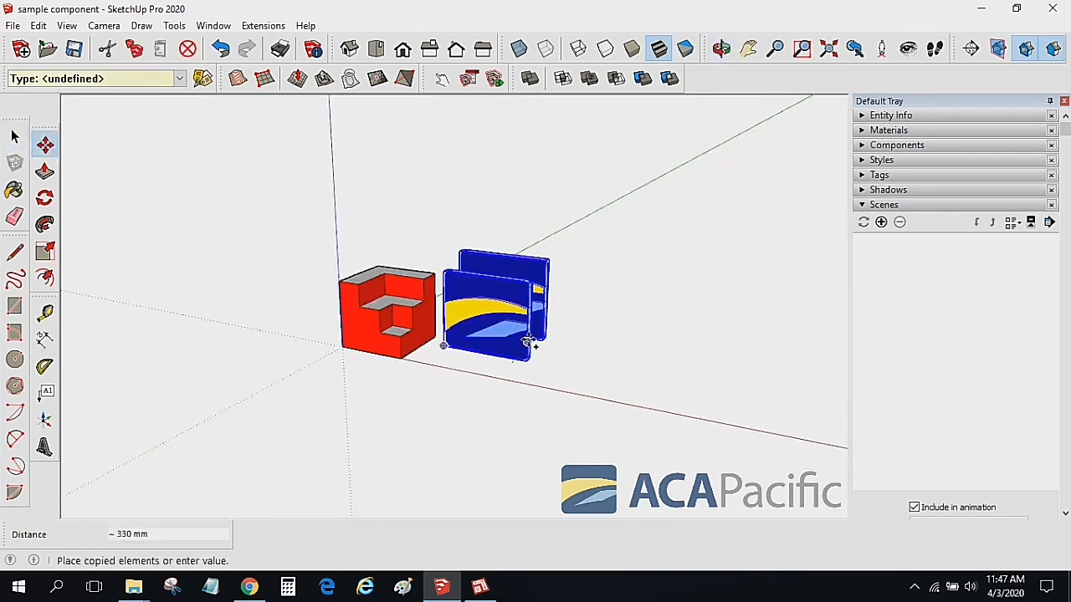
click(575, 312)
text(3x)
key(Return)
click(15, 137)
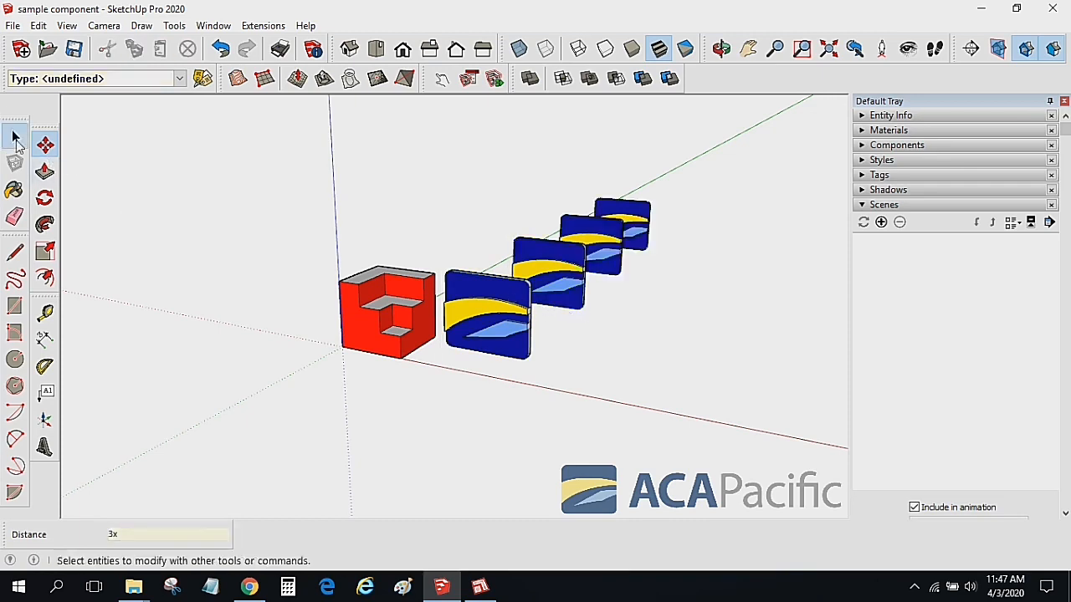
- Open the nearest logo component for editing and Push/Pull its yellow band outward about 257 mm
scroll(536, 310, up, 5)
double_click(407, 275)
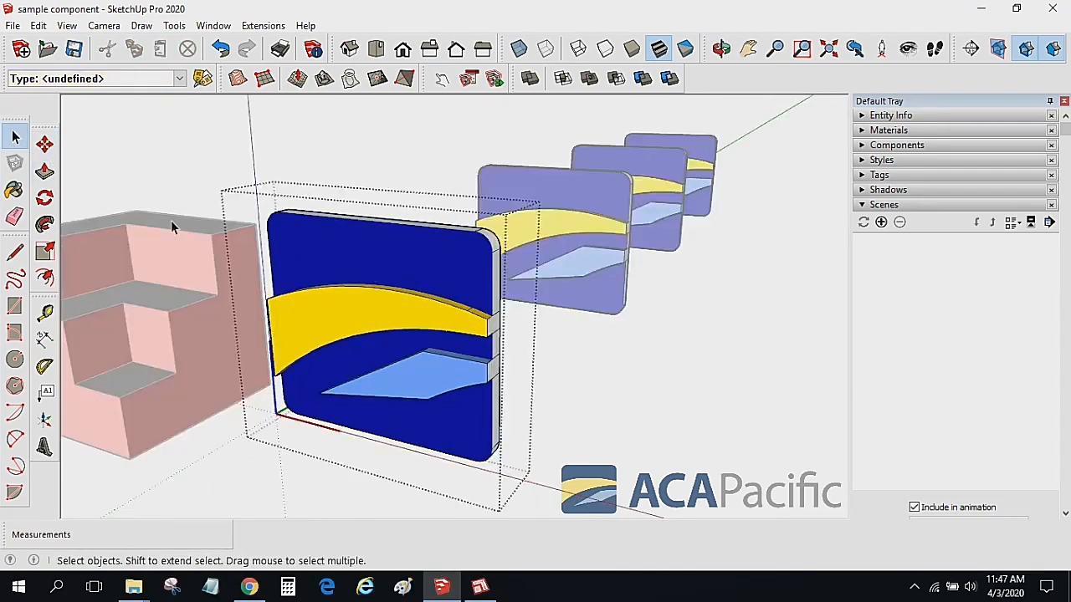
click(44, 172)
click(301, 351)
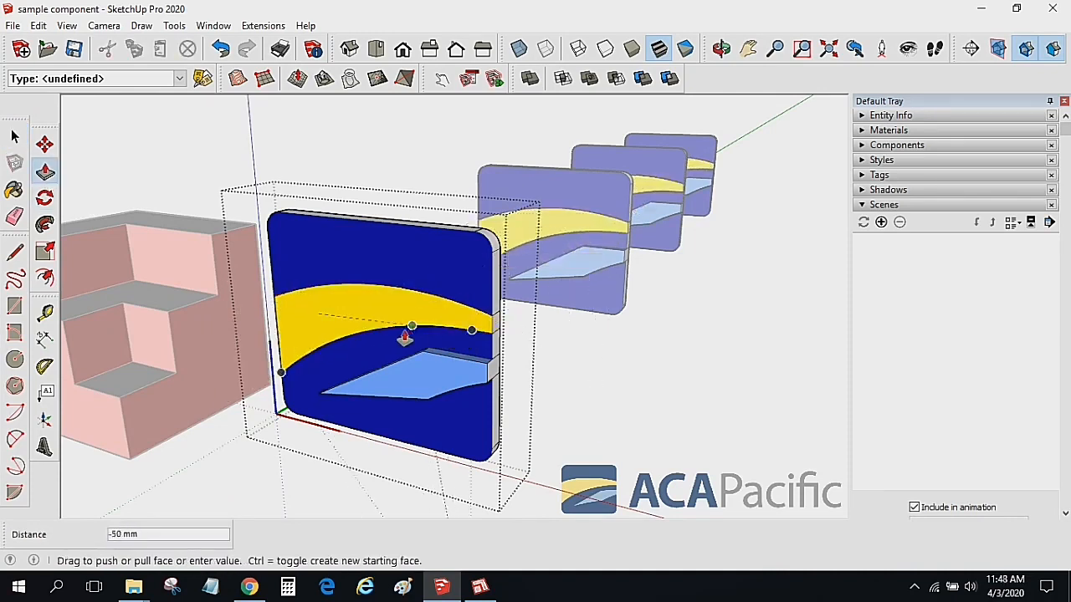
click(280, 360)
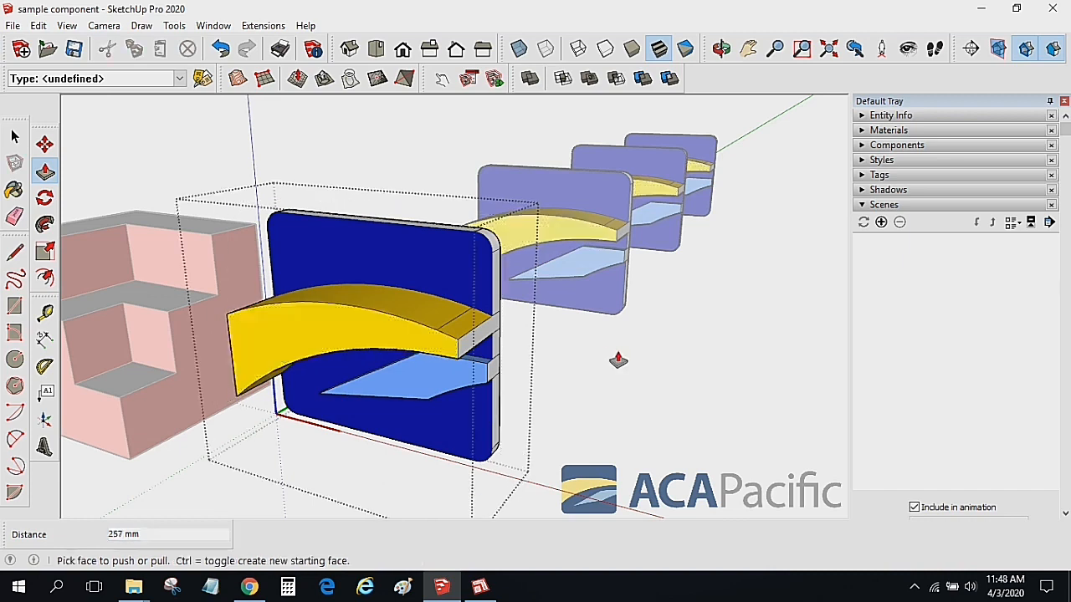
middle_drag(617, 359, 377, 327)
click(14, 137)
click(367, 209)
scroll(487, 278, down, 5)
middle_drag(489, 278, 528, 296)
- Undo the Push/Pull of the logo's yellow band and leave the component
key(ctrl+z)
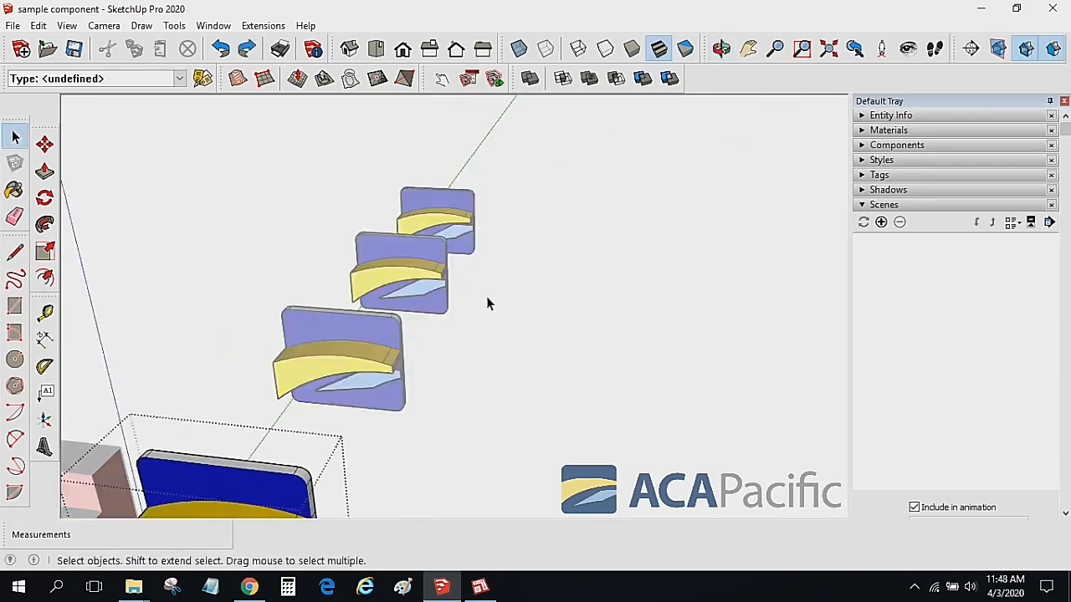
key(ctrl+z)
shift+middle_drag(460, 342, 592, 238)
middle_drag(587, 314, 517, 270)
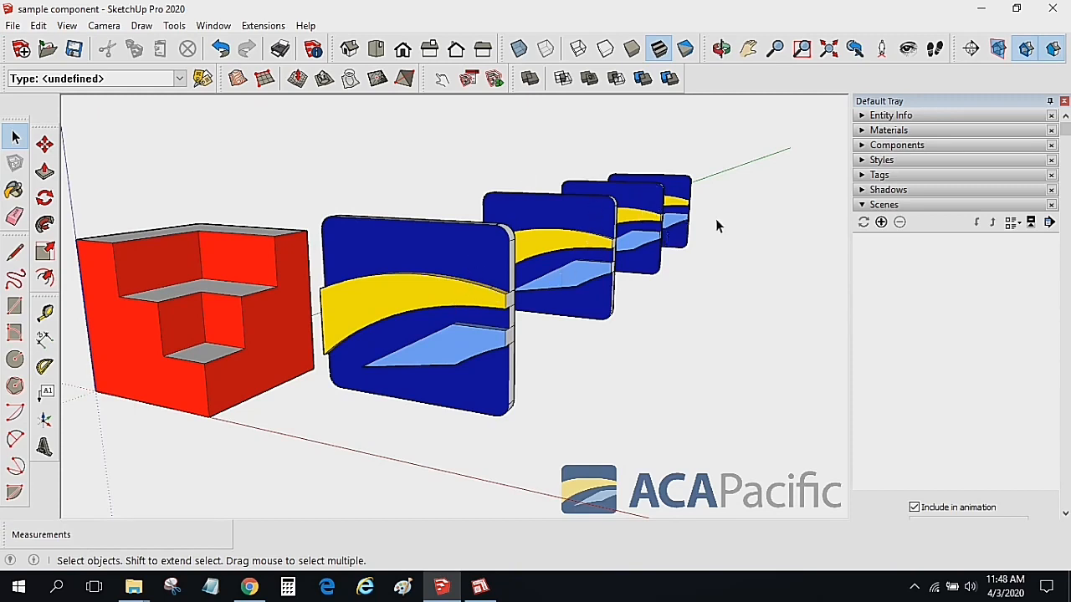
click(436, 225)
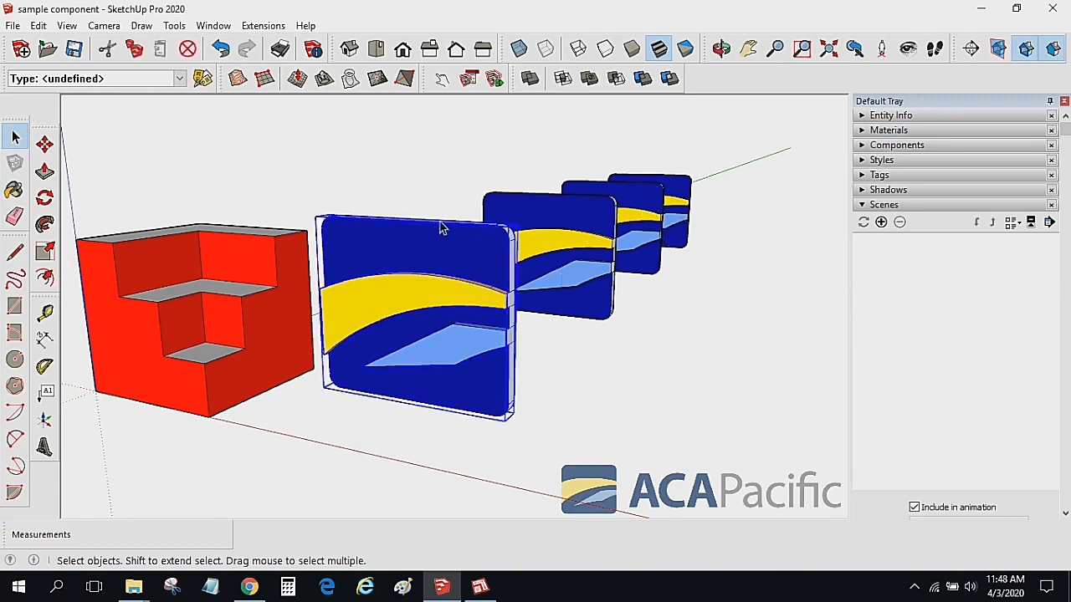
click(413, 195)
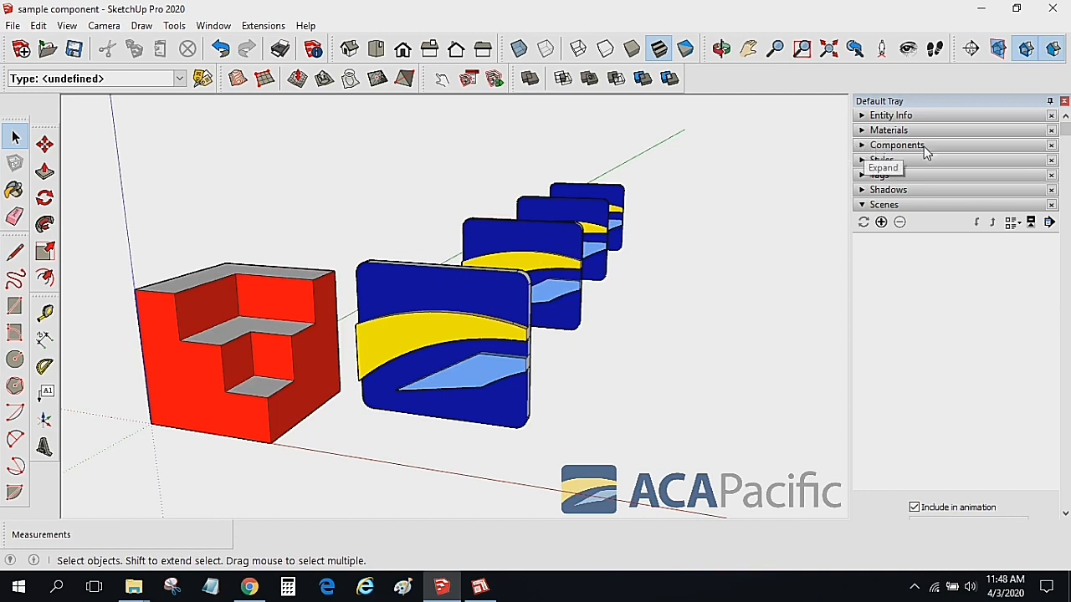
- Insert two more instances of the logo ACA component from the model's component library, beside the existing logo row
click(871, 147)
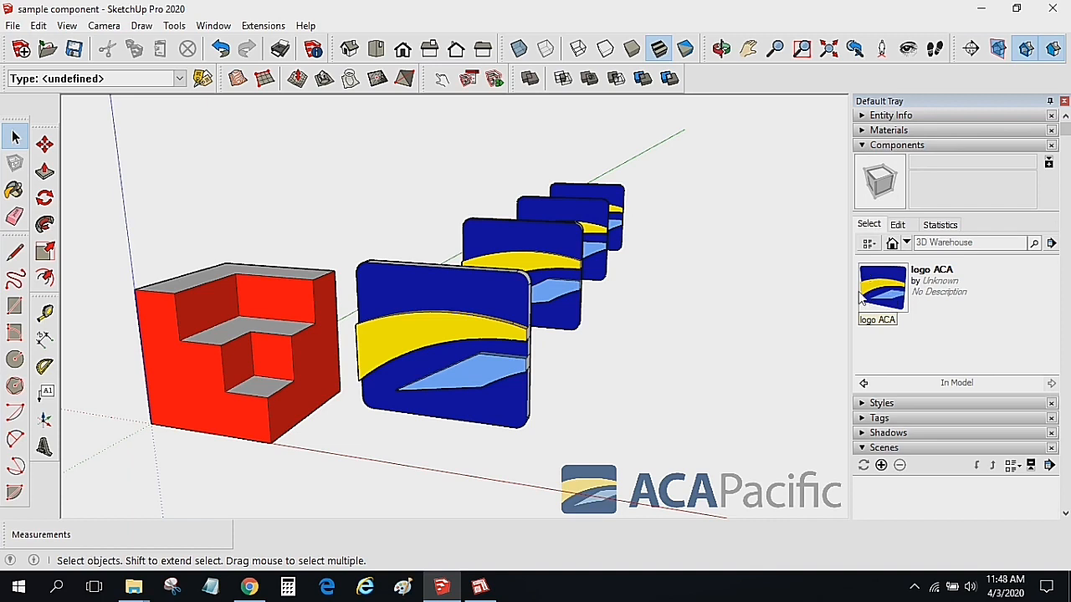
click(887, 293)
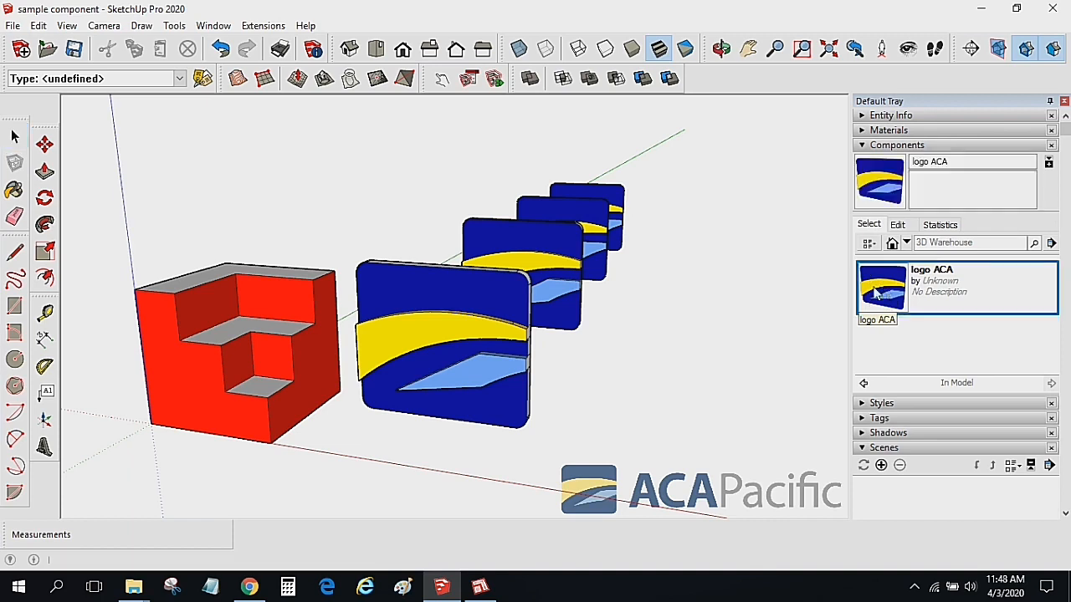
click(588, 427)
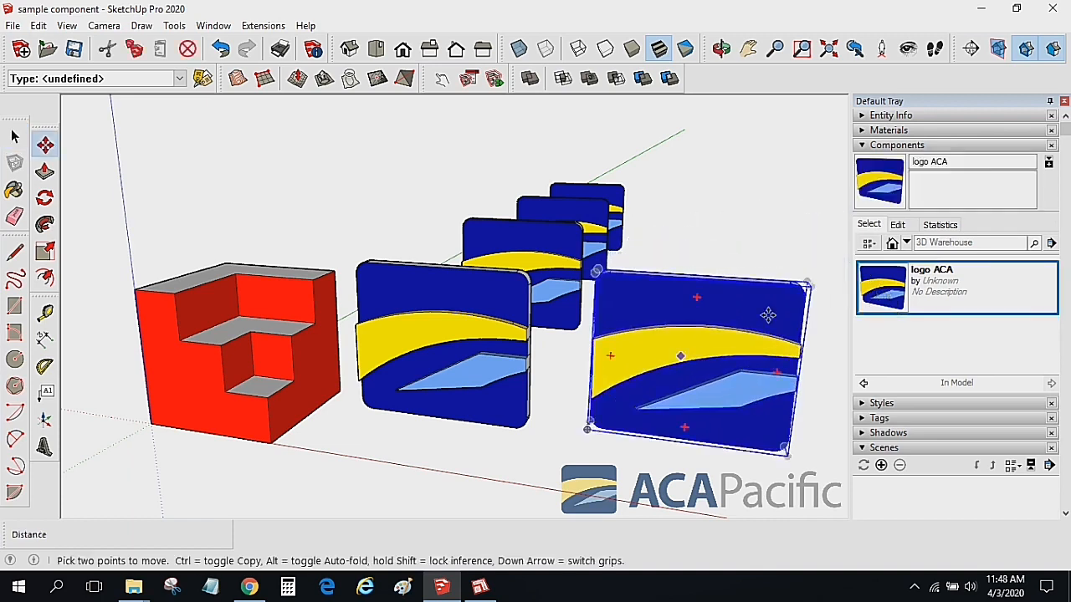
click(891, 286)
click(684, 270)
scroll(717, 282, down, 5)
middle_drag(715, 284, 435, 244)
click(14, 136)
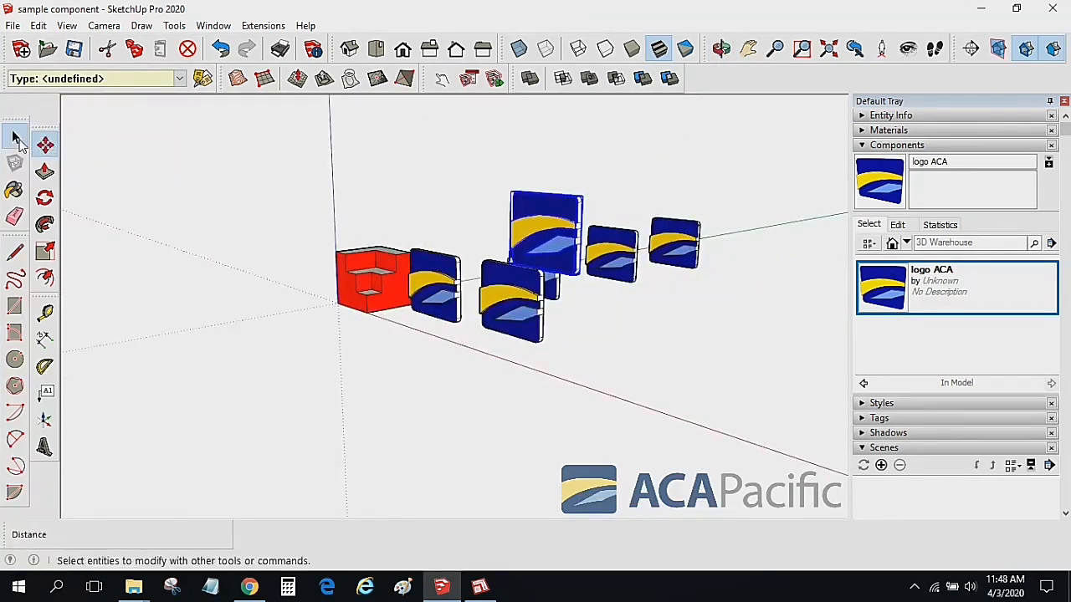
middle_drag(318, 173, 337, 186)
key(space)
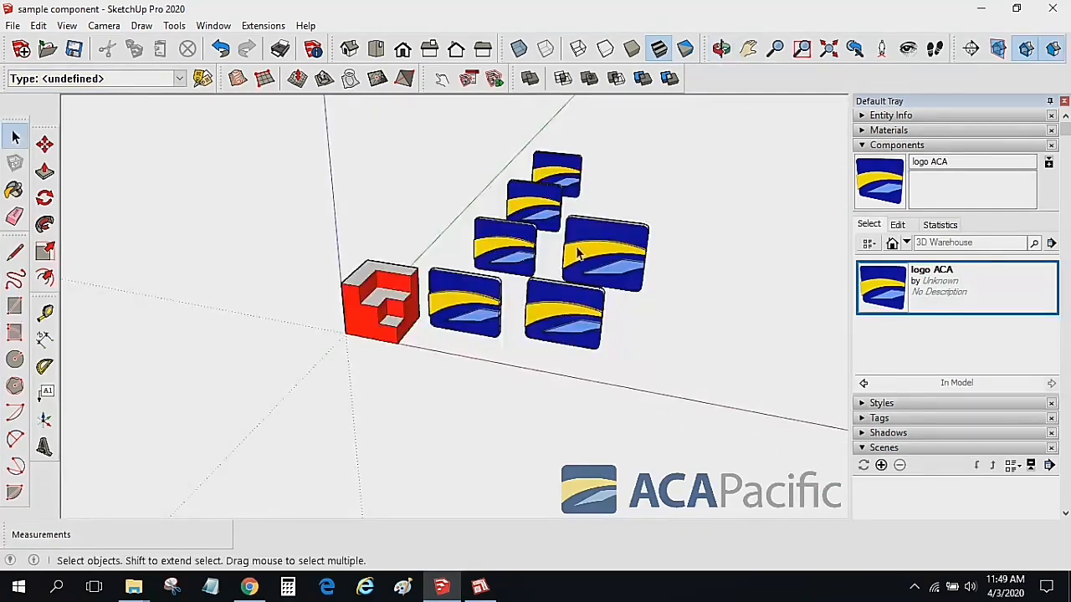
- Make the largest-looking logo instance, the second one inserted beside the row, a unique component
scroll(619, 247, up, 5)
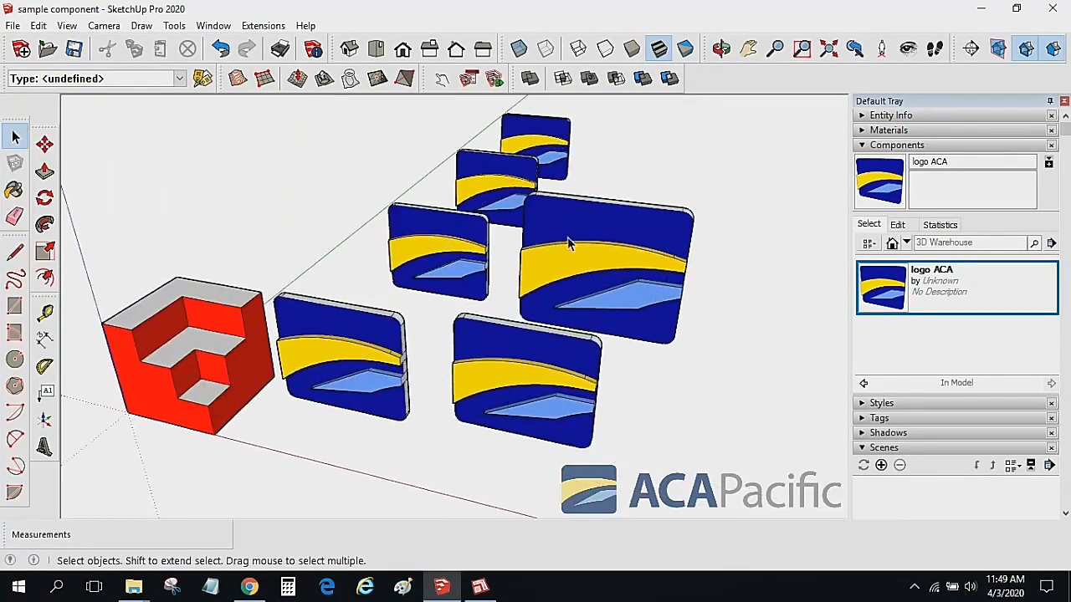
click(616, 260)
right_click(616, 260)
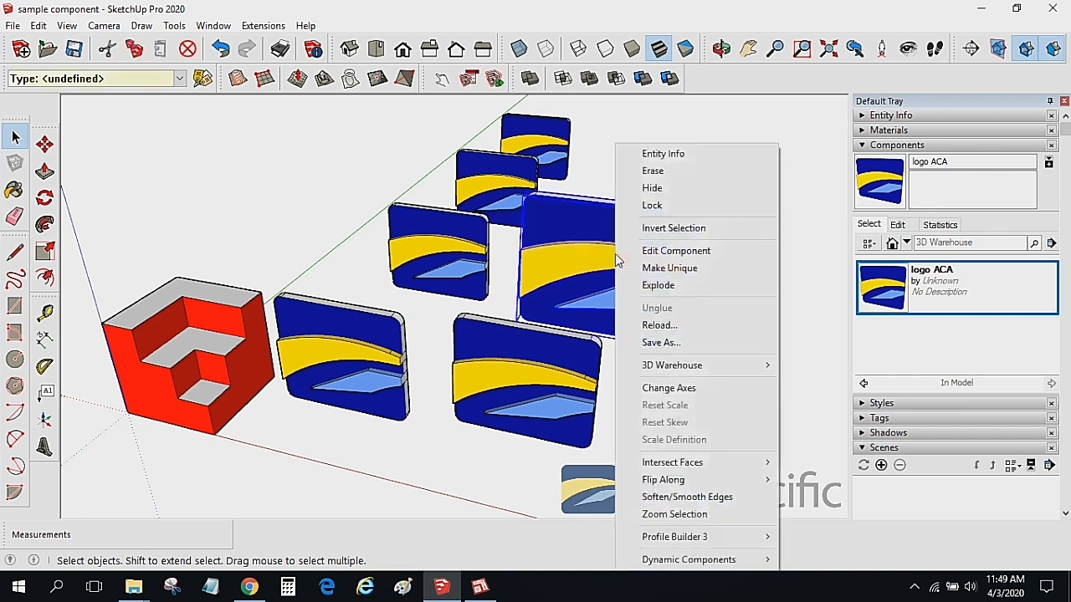
click(669, 268)
click(736, 282)
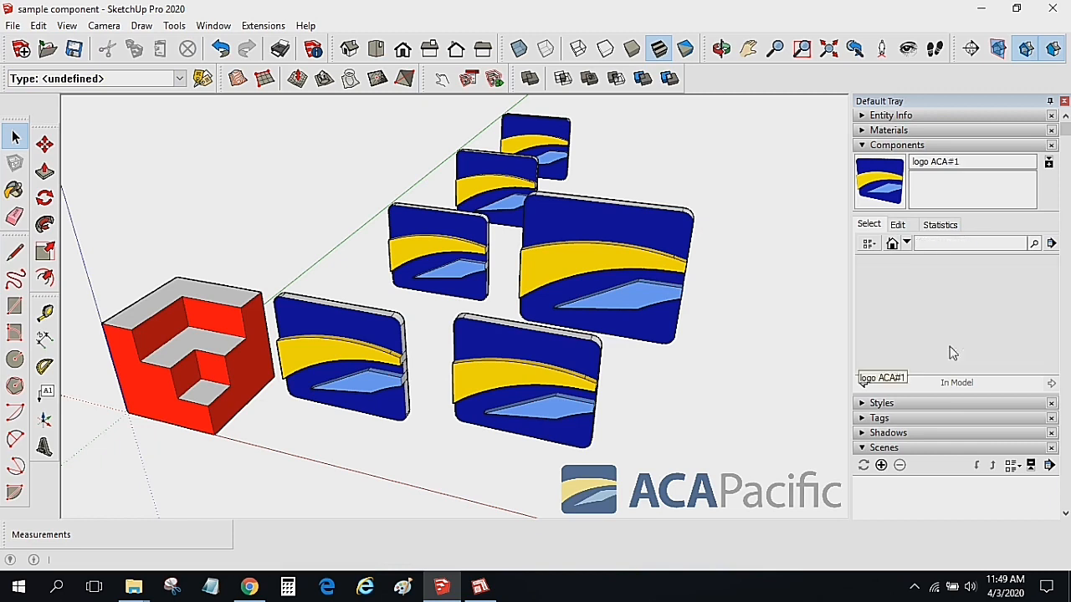
click(928, 349)
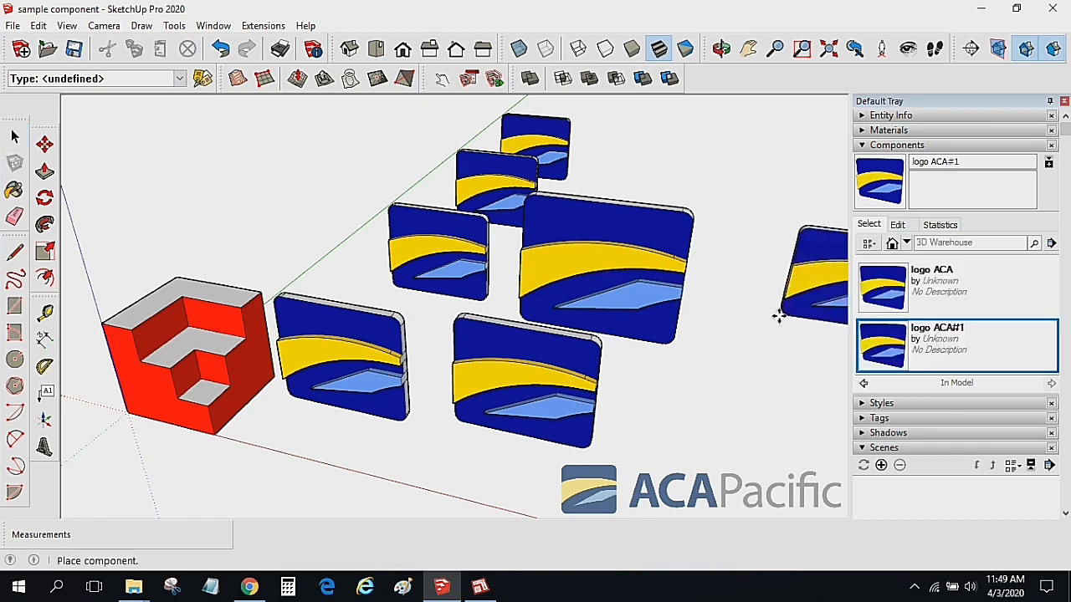
scroll(743, 309, down, 3)
key(Escape)
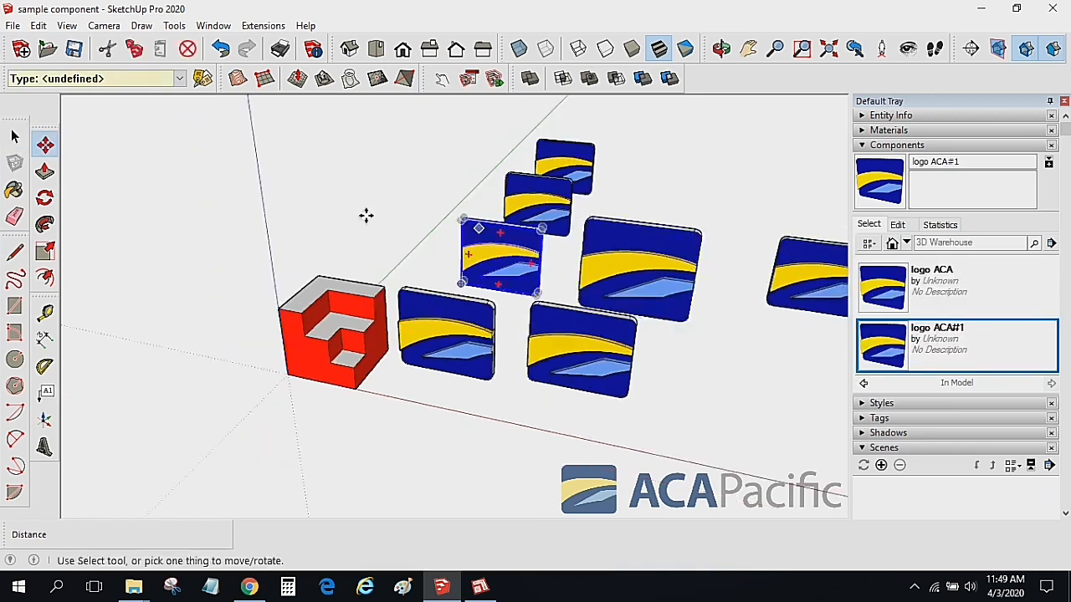
click(16, 137)
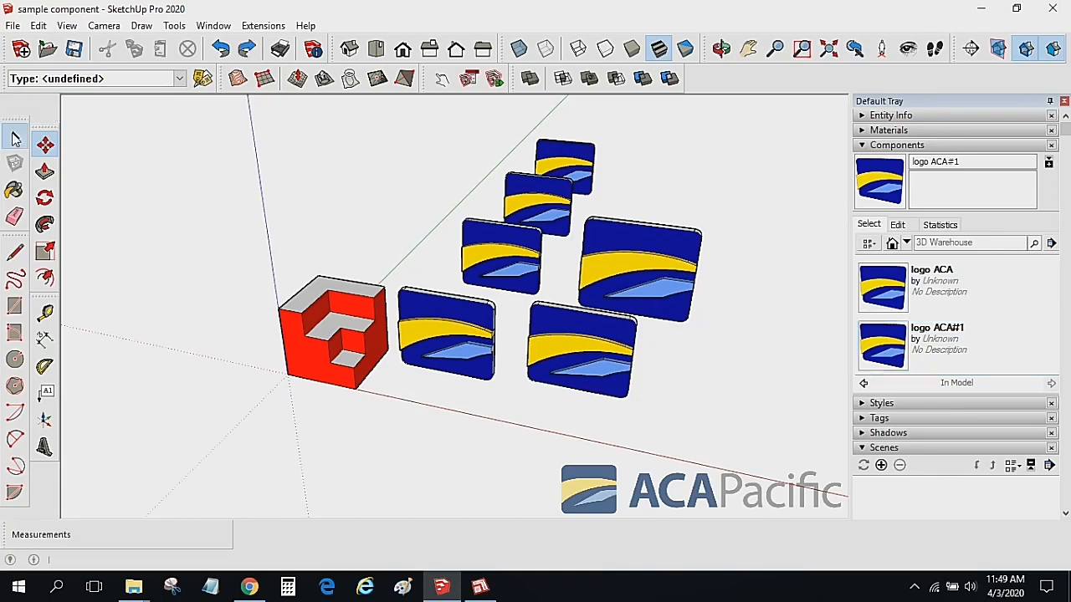
- Open the unique logo component for editing, Push/Pull its yellow band outward, and close the component
click(637, 276)
right_click(643, 276)
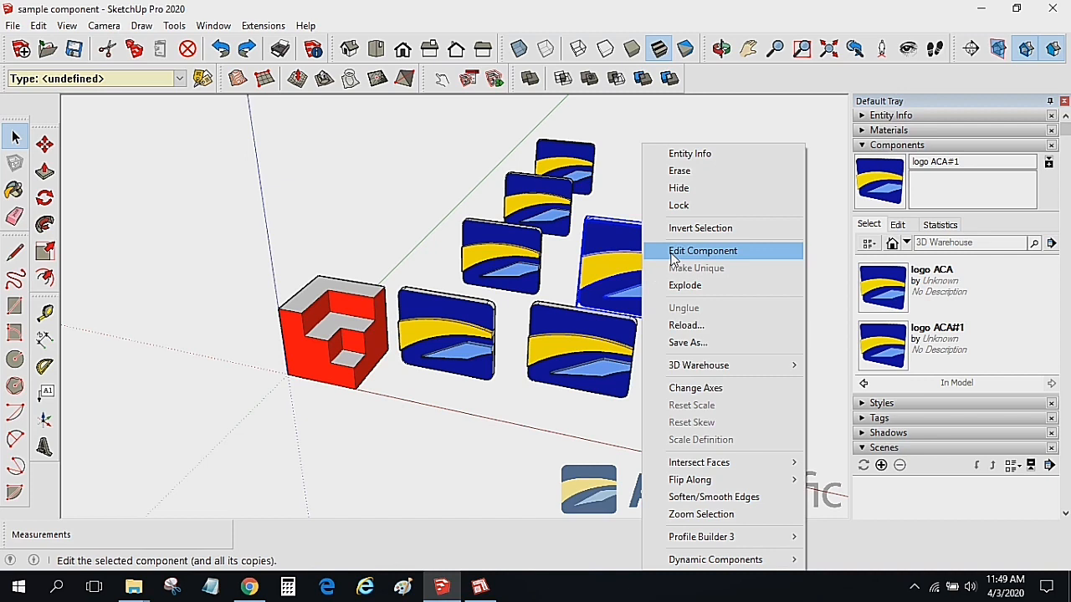
click(674, 251)
middle_drag(724, 215, 652, 199)
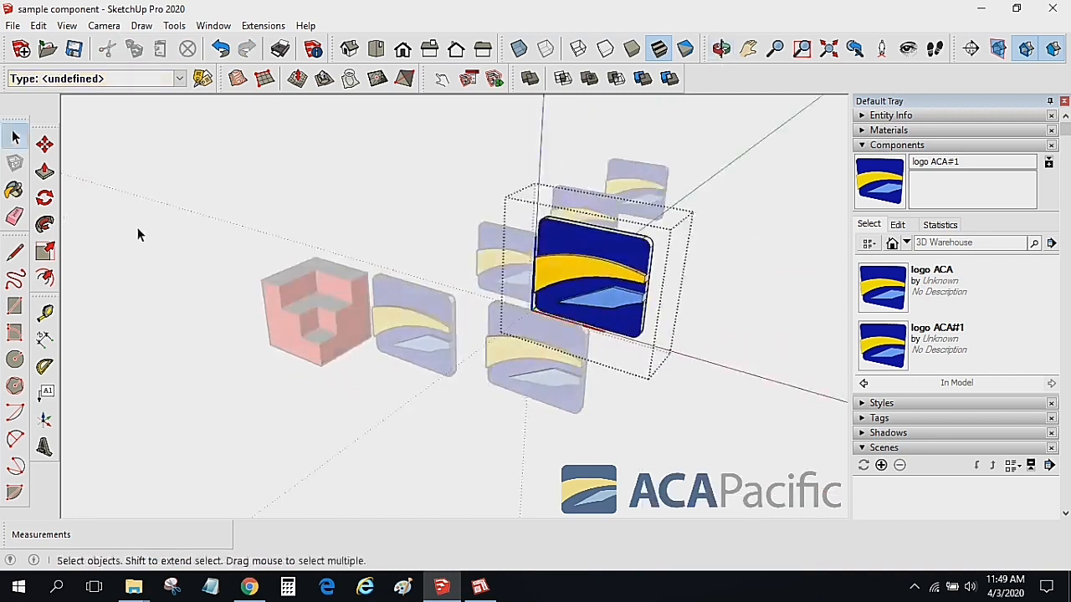
click(44, 171)
scroll(581, 292, up, 4)
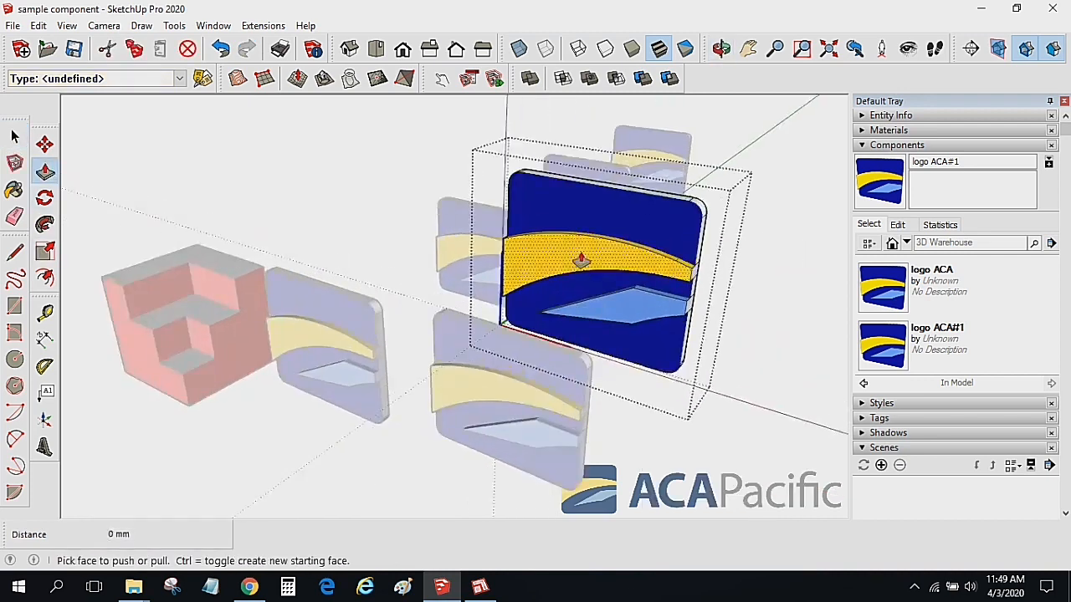
click(575, 261)
click(540, 249)
click(16, 138)
click(21, 140)
click(737, 140)
- Insert another instance of the logo ACA#1 component beside the logo with the protruding yellow band
scroll(741, 176, down, 4)
middle_drag(634, 244, 828, 313)
click(883, 353)
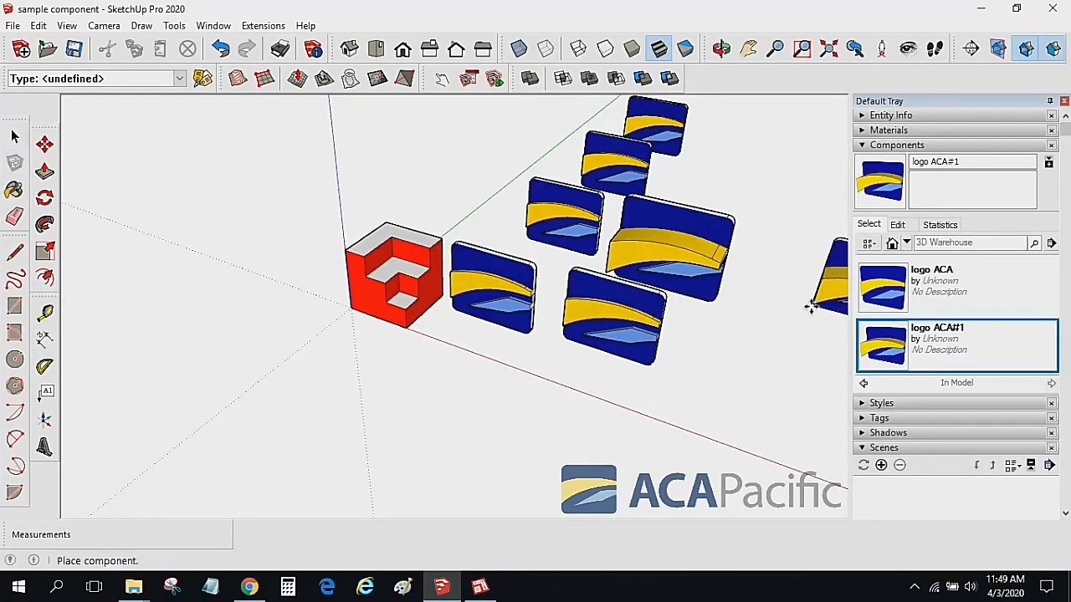
click(724, 314)
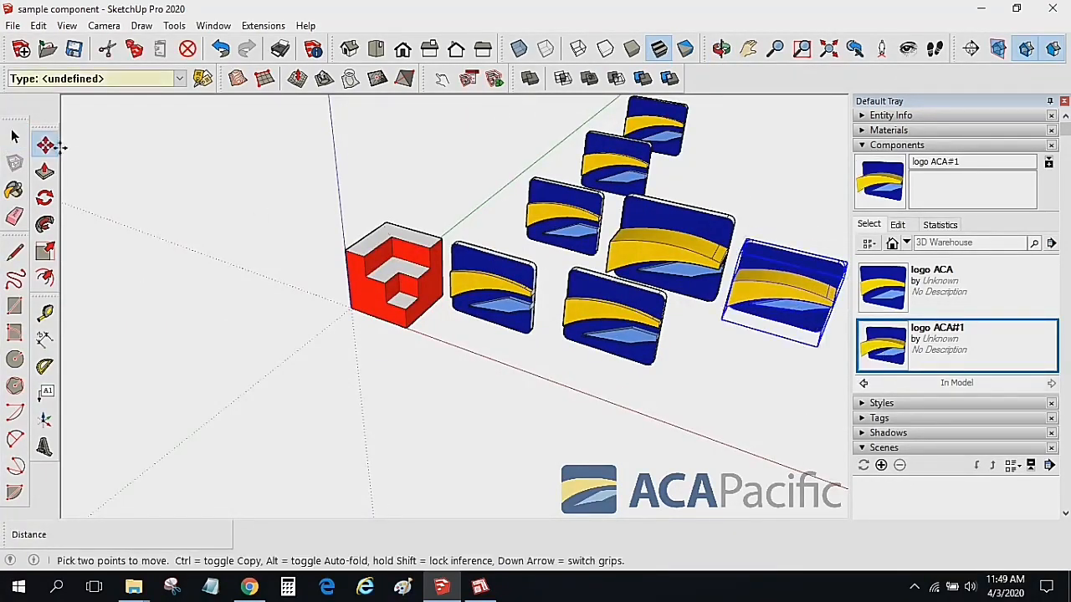
key(space)
click(316, 164)
- Delete the selected logo ACA#1 instance
middle_drag(315, 164, 358, 178)
scroll(377, 235, up, 4)
middle_drag(385, 235, 586, 279)
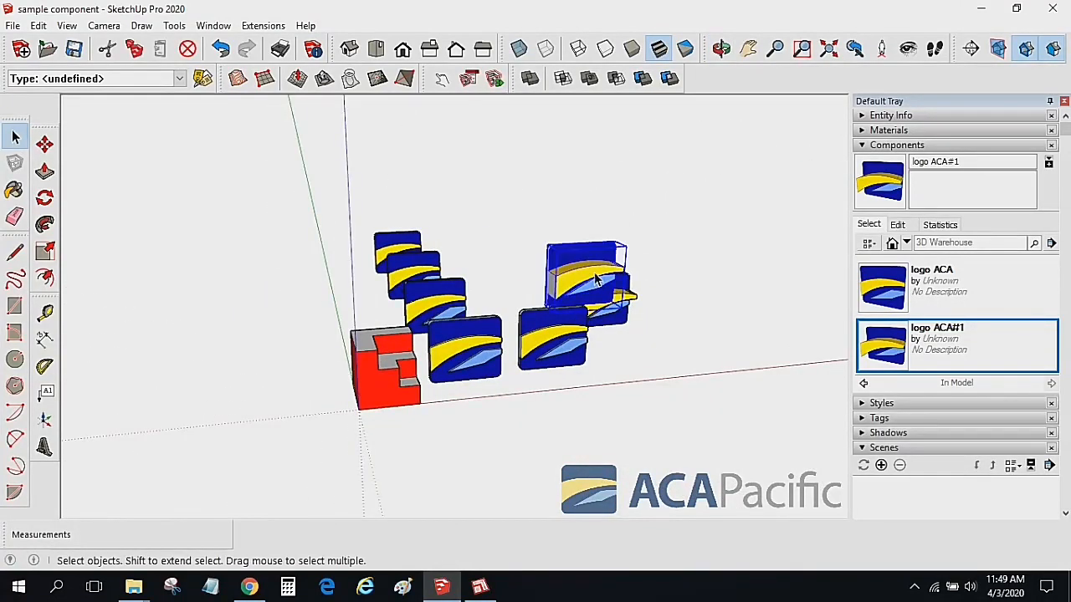
key(Delete)
scroll(599, 301, up, 3)
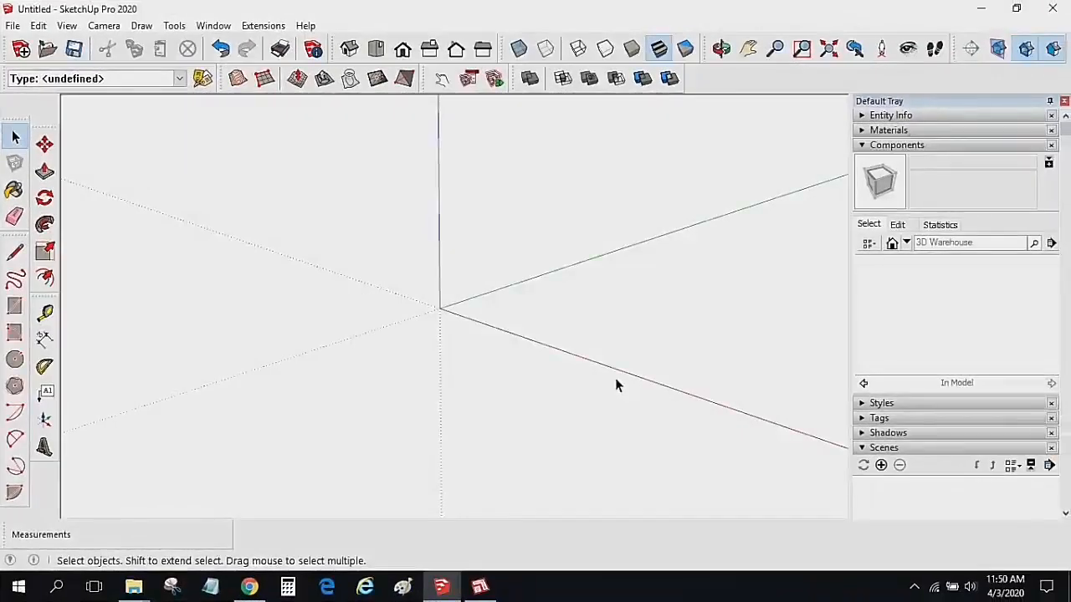
- Draw a rectangle on the ground near the origin and Push/Pull it upward into a box
key(r)
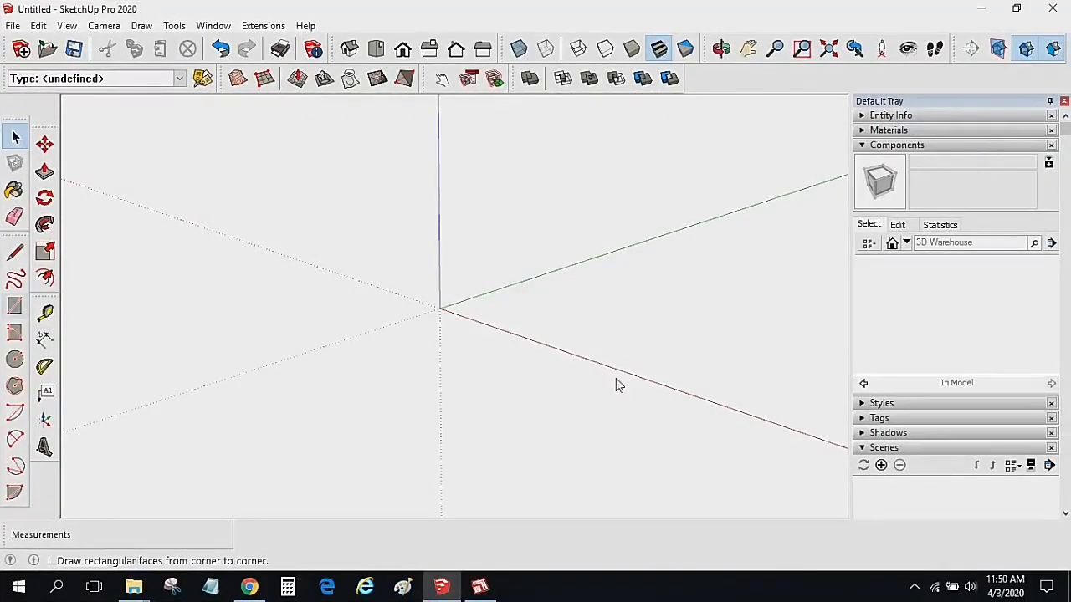
click(439, 309)
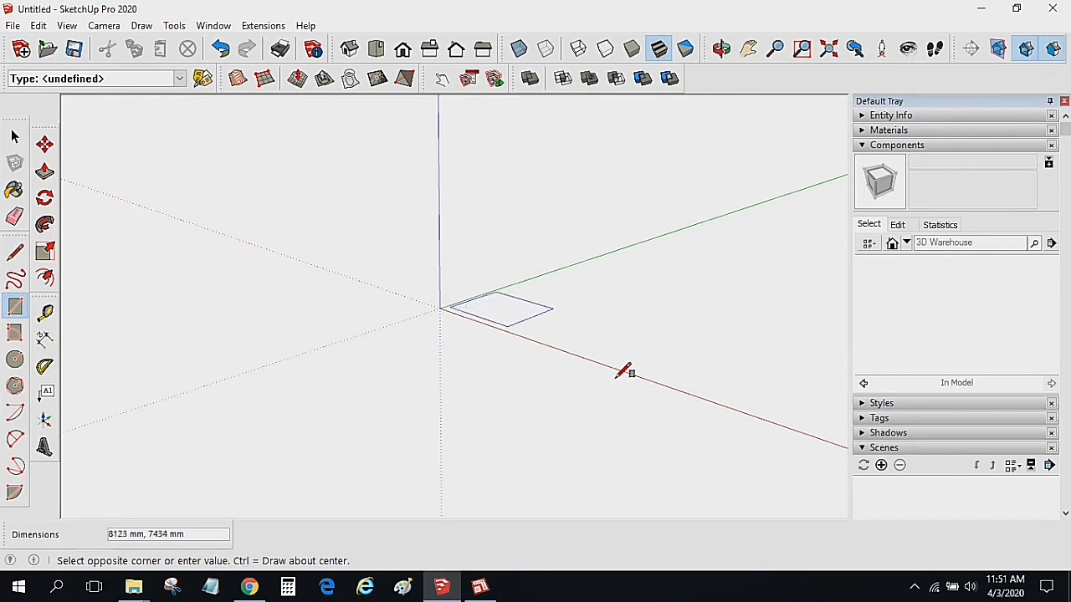
click(619, 381)
key(p)
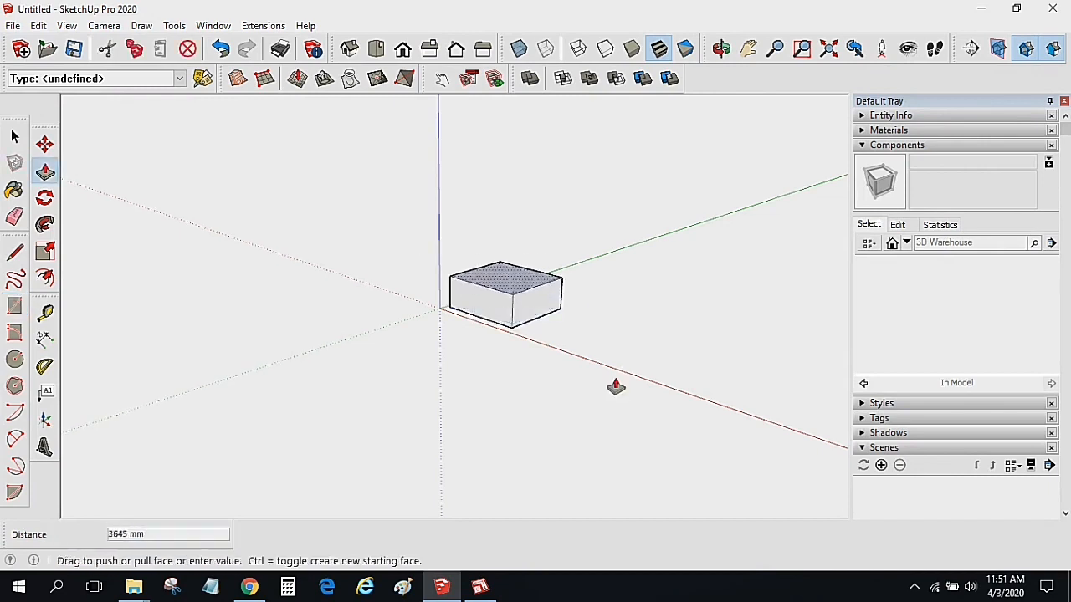
click(615, 381)
- Make a component from the whole box with the default name and settings
key(space)
key(ctrl+a)
right_click(616, 378)
click(615, 392)
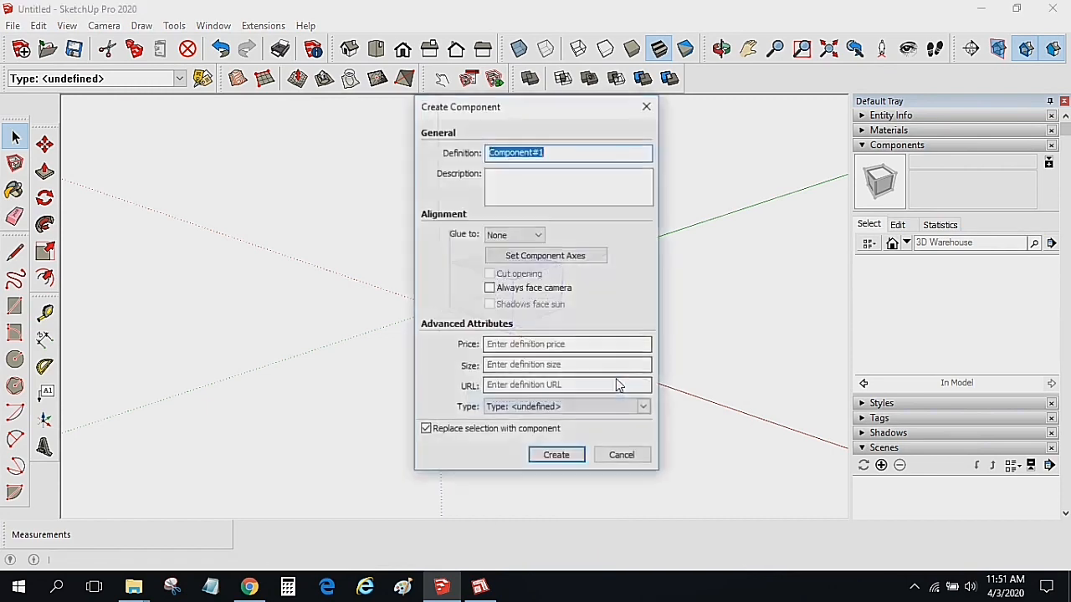
key(Return)
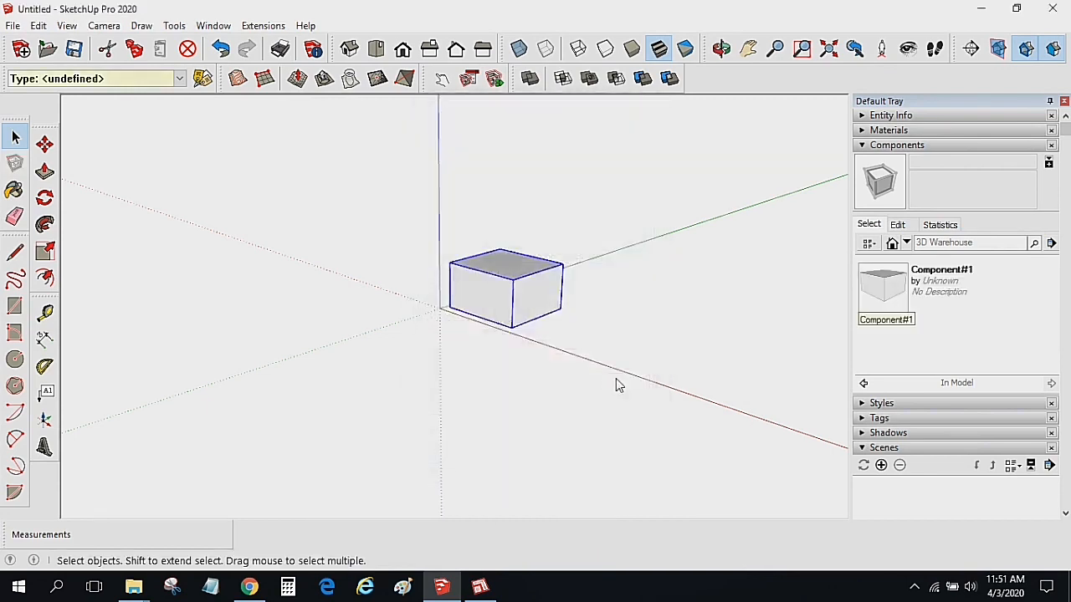
- Delete the box component instance from the drawing area
click(616, 380)
key(ctrl+a)
key(Delete)
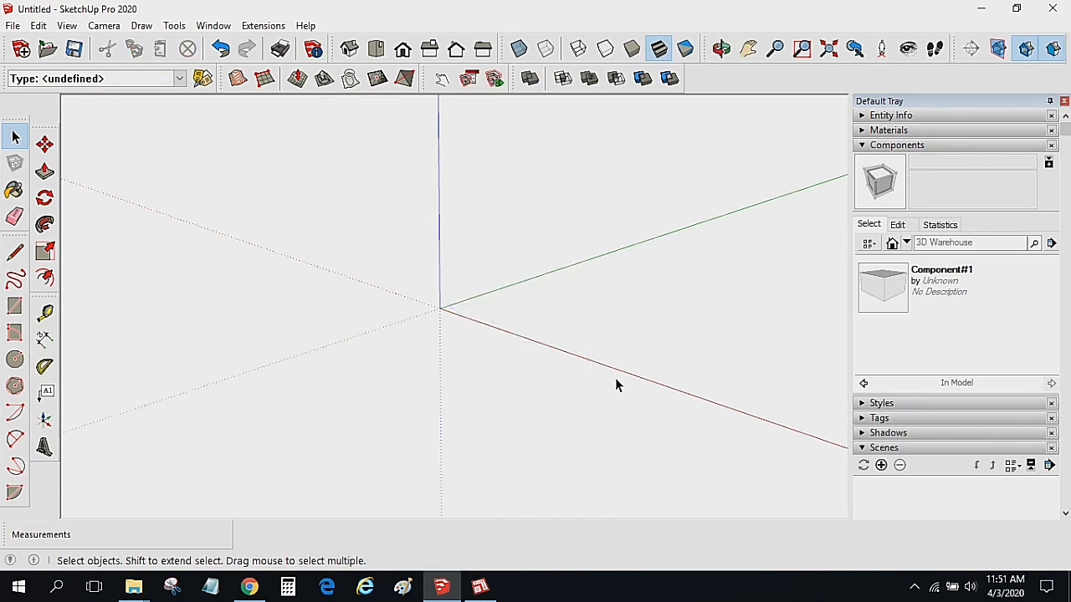
- Open the Components Sampler collection and place the Bed component on the ground near the origin
click(906, 242)
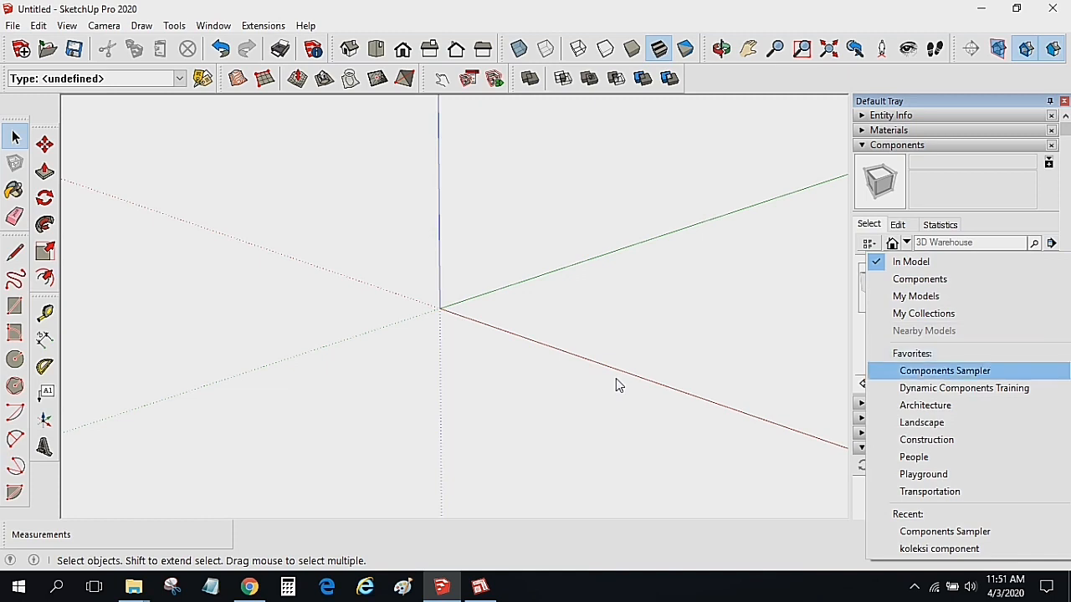
click(945, 370)
scroll(953, 318, down, 2)
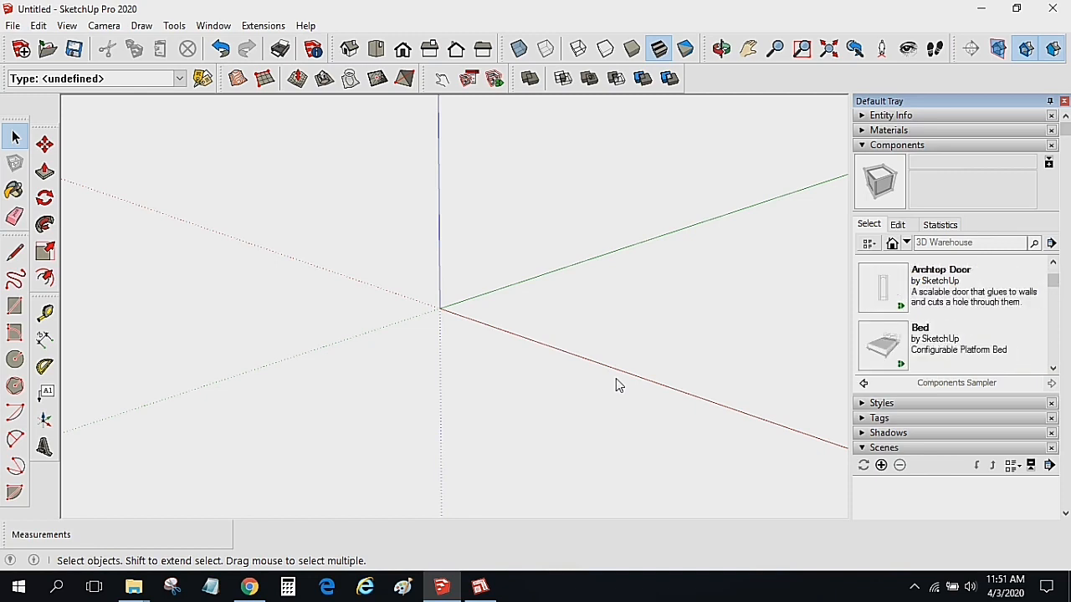
click(920, 343)
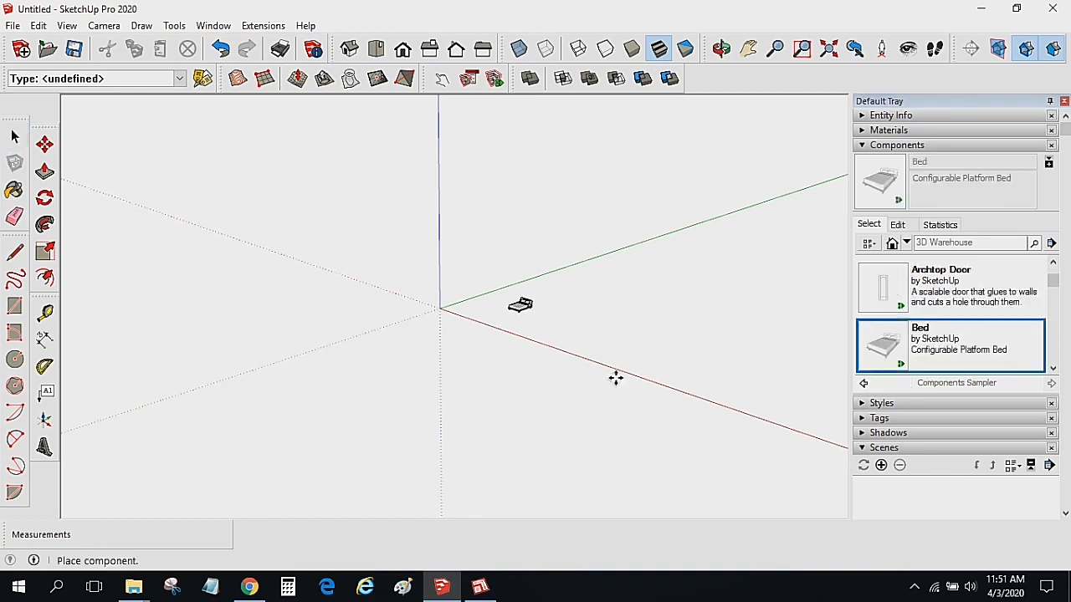
click(481, 308)
scroll(616, 378, up, 2)
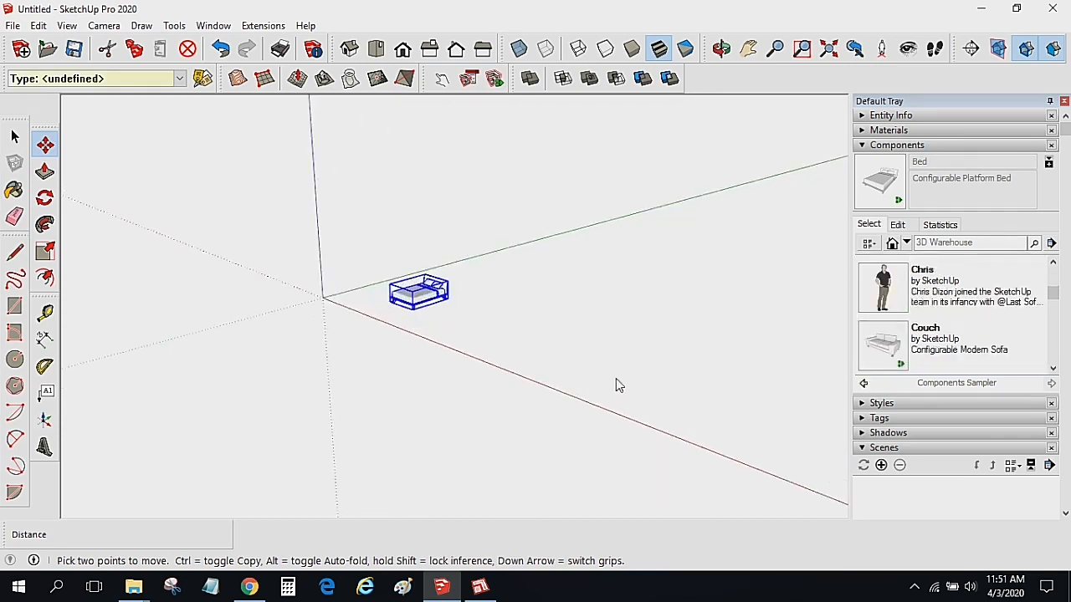
- Place the standing man component from the Components Sampler on the ground beside the bed
click(950, 288)
click(462, 328)
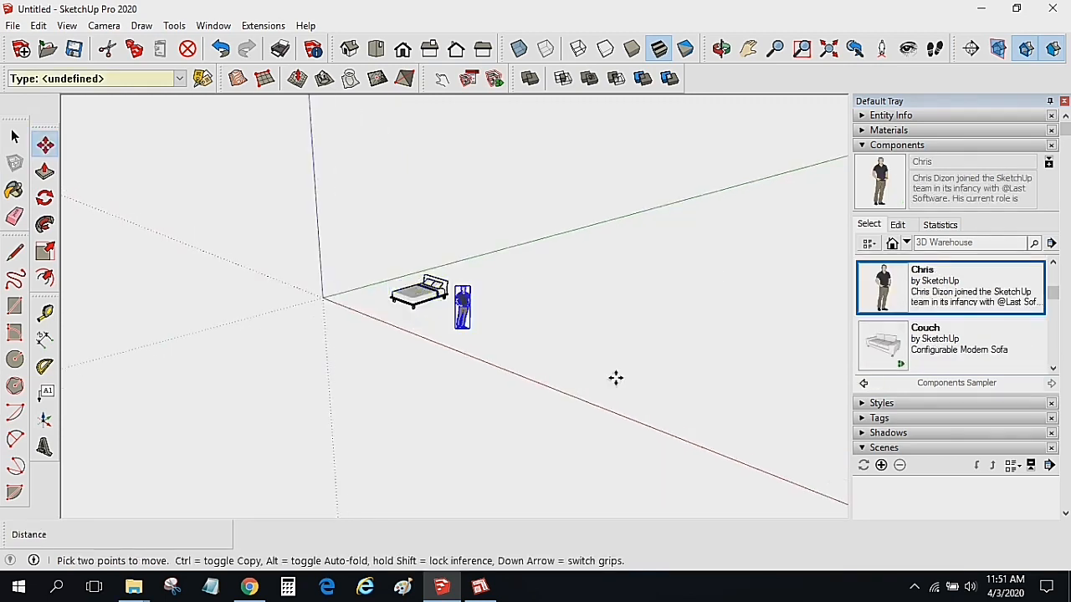
key(space)
scroll(616, 380, up, 5)
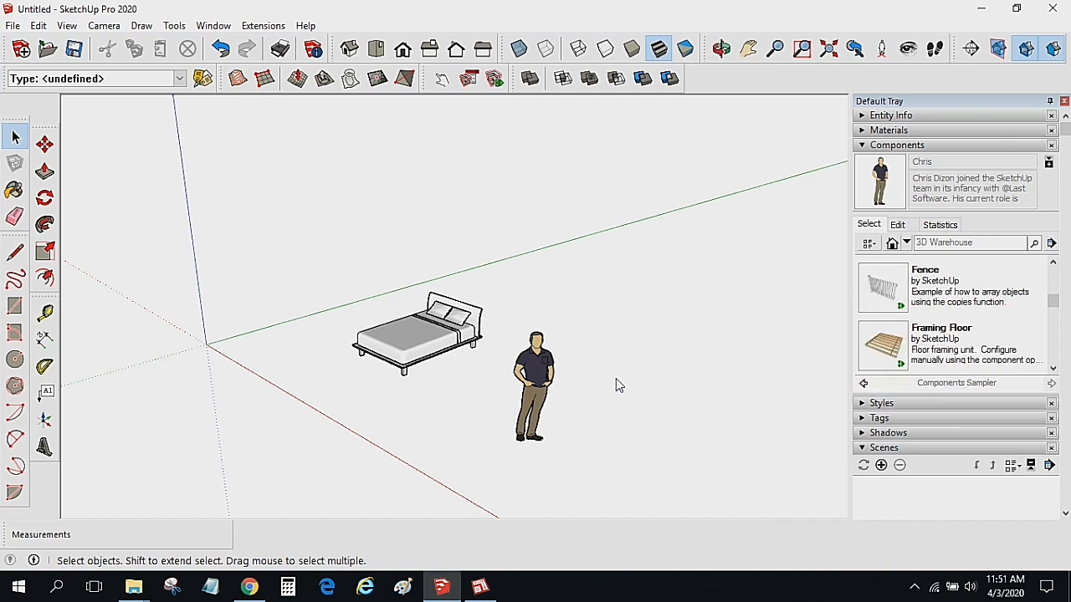
- Place the Fence component on the far side of the man and the Car Sedan component in front of it
click(883, 287)
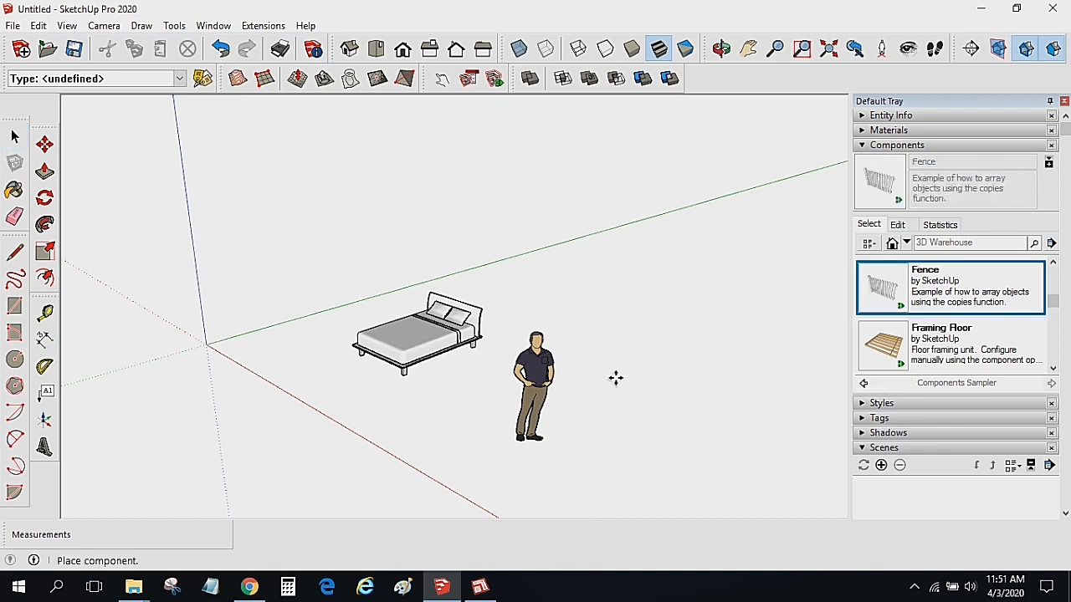
click(615, 379)
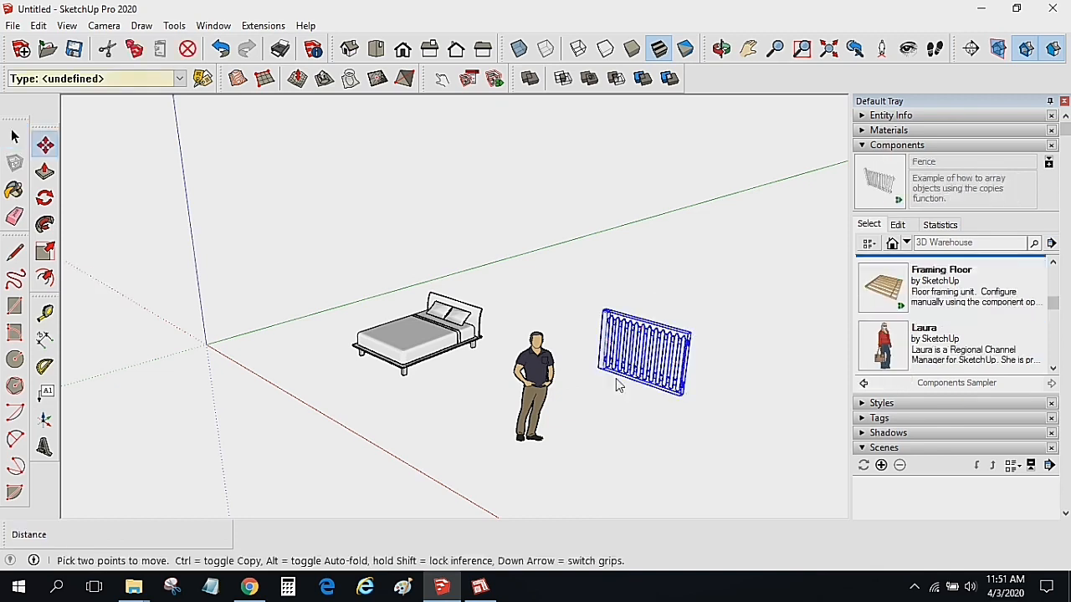
click(882, 287)
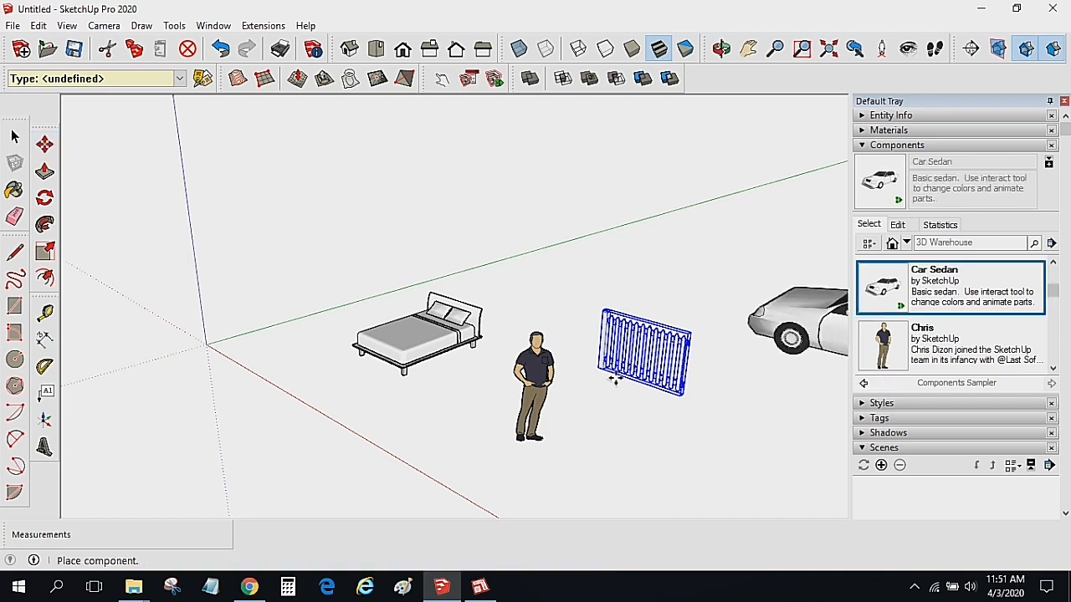
click(633, 456)
scroll(753, 348, down, 2)
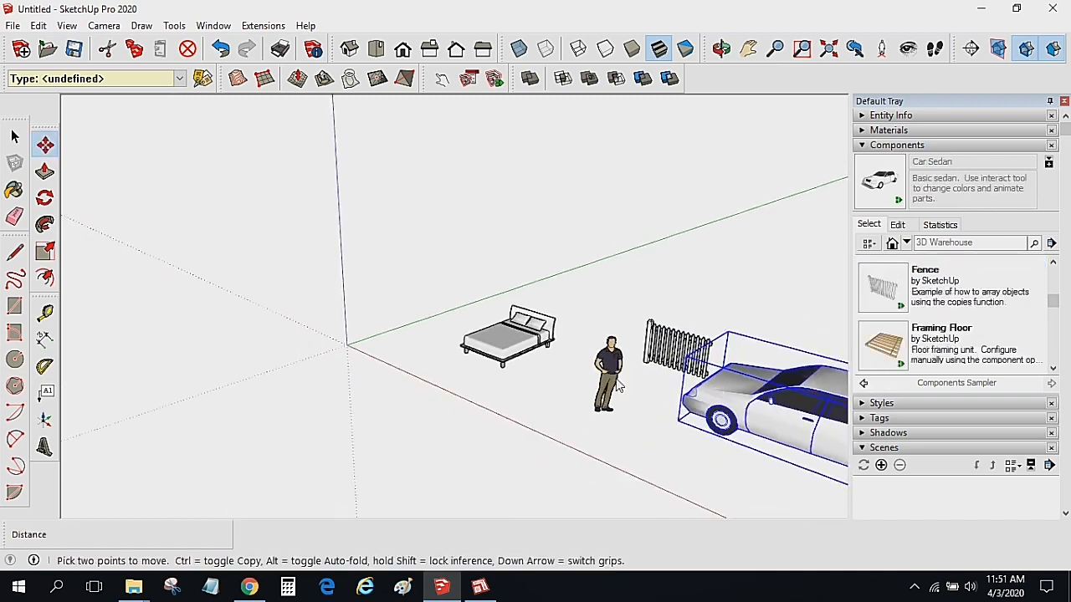
- Place the Light Street 18' Decorative component along the green axis behind the bed and clear the selection
scroll(951, 322, up, 3)
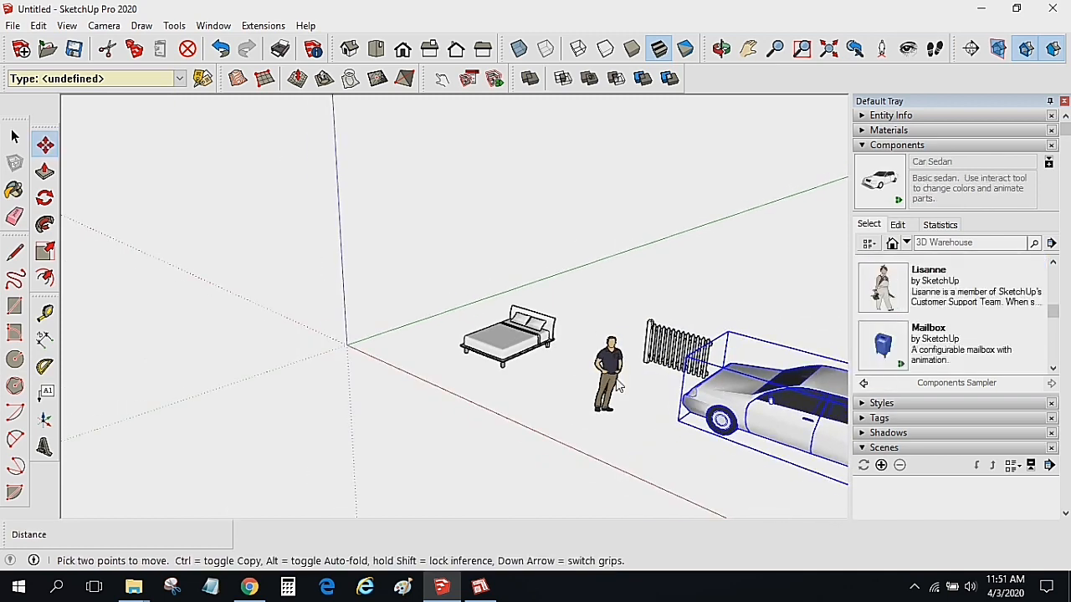
click(882, 344)
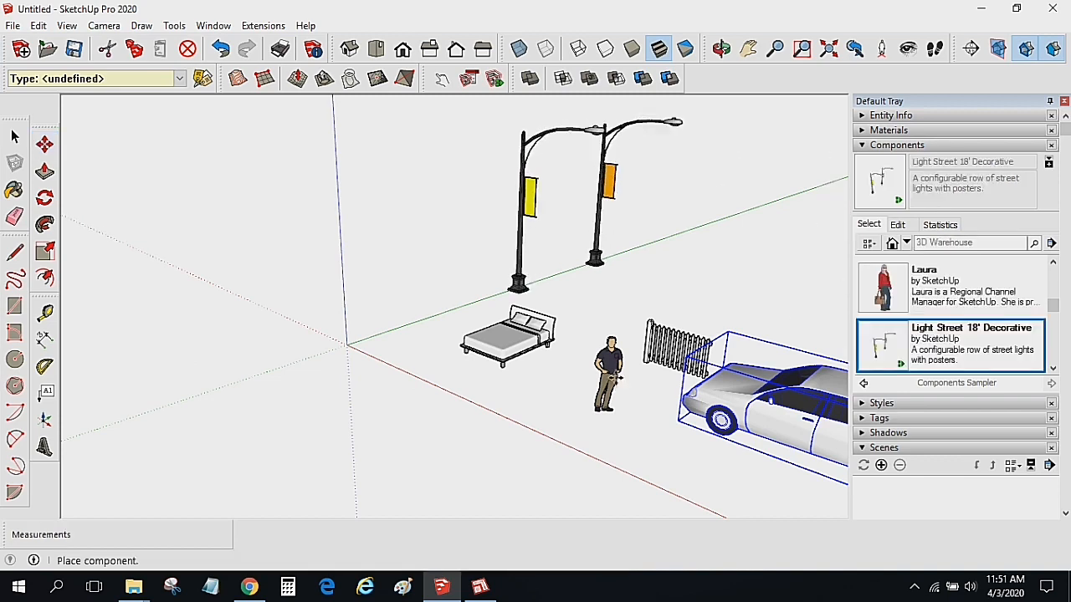
click(617, 378)
key(space)
click(617, 384)
scroll(616, 383, down, 3)
middle_drag(616, 383, 615, 384)
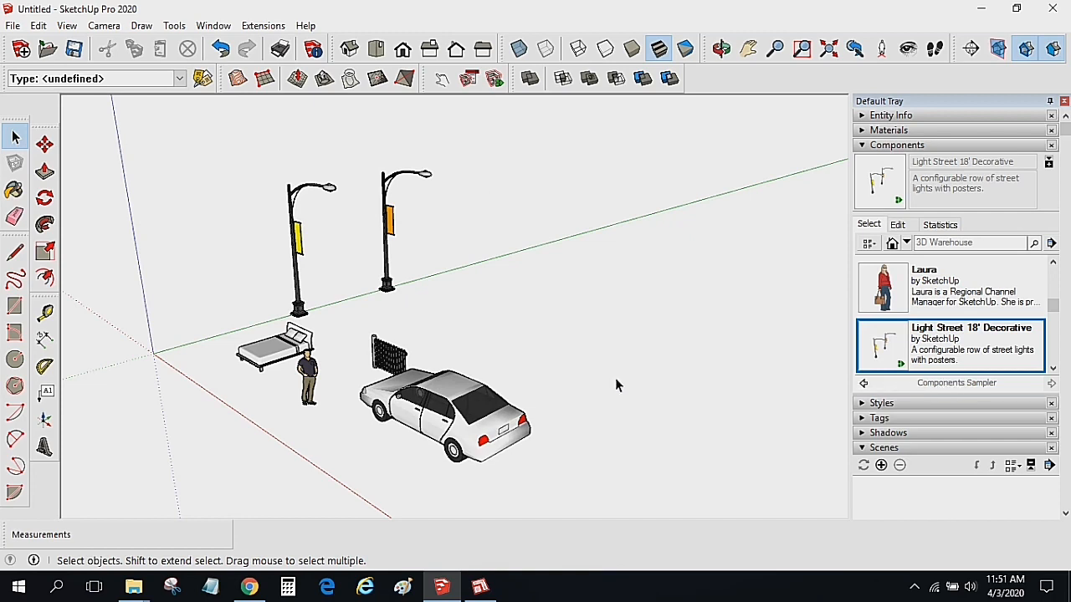
middle_drag(615, 377, 615, 378)
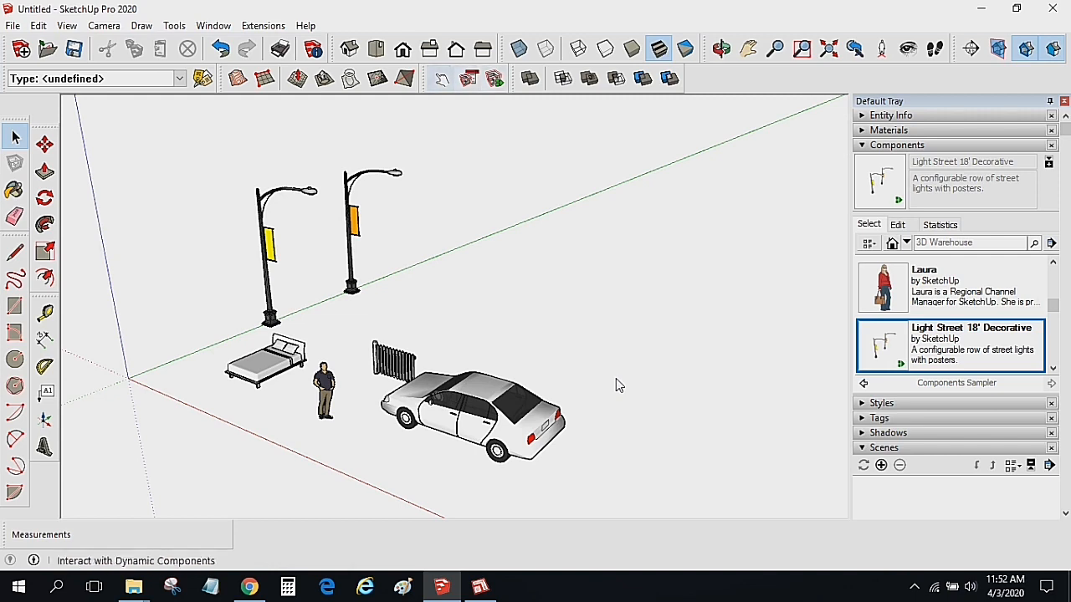
- Hide the Dynamic Components toolbar and show it again
right_click(446, 69)
right_click(543, 54)
right_click(392, 53)
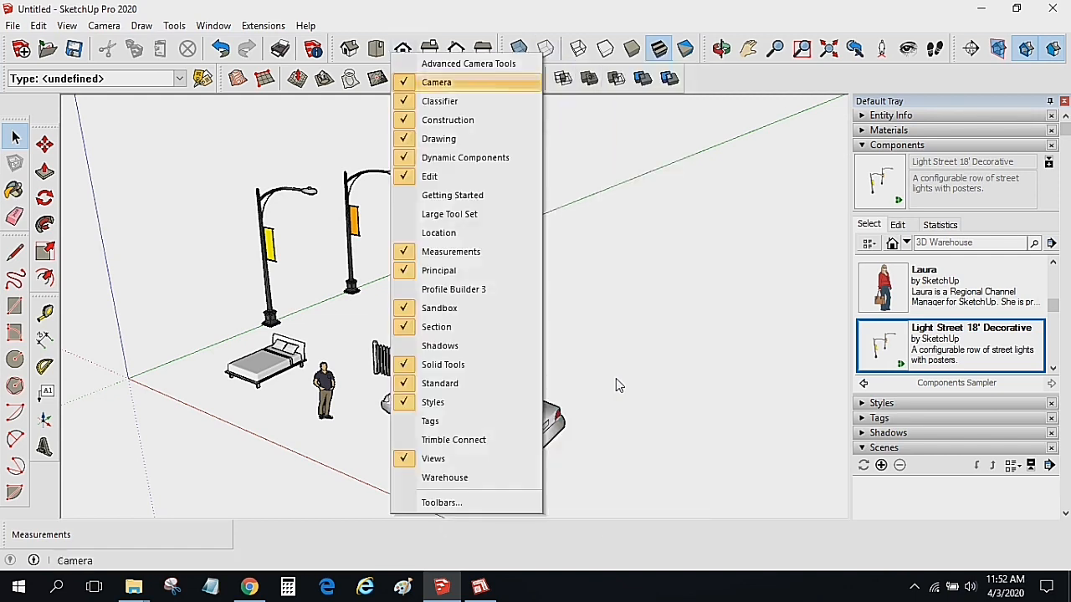
click(465, 157)
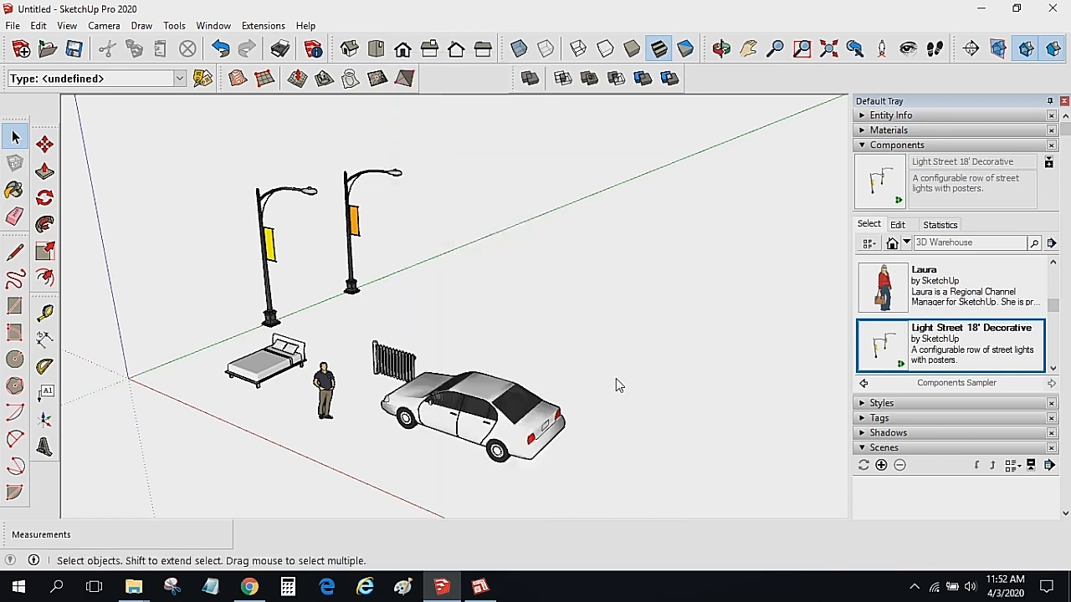
right_click(441, 39)
click(515, 145)
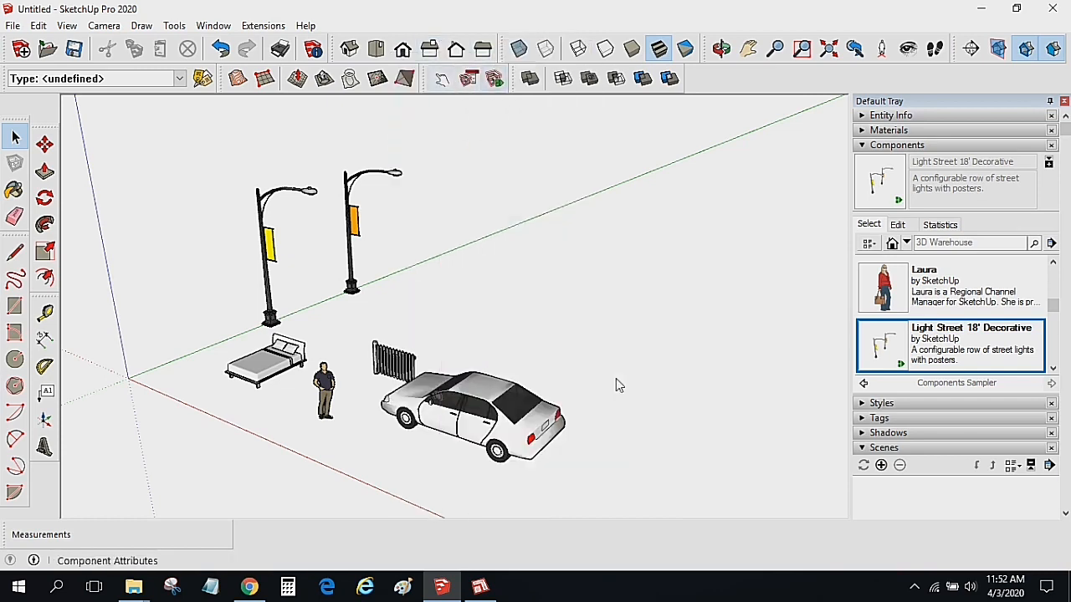
- Change the bed's Bed Model to CA King in its Component Options and apply it
middle_drag(615, 377, 615, 379)
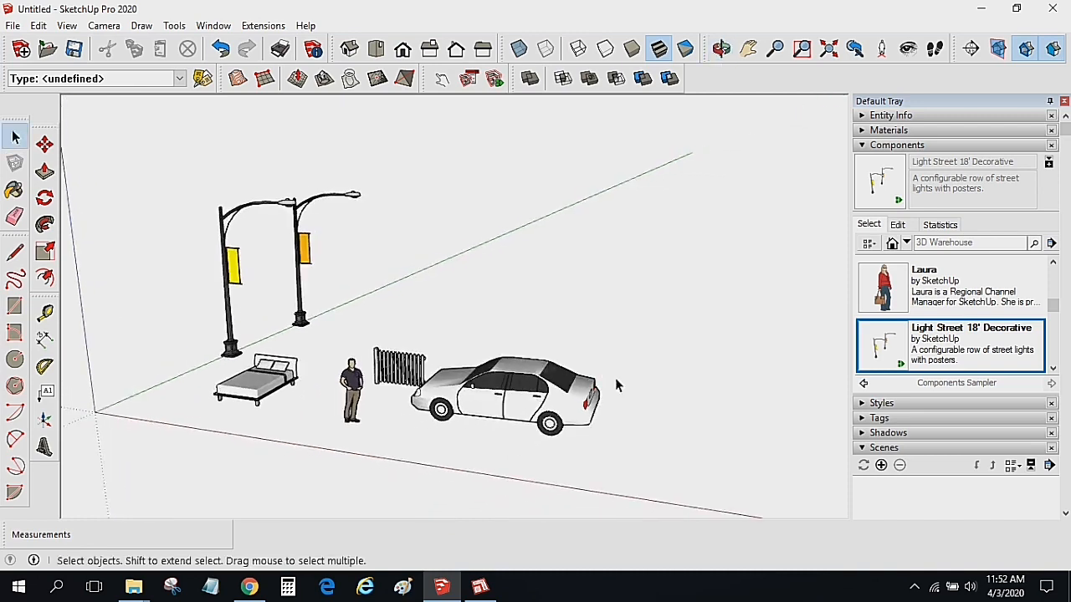
middle_drag(615, 378, 615, 377)
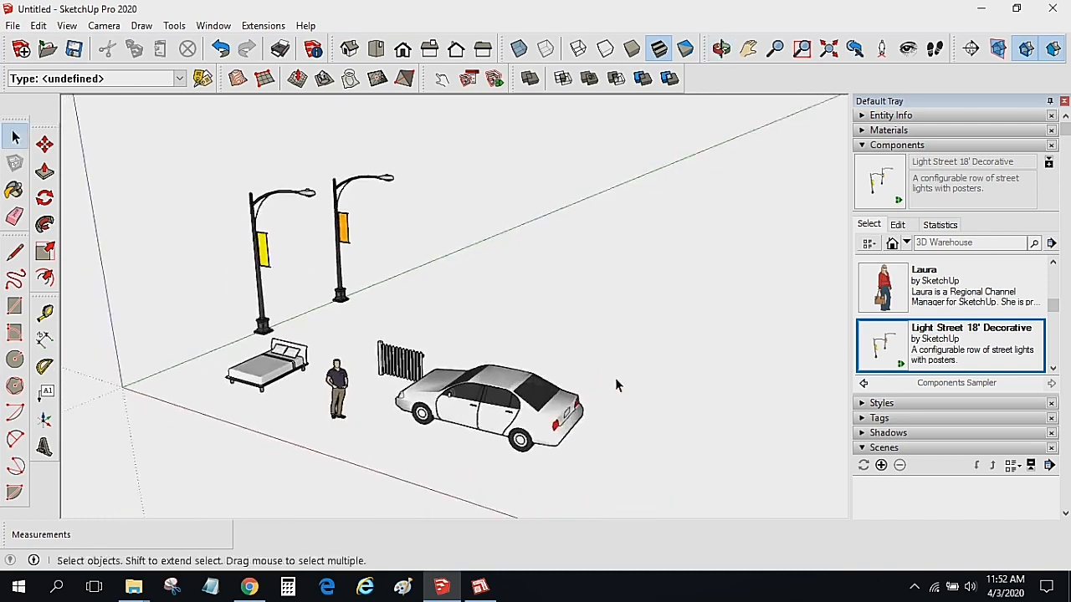
scroll(615, 377, up, 5)
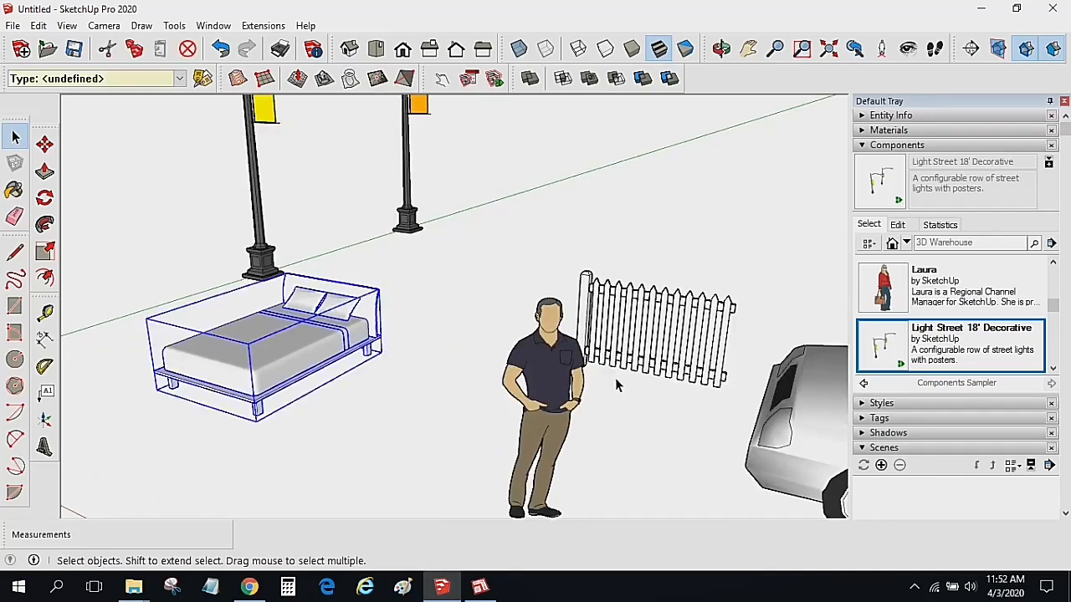
click(468, 78)
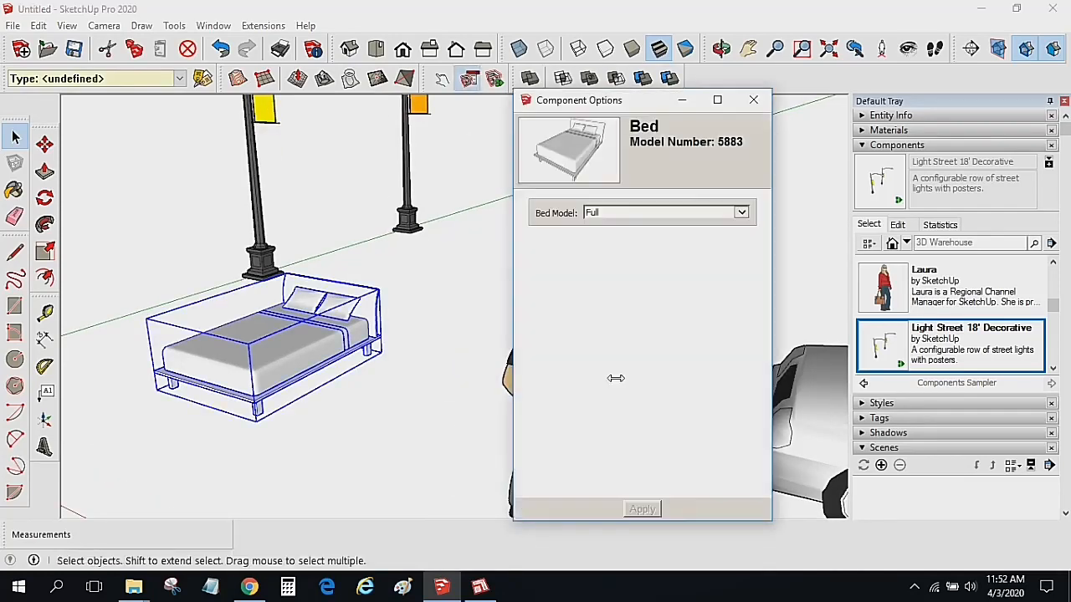
click(741, 212)
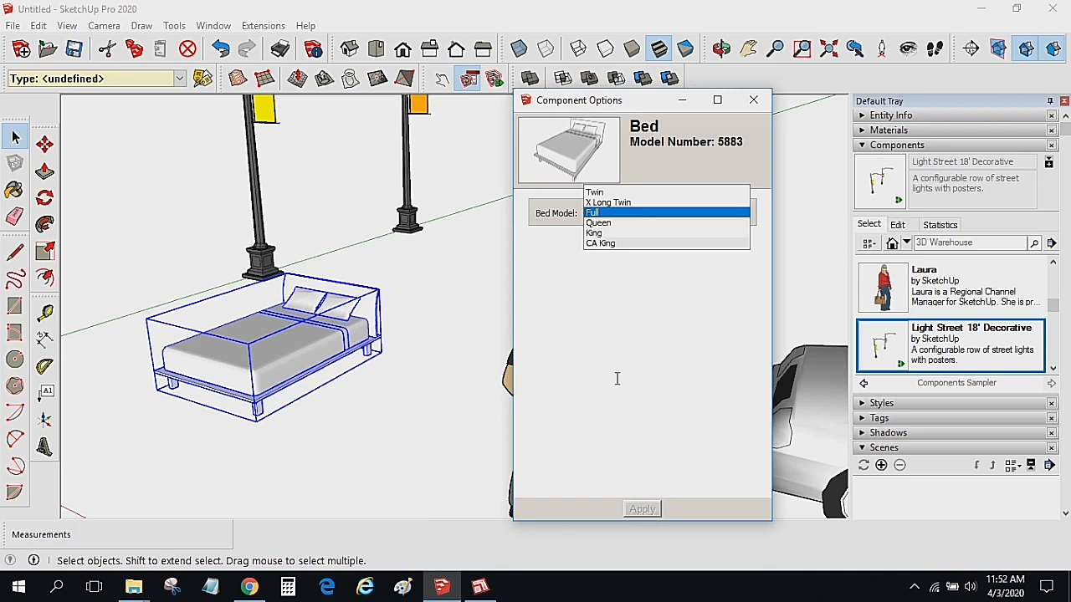
click(619, 244)
click(642, 509)
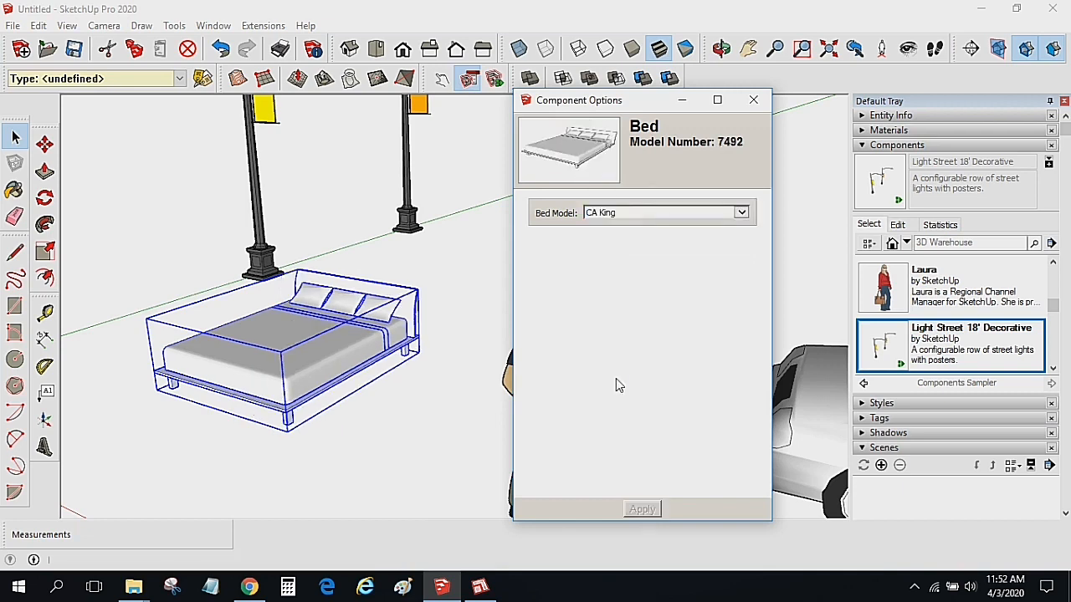
click(753, 100)
- Set the fence's picket Spacing to 8" in its Component Options
click(686, 243)
click(669, 335)
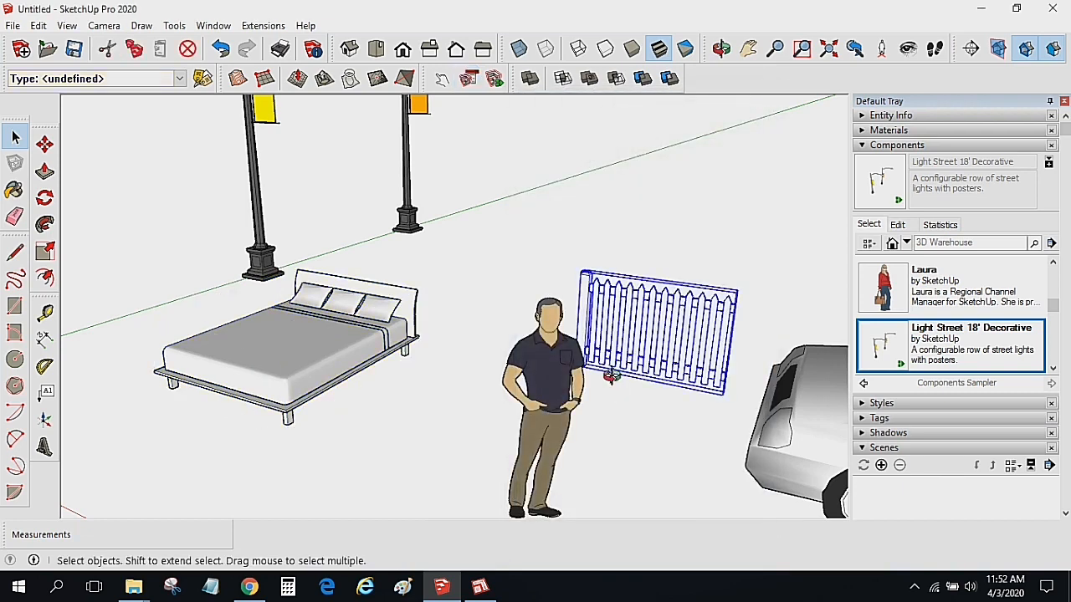
middle_drag(612, 377, 577, 393)
click(469, 79)
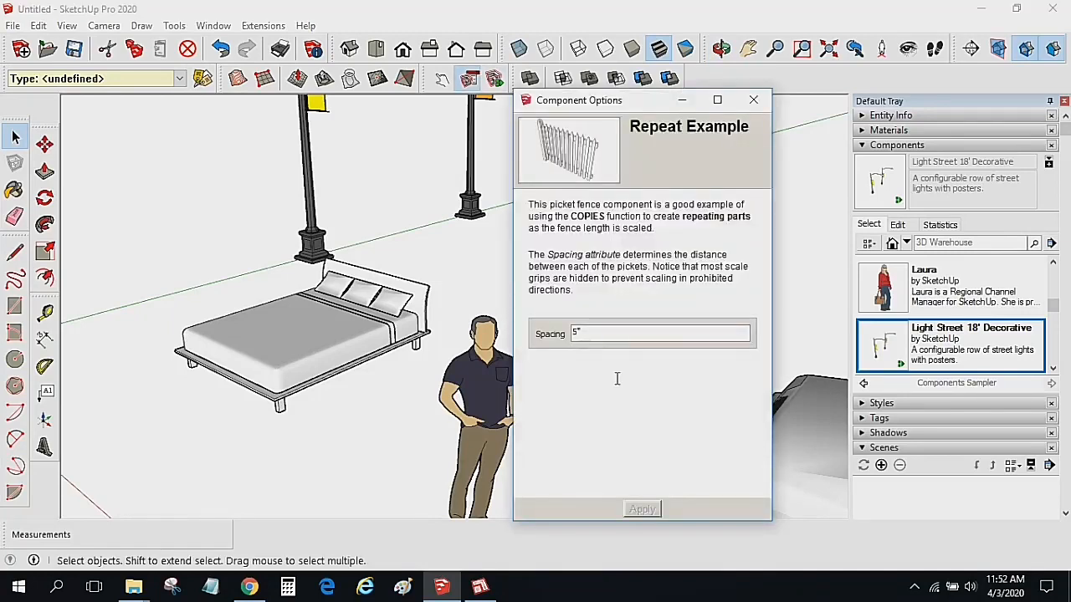
text(8)
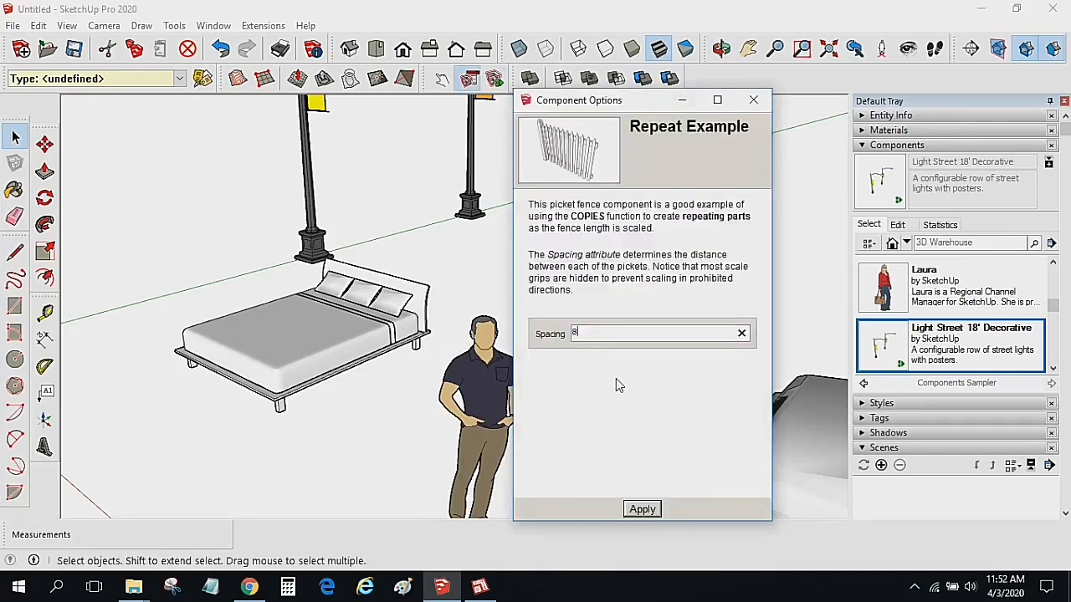
key(Return)
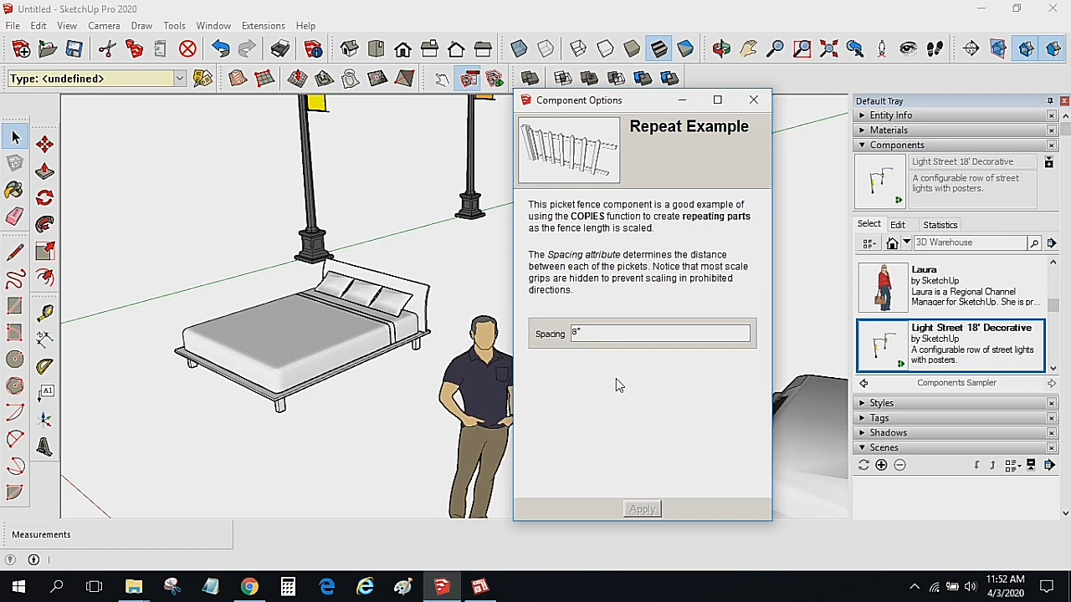
click(754, 99)
- Set the street lights' Lamp Spacing to 30 feet in their Component Options, keeping the flag color Random
click(595, 227)
scroll(596, 226, down, 2)
click(492, 199)
scroll(495, 199, down, 2)
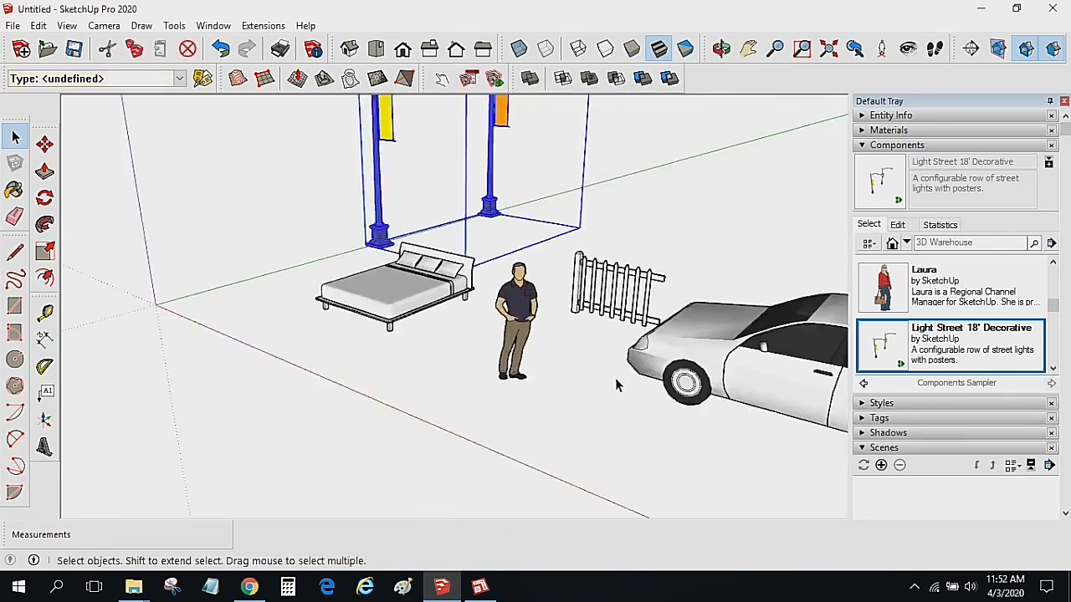
shift+middle_drag(495, 199, 441, 328)
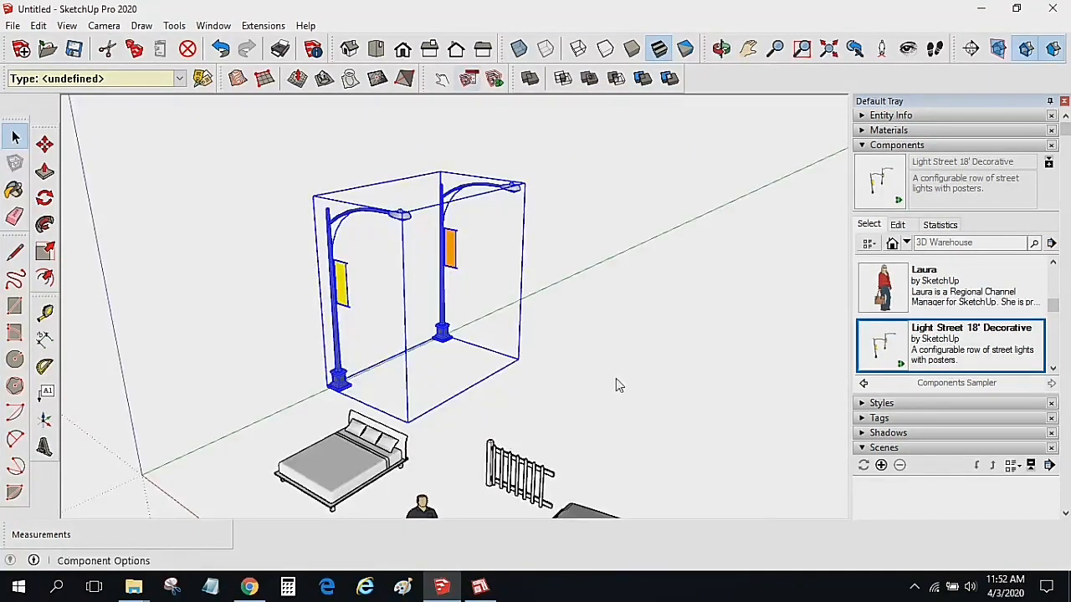
click(468, 78)
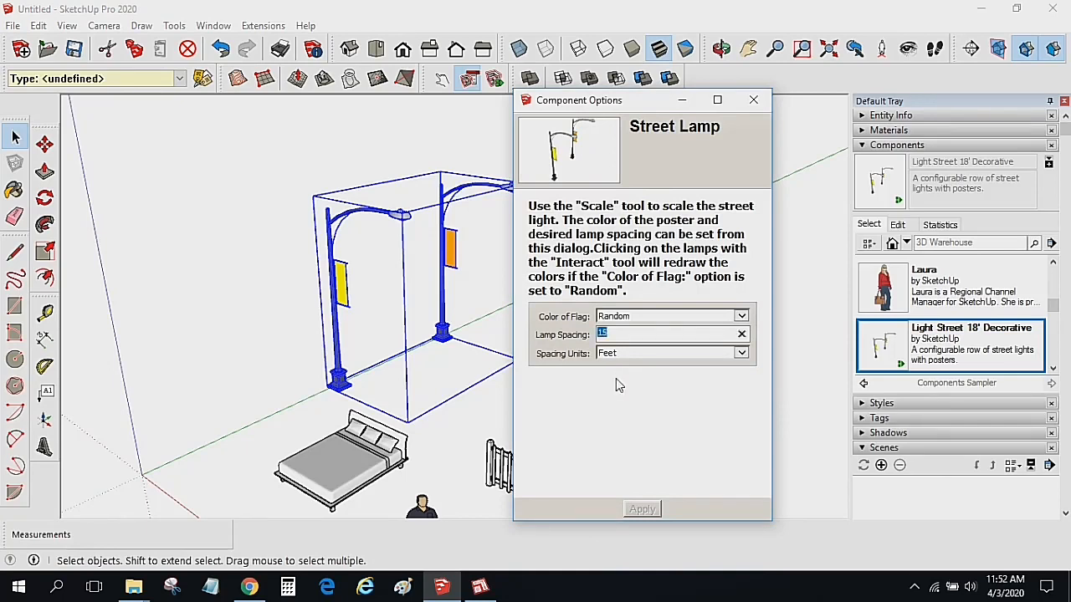
click(742, 316)
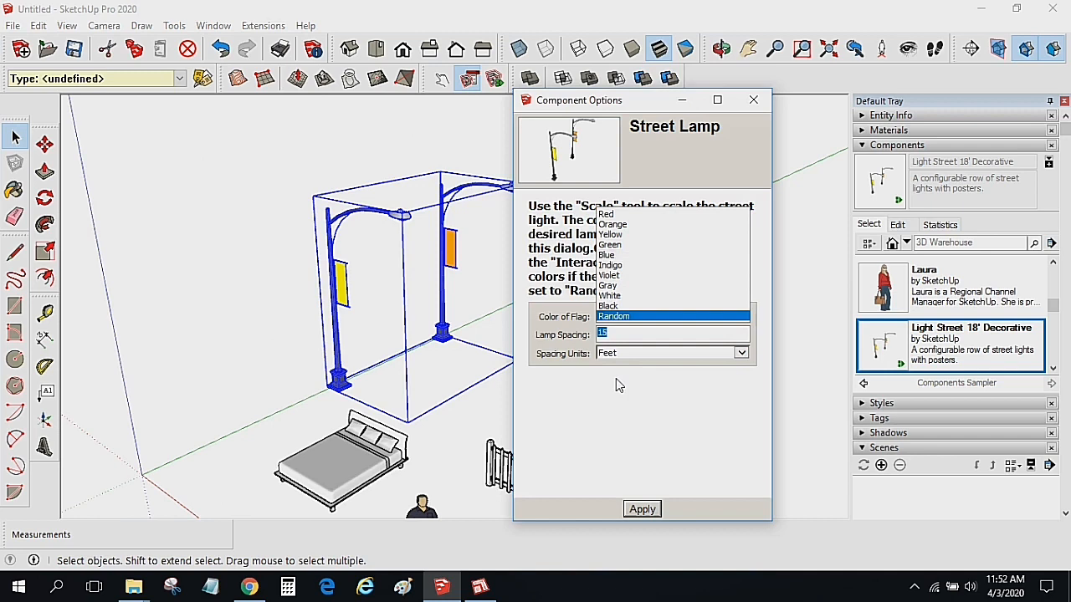
click(600, 334)
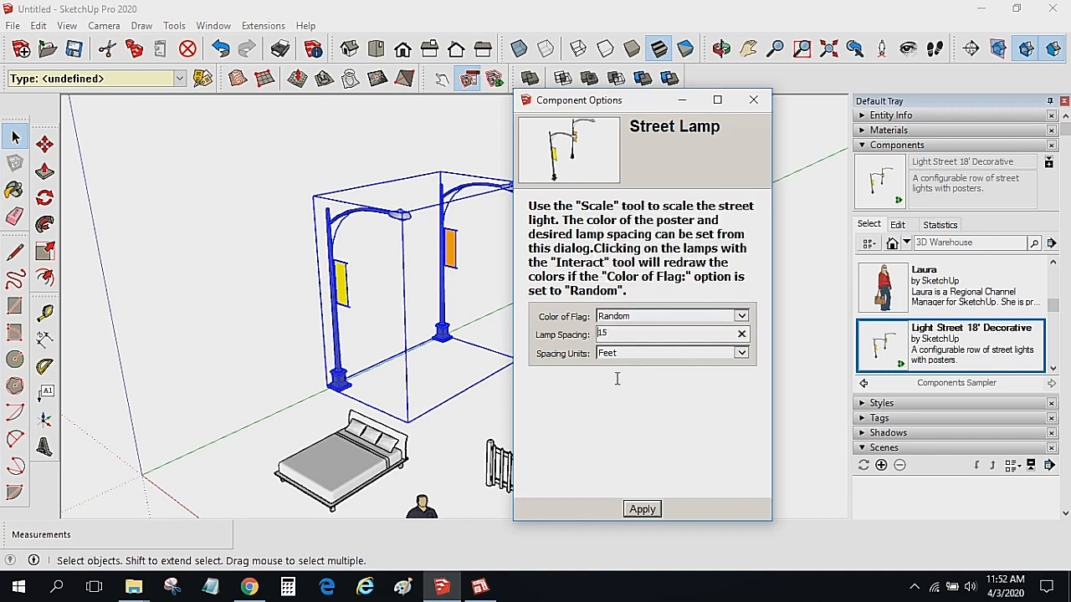
text(30)
key(Return)
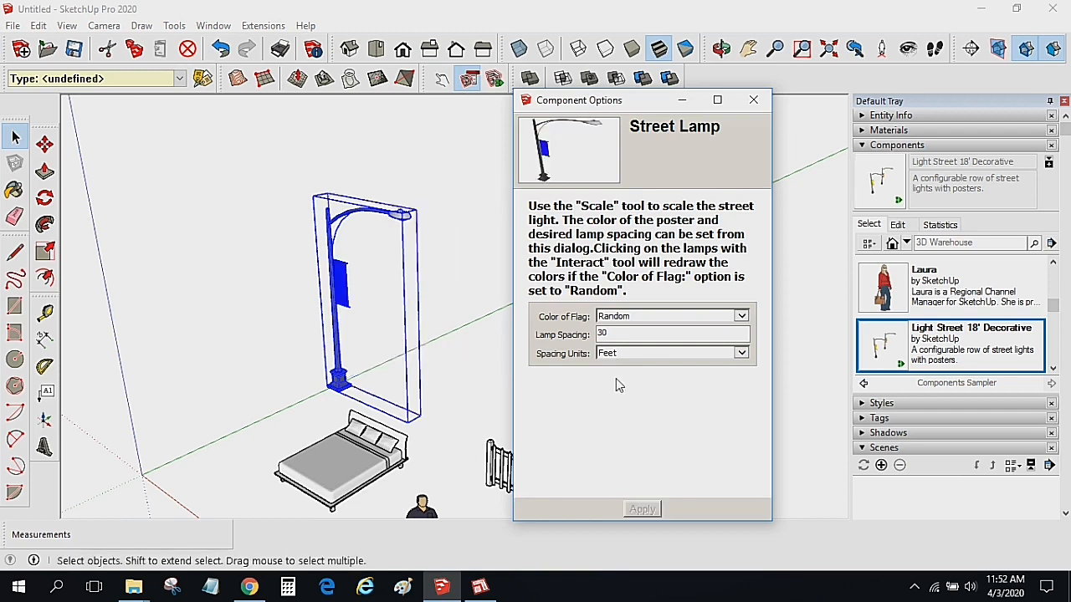
click(753, 99)
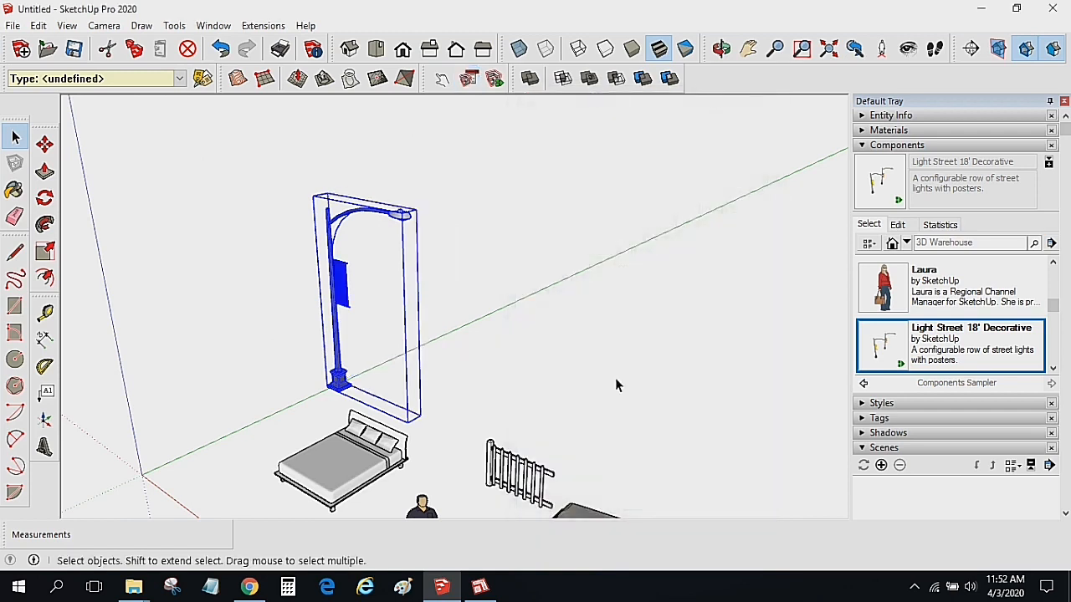
- Scale the street light component along the green axis into a long row of lamps
click(45, 251)
drag(374, 305, 805, 146)
drag(615, 378, 616, 382)
scroll(616, 382, down, 5)
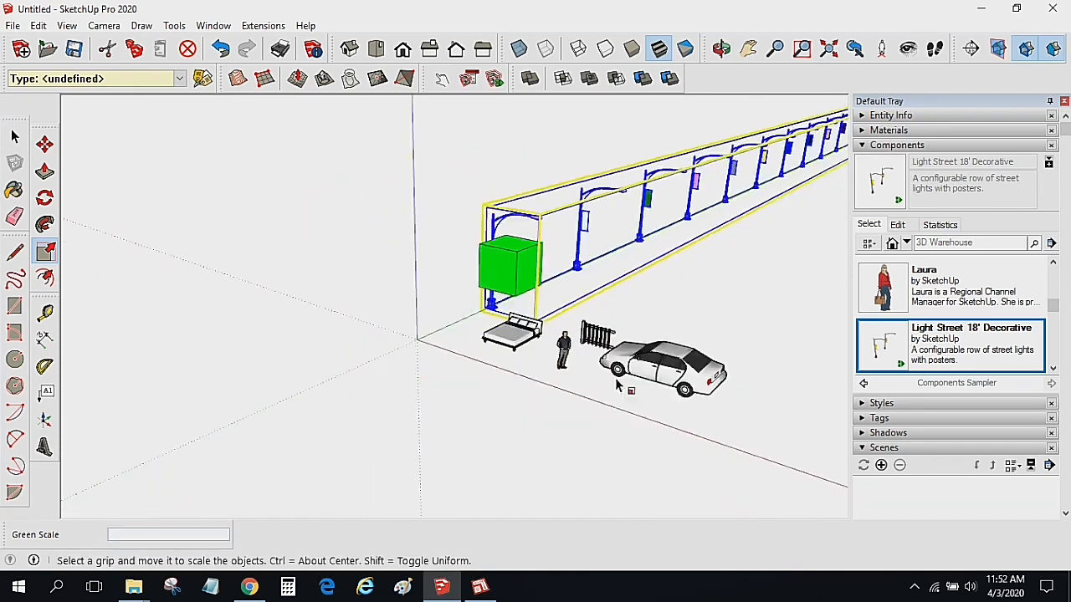
- Repaint the sedan blue from its color balls with the Interact tool
key(space)
click(615, 380)
scroll(615, 380, down, 2)
scroll(616, 380, up, 2)
scroll(615, 378, up, 10)
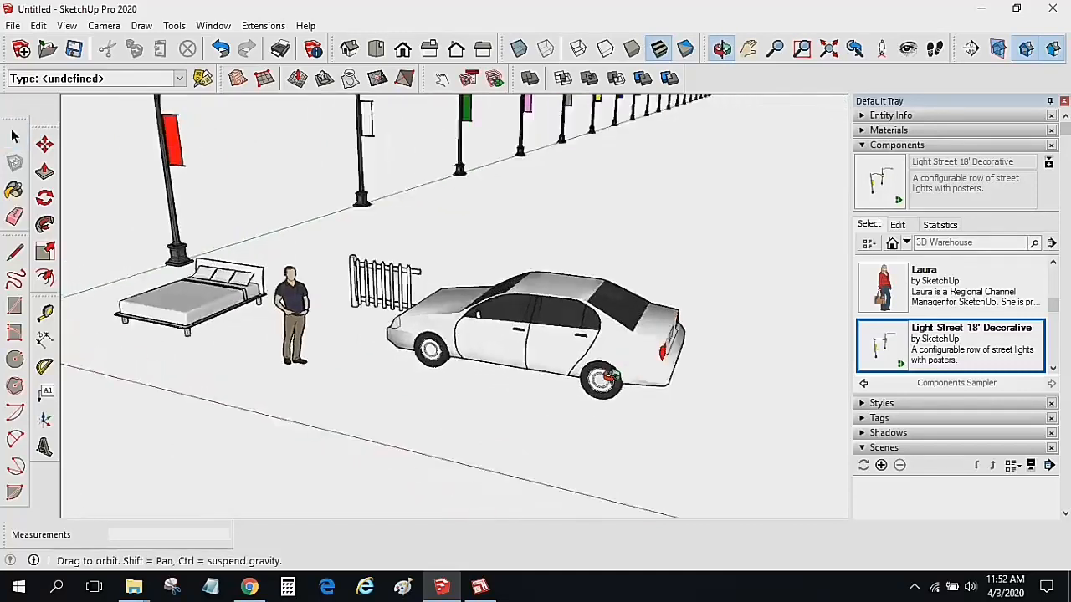
scroll(615, 377, up, 5)
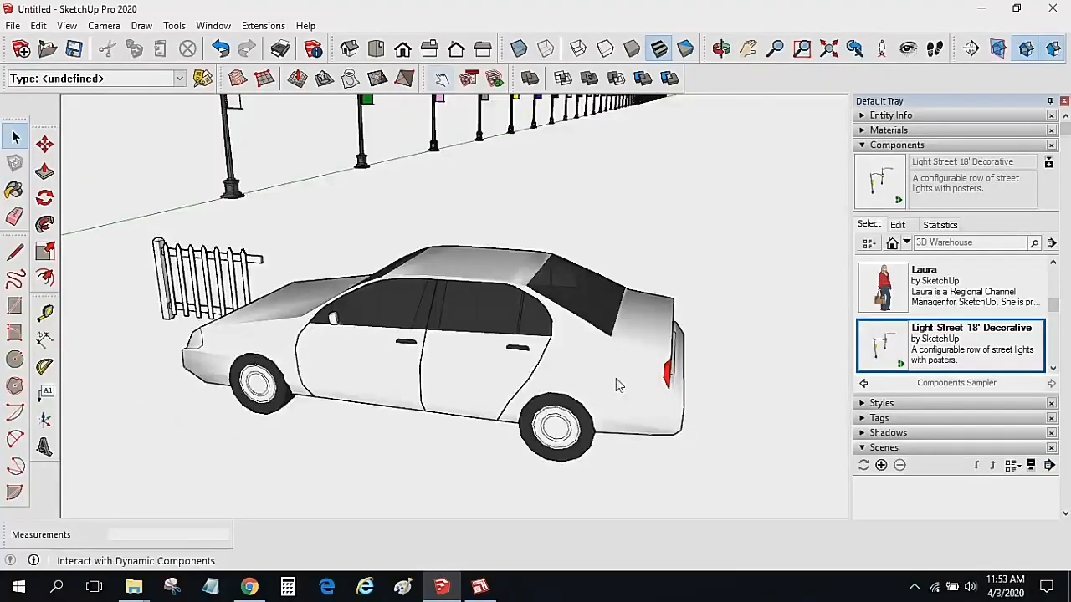
click(442, 78)
click(617, 379)
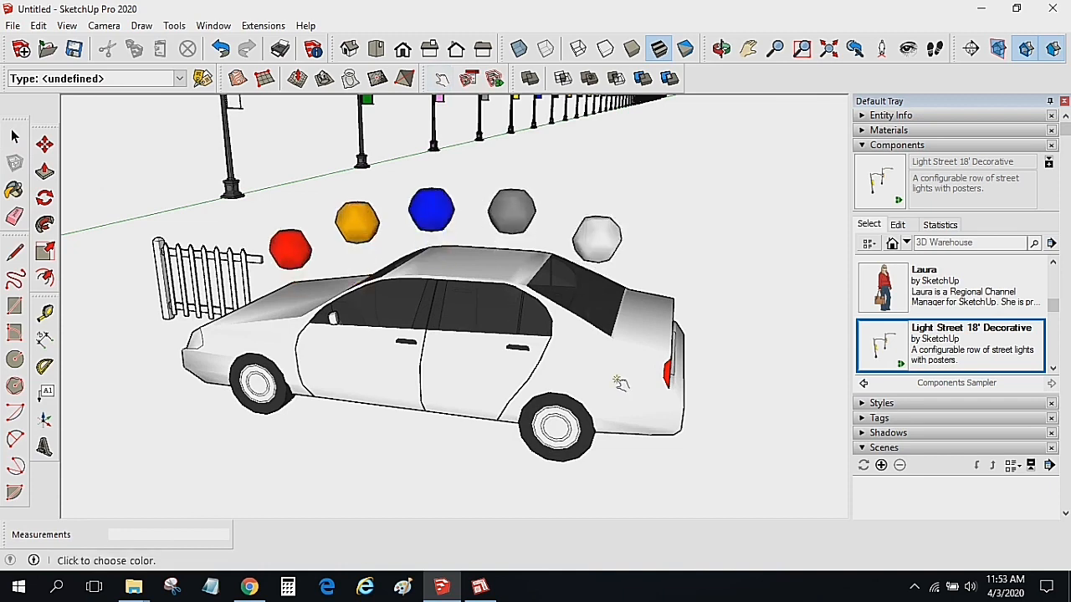
click(619, 384)
- Open and close the sedan's front door and turn its front wheel with the Interact tool
mouse_move(625, 391)
middle_down()
mouse_move(608, 375)
mouse_move(620, 383)
middle_up()
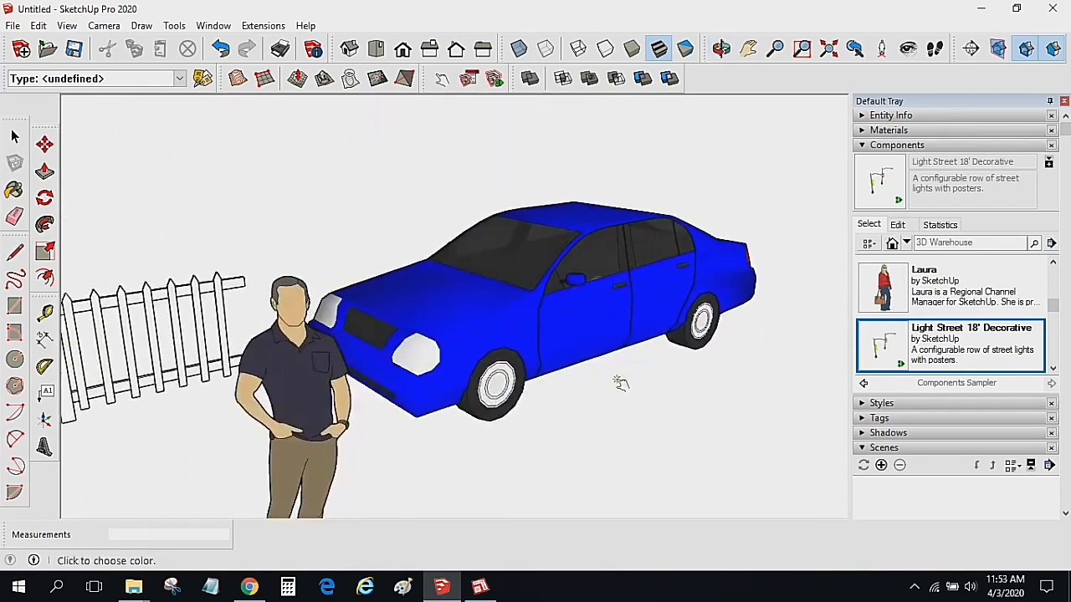
scroll(619, 383, up, 2)
click(619, 383)
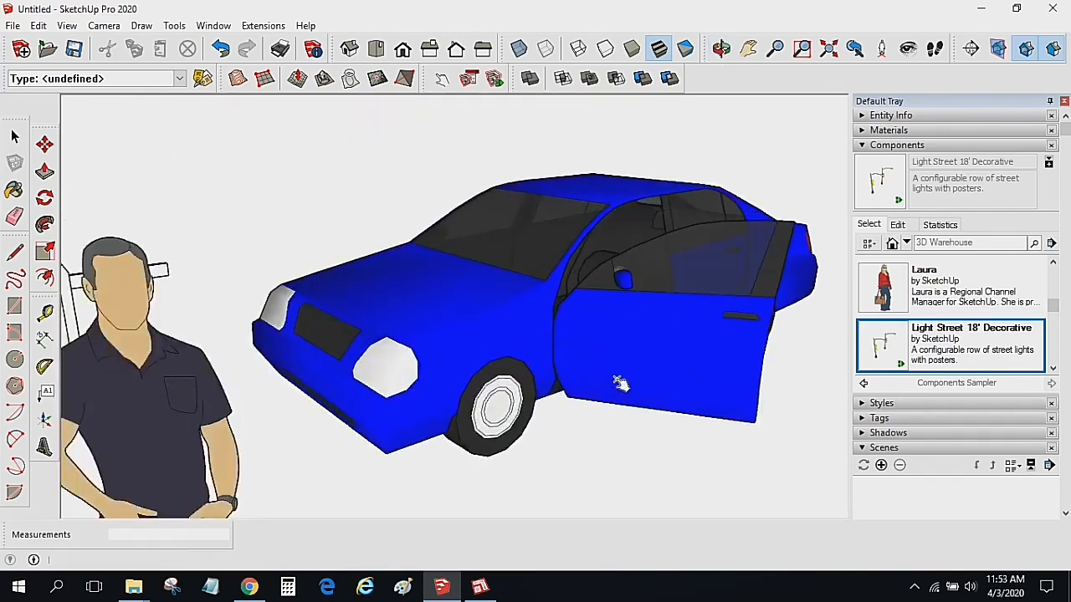
click(619, 383)
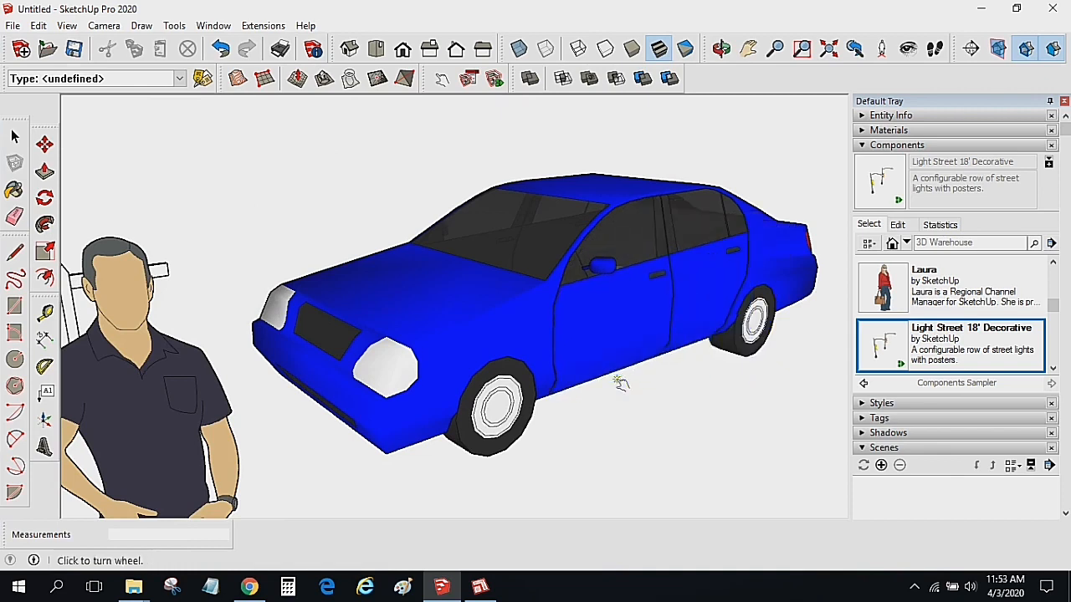
click(507, 397)
click(506, 398)
key(space)
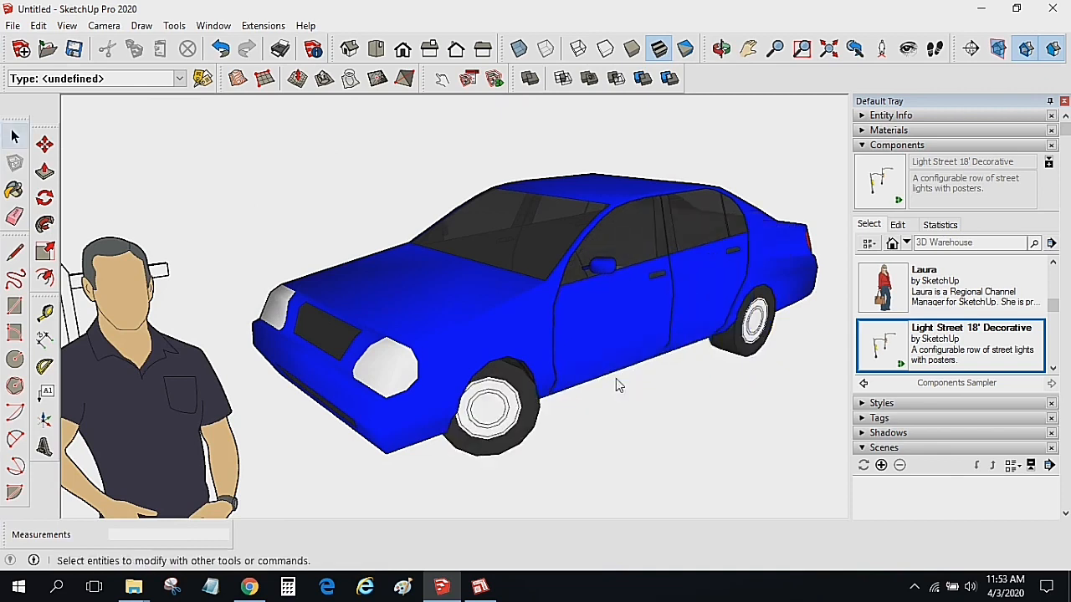
- Examine the sedan's Component Attributes, including the BlueBall and OrangeBall sub-components and their onClick behaviors
scroll(615, 377, down, 5)
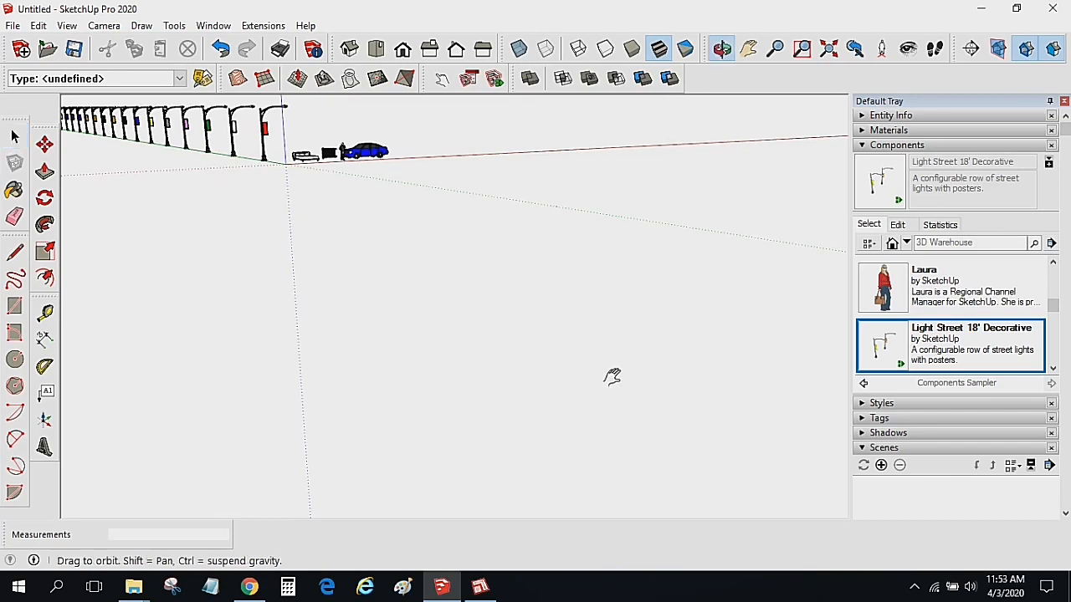
scroll(614, 378, up, 6)
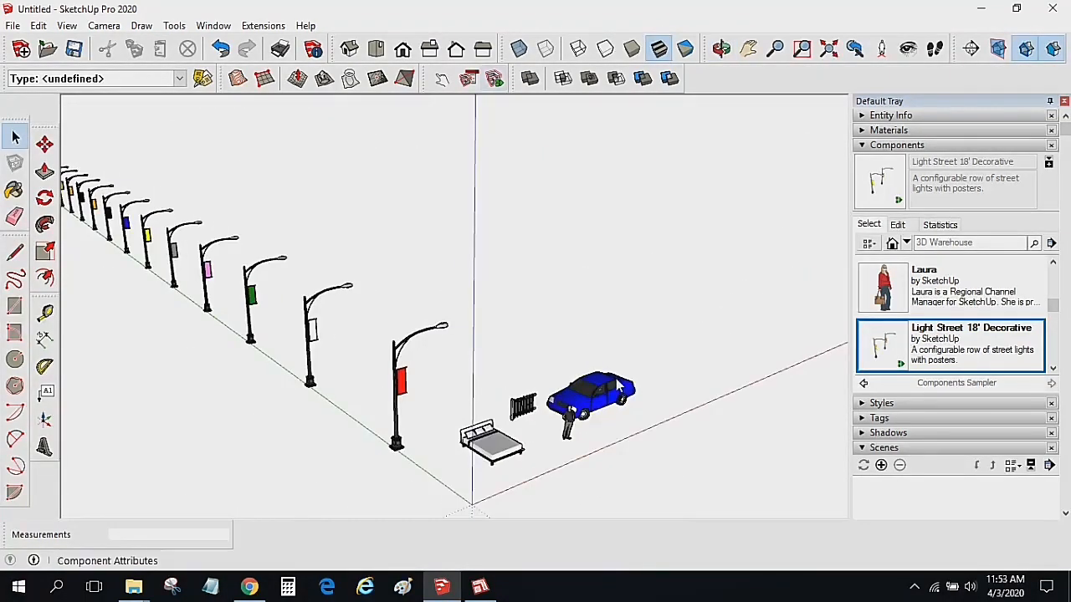
click(618, 383)
click(494, 78)
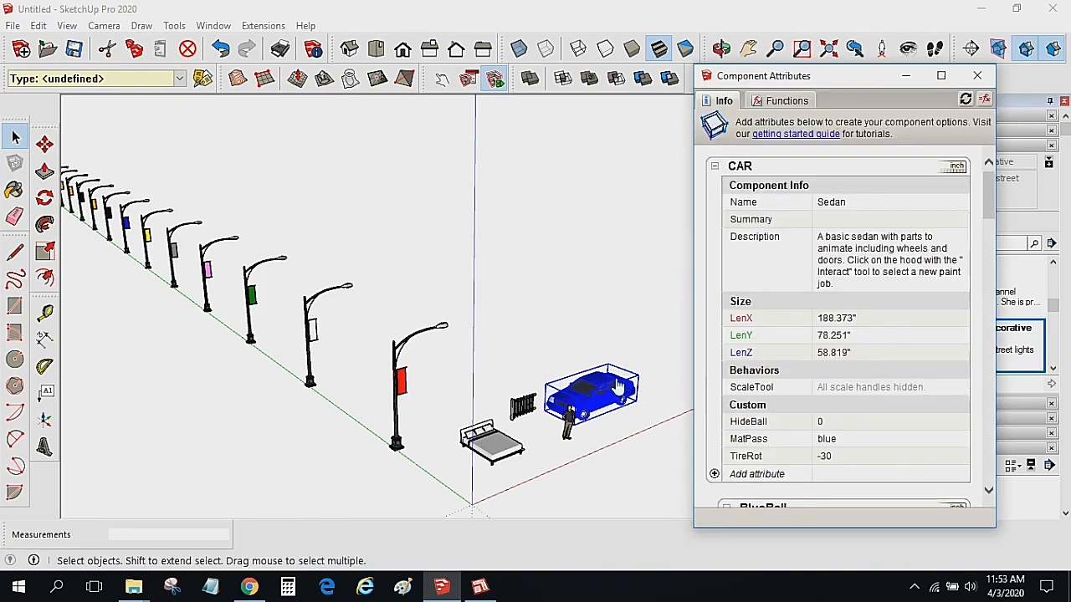
scroll(837, 335, down, 15)
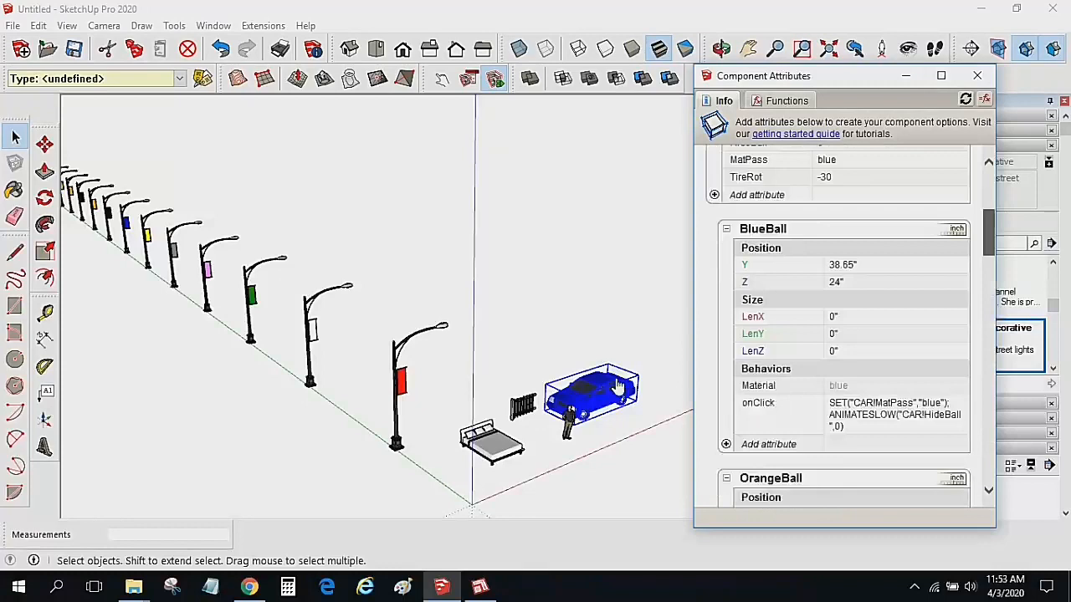
scroll(845, 334, up, 2)
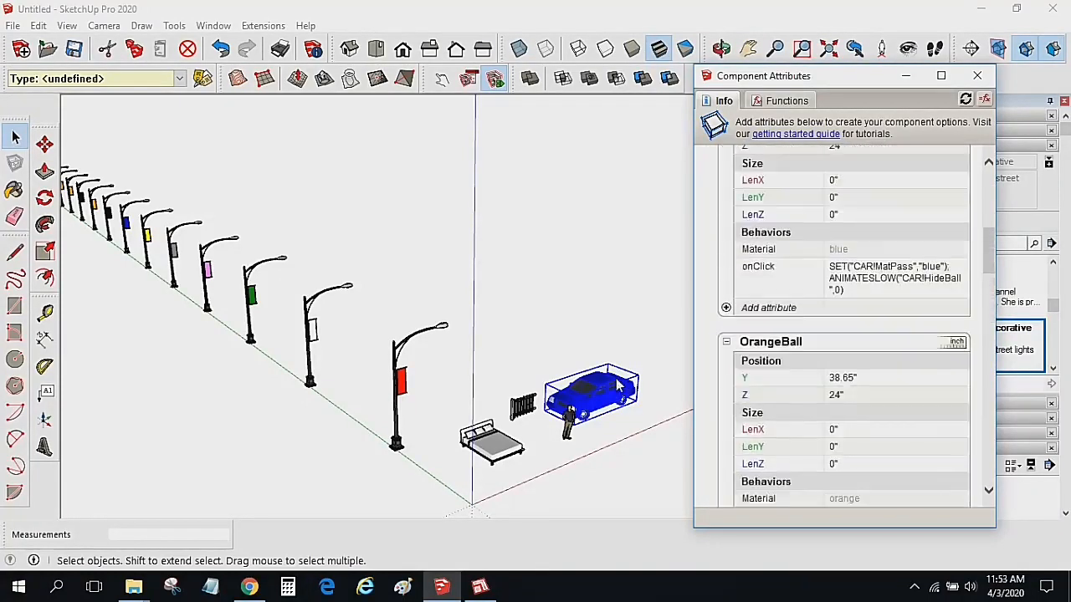
click(977, 75)
click(616, 382)
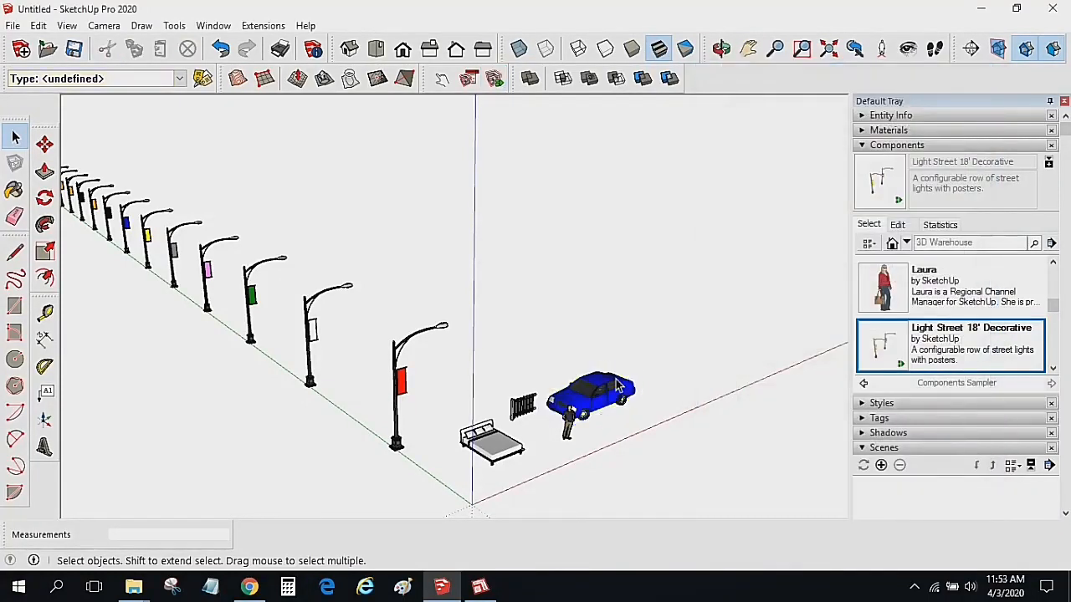
- Delete all the components from the model and return to the isometric view
scroll(617, 383, down, 6)
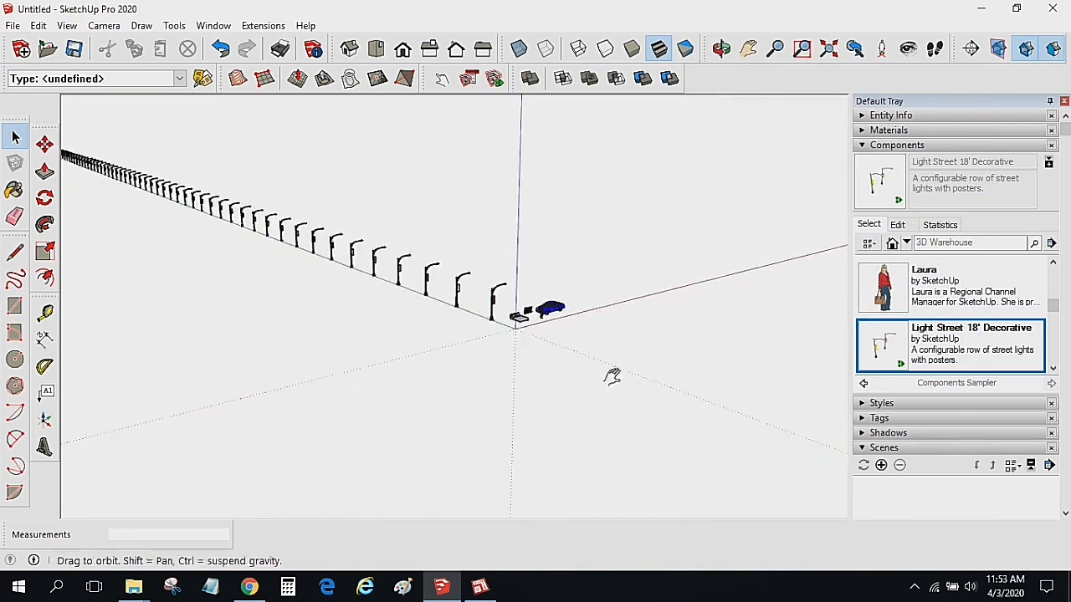
drag(128, 154, 646, 432)
key(Delete)
middle_drag(645, 431, 616, 380)
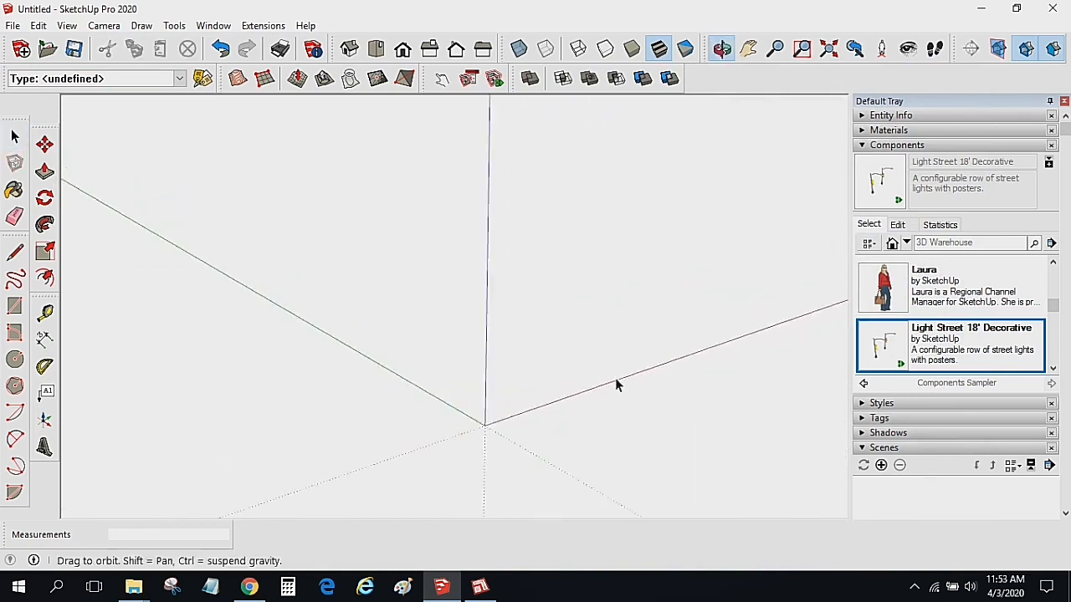
click(349, 49)
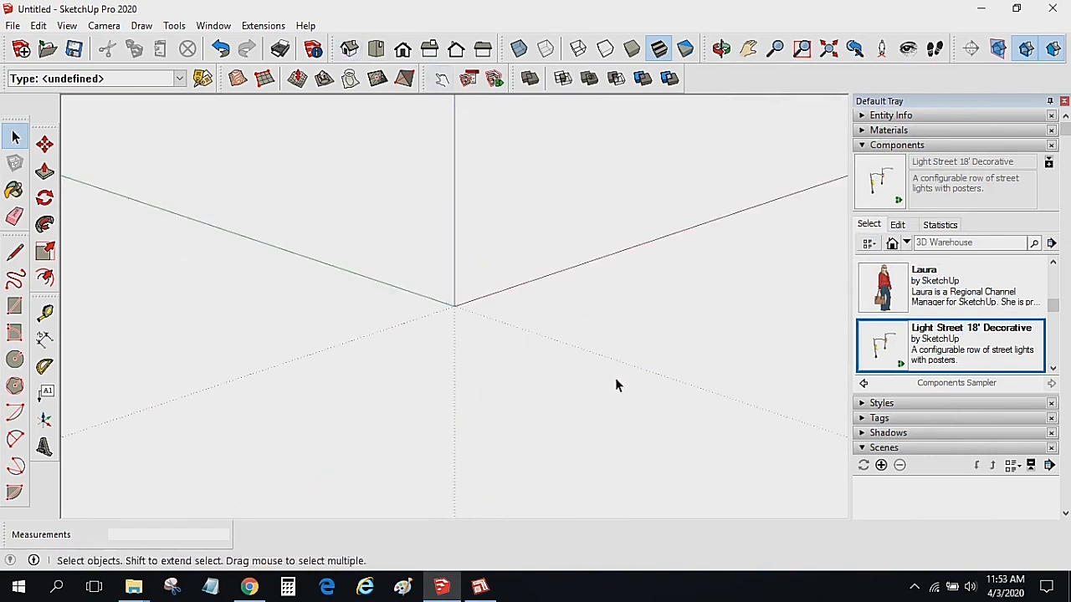
- Search the 3D Warehouse from the Components library and place the Ajax 5 Piece Dining Set in the model
click(962, 243)
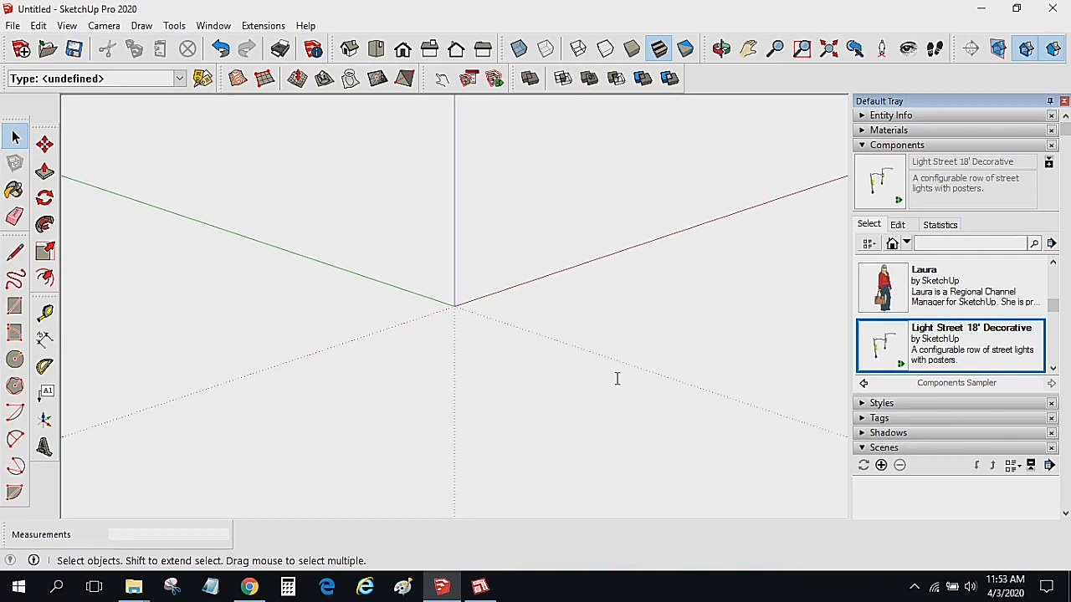
text(me)
key(Return)
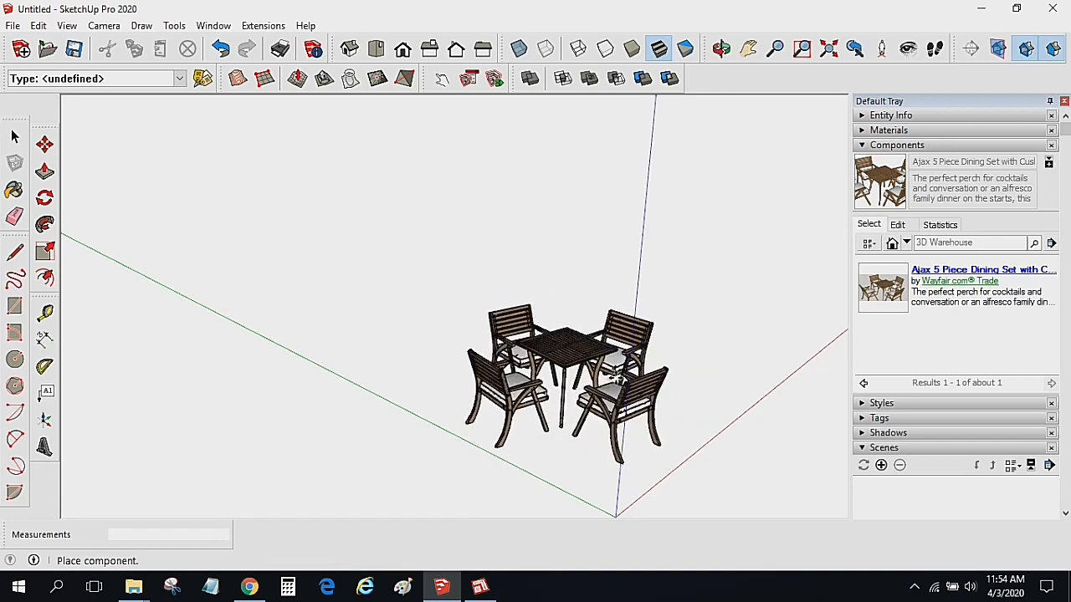
click(615, 377)
key(space)
click(615, 377)
- Delete the placed dining set from the model
middle_drag(614, 377, 616, 382)
click(617, 384)
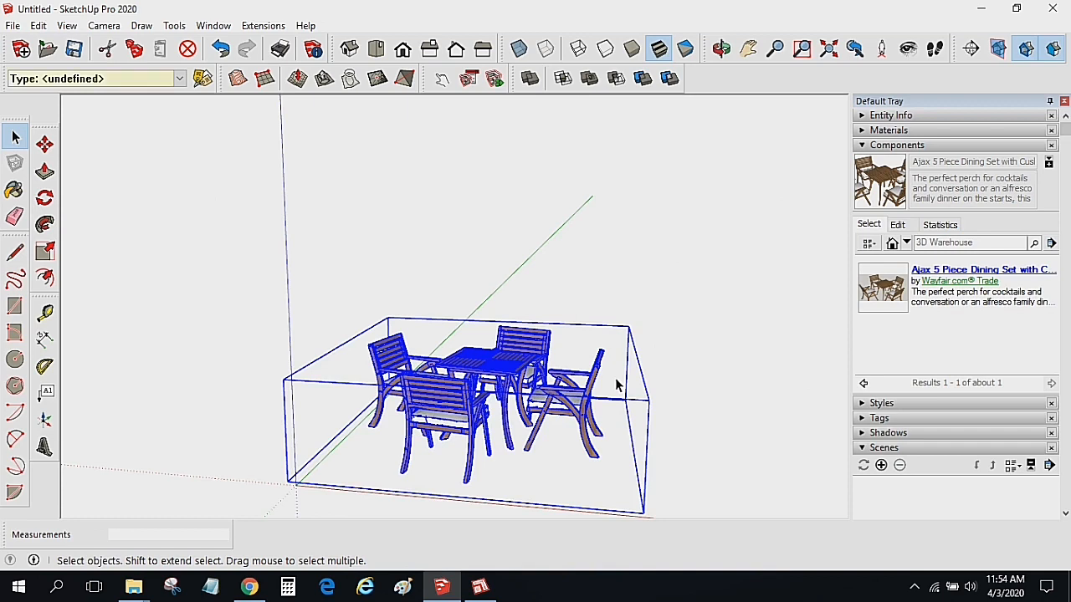
key(Delete)
- Switch to Chrome, search for "3d warehouse" and open the 3D Warehouse website
key(alt+Tab)
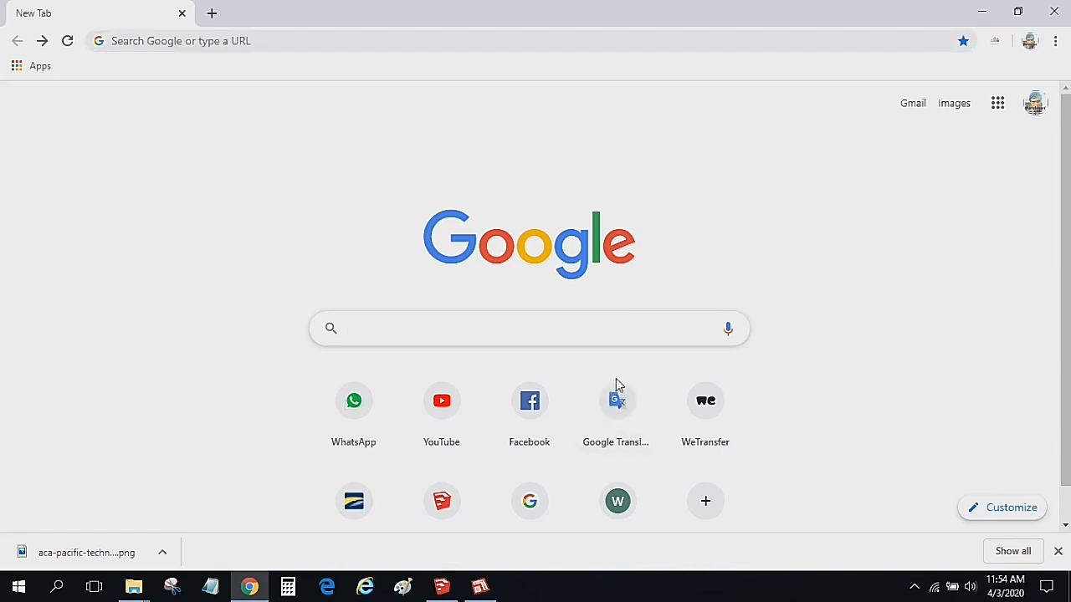
click(1058, 551)
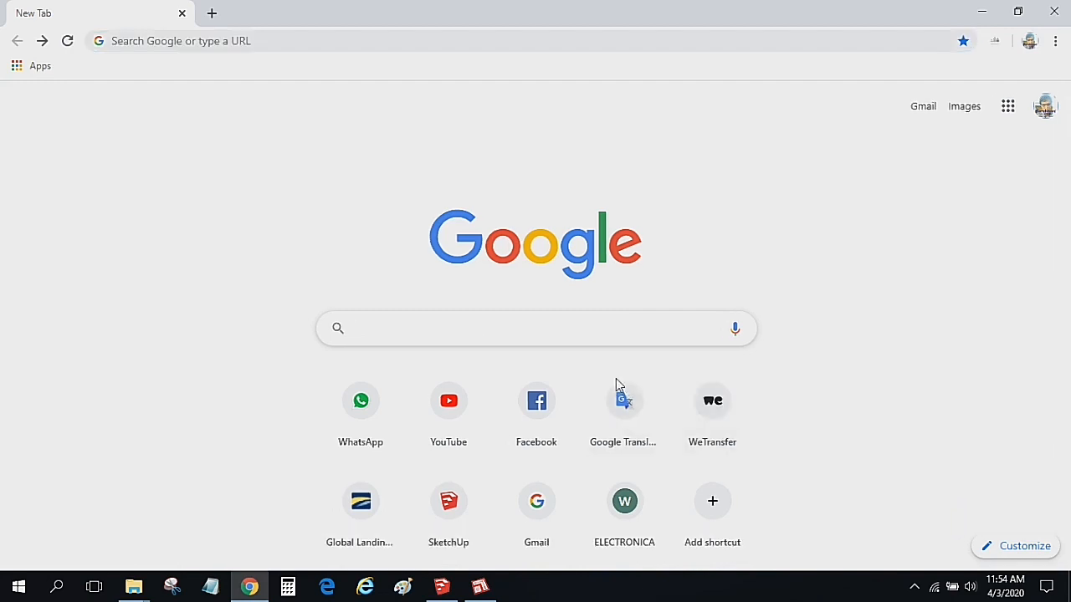
text(3d wR)
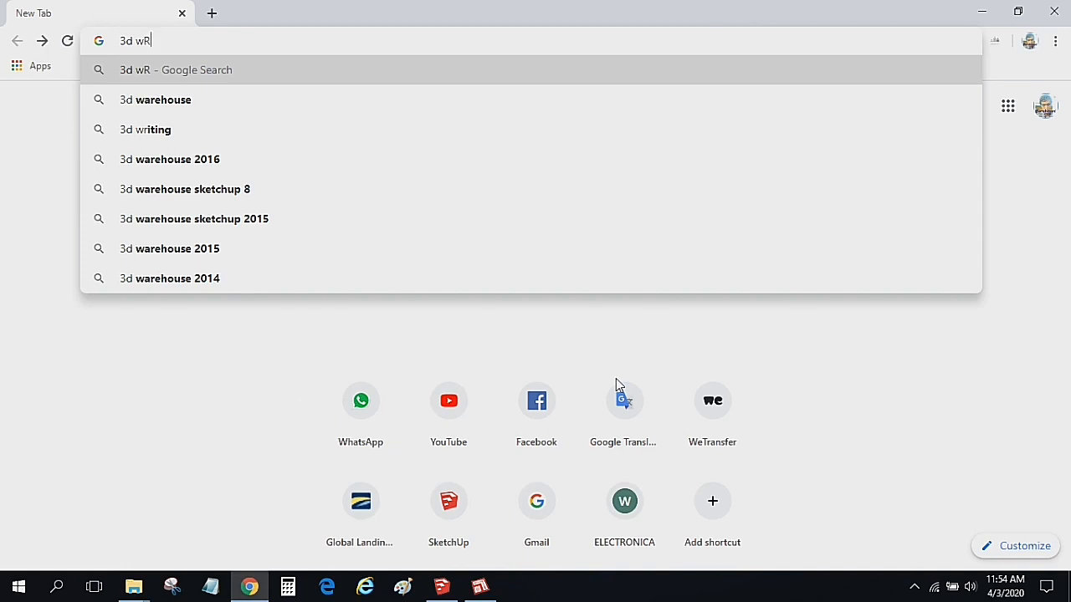
key(BackSpace)
text(arehous)
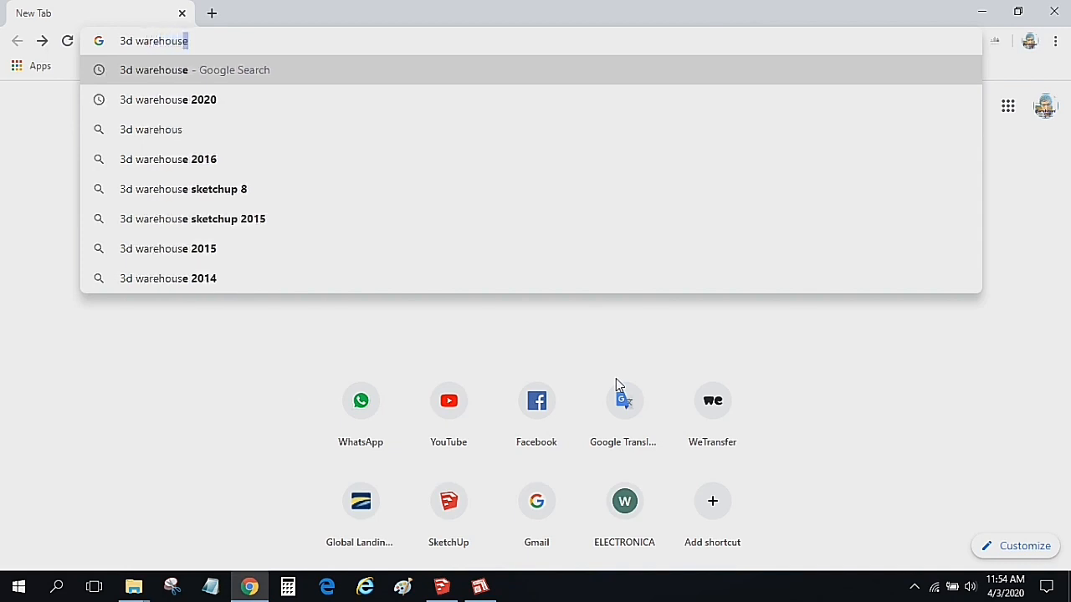
text(e)
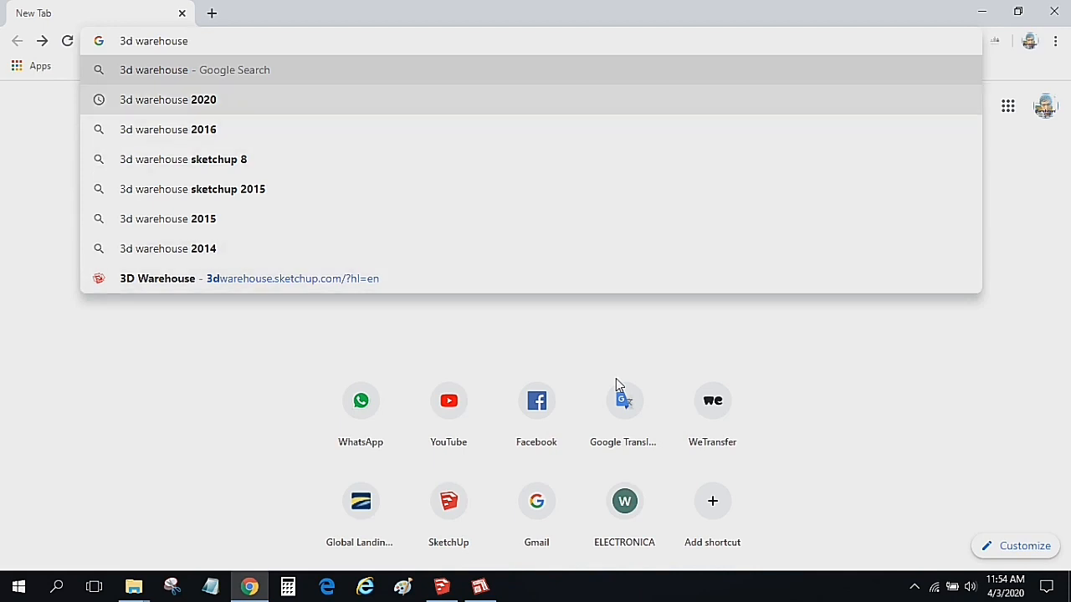
key(Down)
key(Return)
click(618, 385)
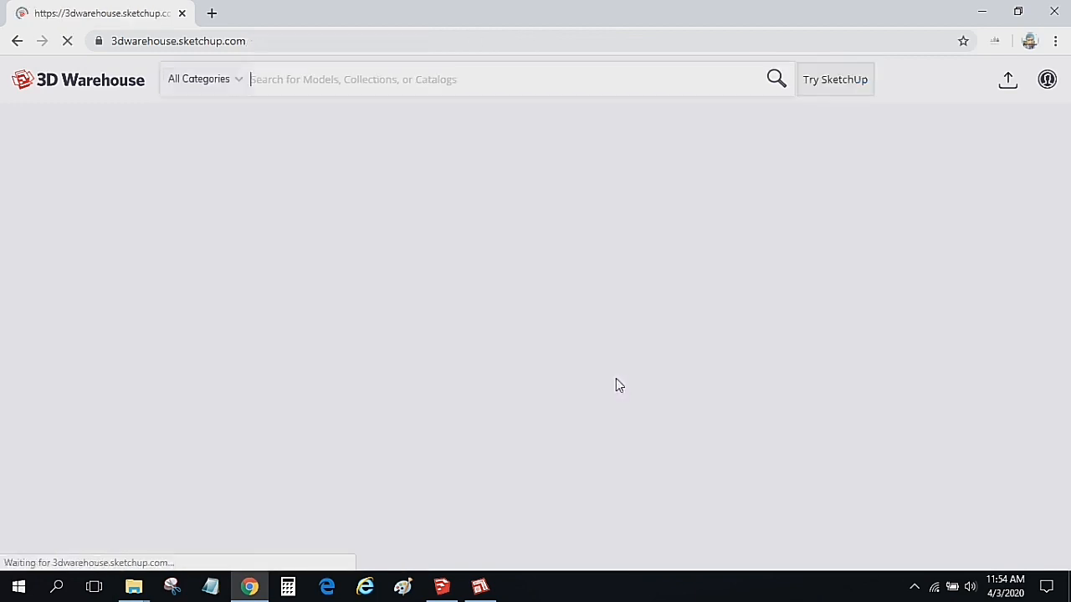
- Browse the 3D Warehouse home page and search its models for "mesin atm"
scroll(617, 385, down, 10)
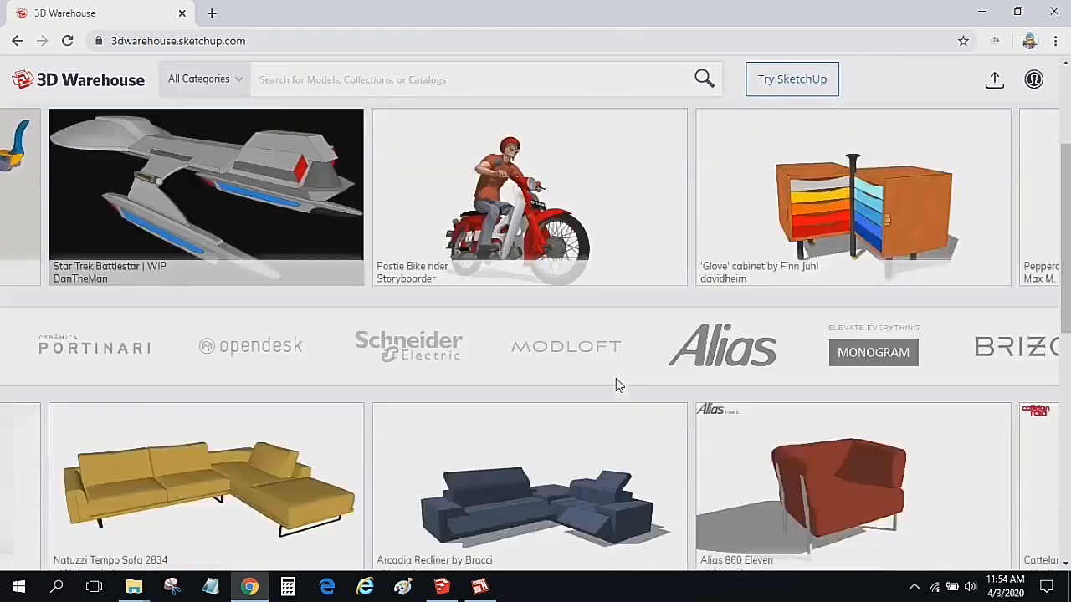
scroll(618, 386, down, 3)
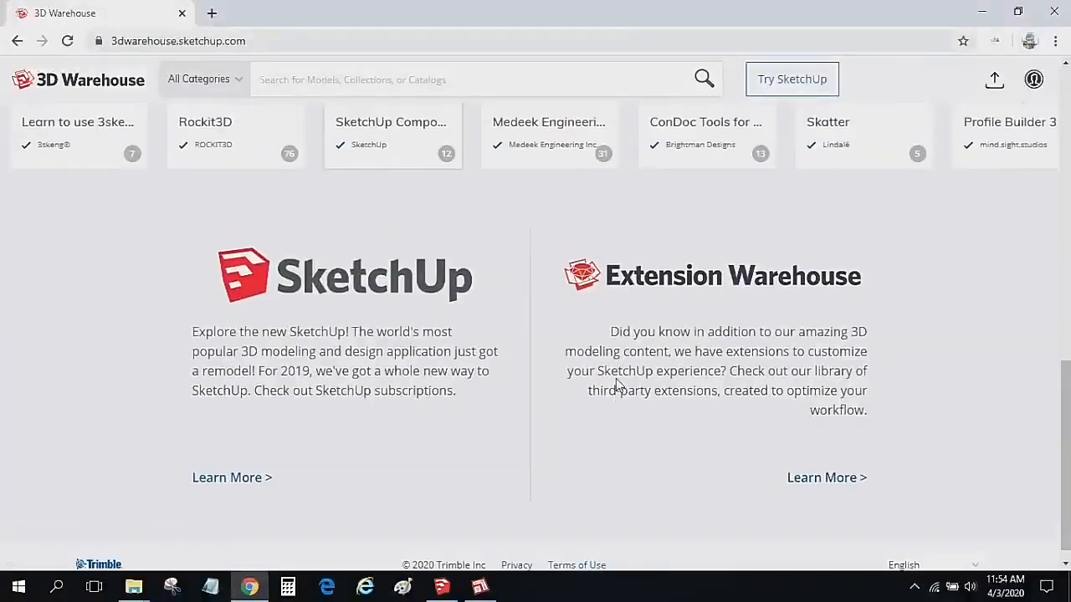
scroll(617, 386, up, 5)
scroll(618, 386, up, 4)
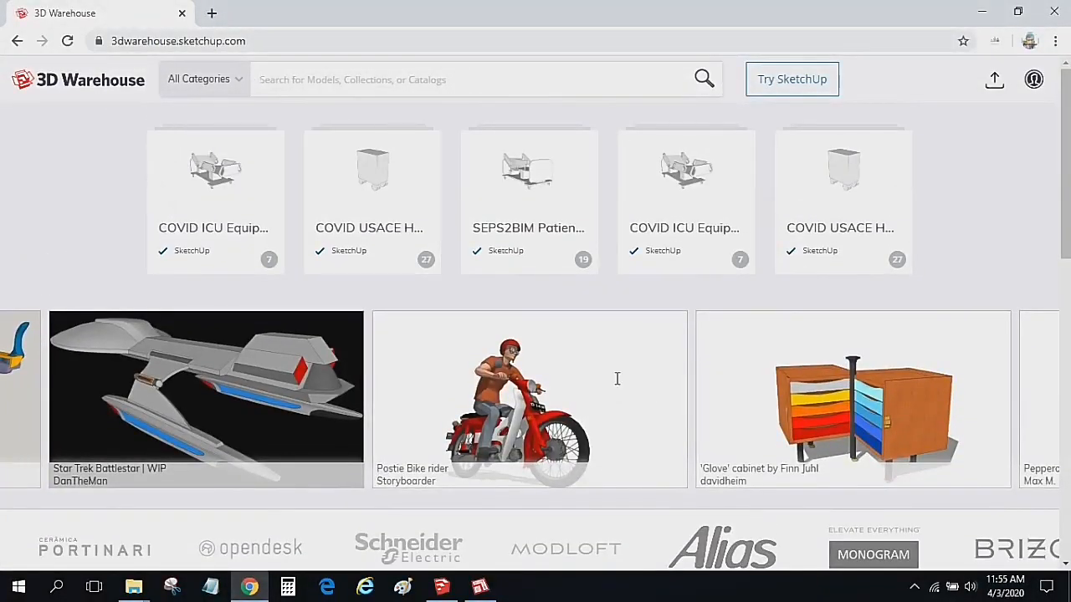
text(mesin atm)
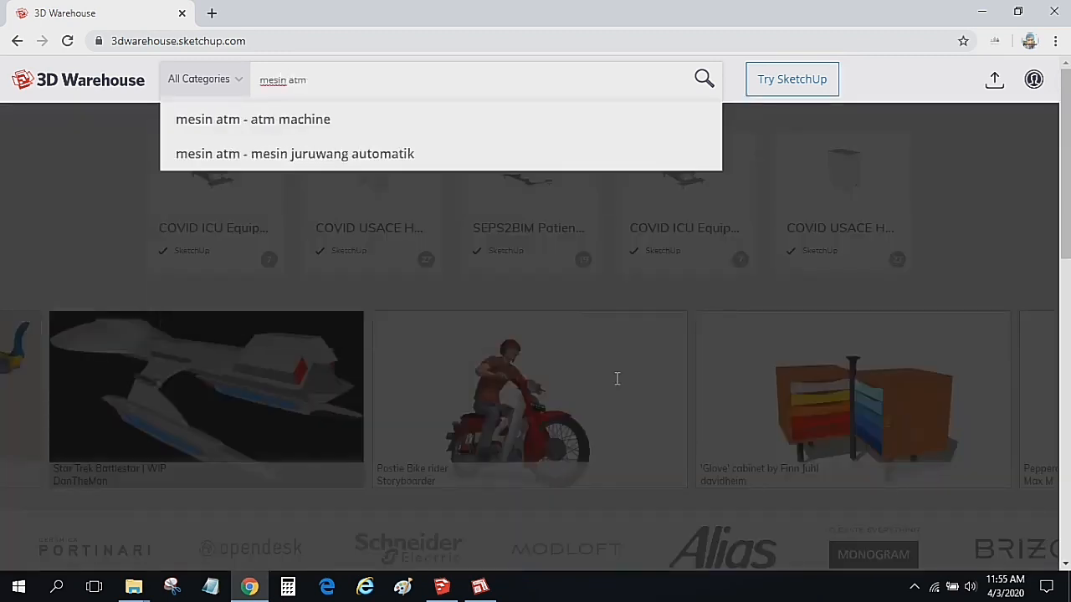
key(Return)
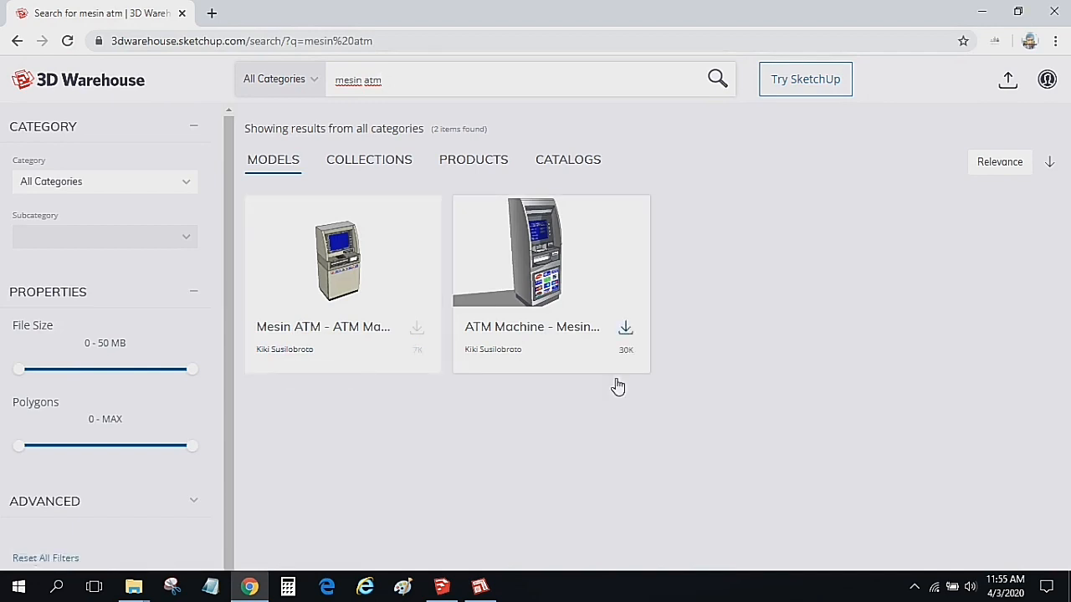
- Download the ATM Machine - Mesin ATM model as a SketchUp 2020 Model
click(616, 381)
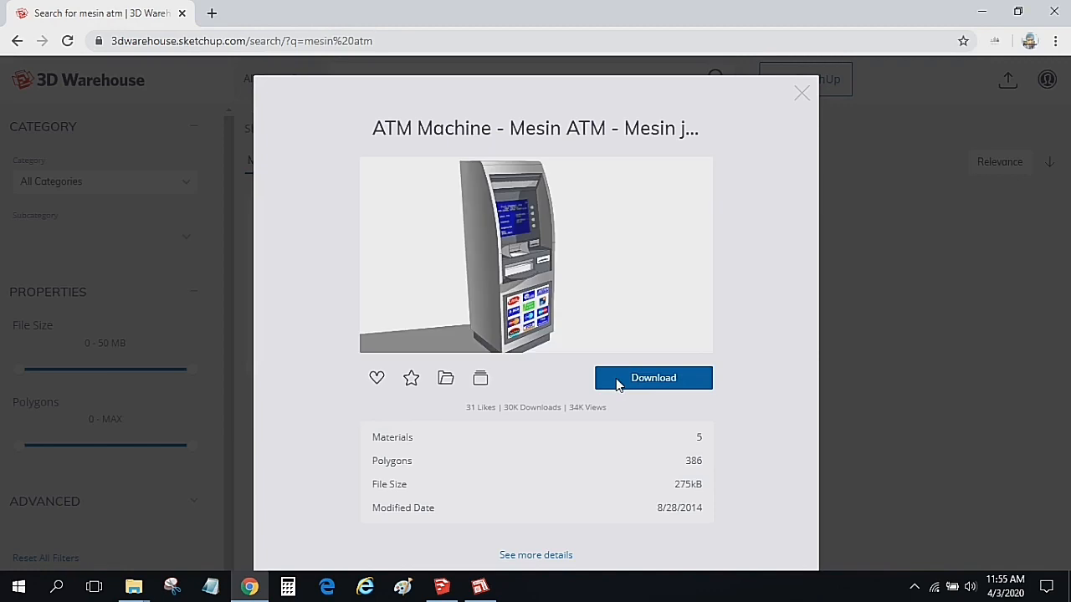
click(617, 383)
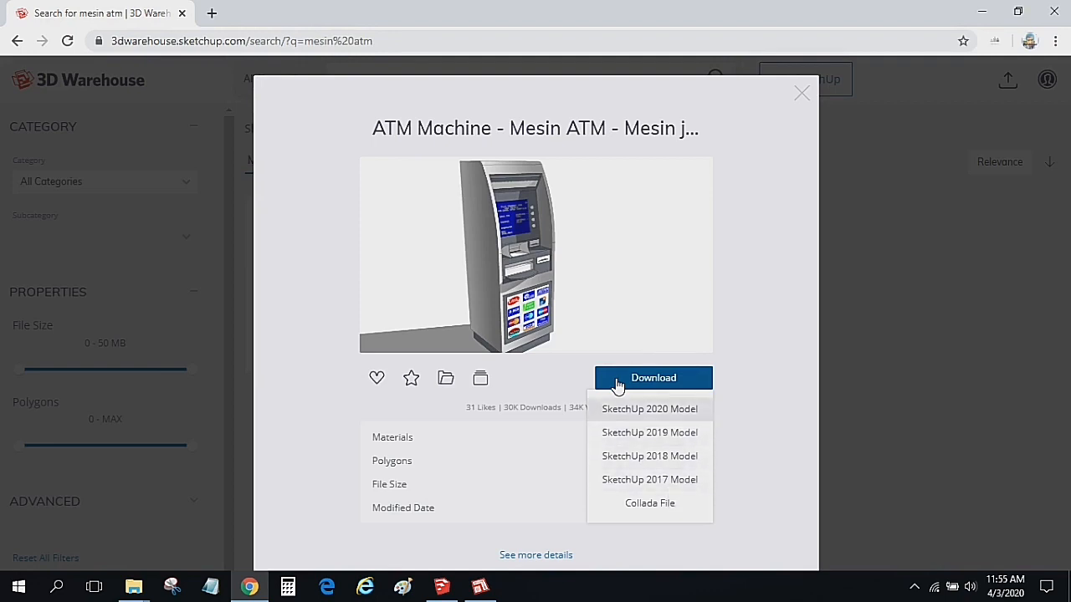
click(650, 409)
- In File Explorer, put the downloaded atm (1) file from Documents into the koleksi component folder within Desktop's Project SKP folder
click(133, 588)
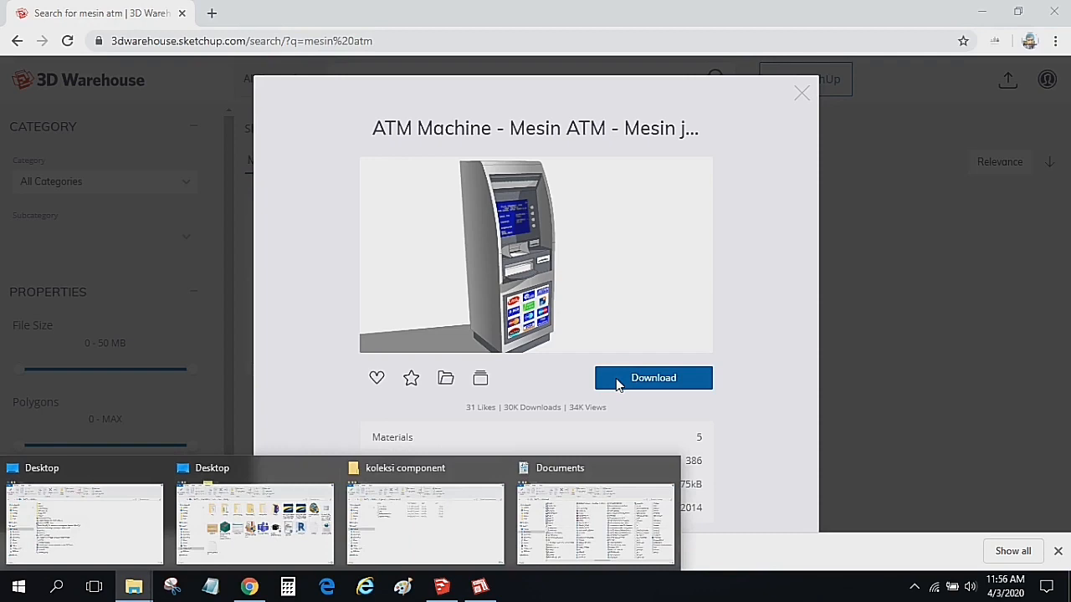
click(595, 519)
click(941, 484)
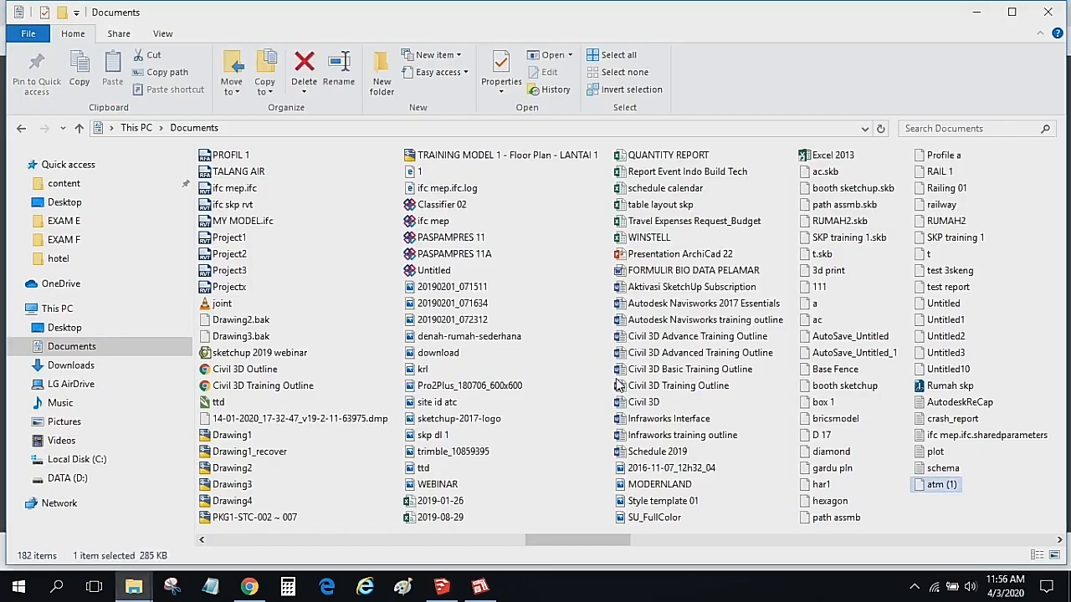
click(64, 202)
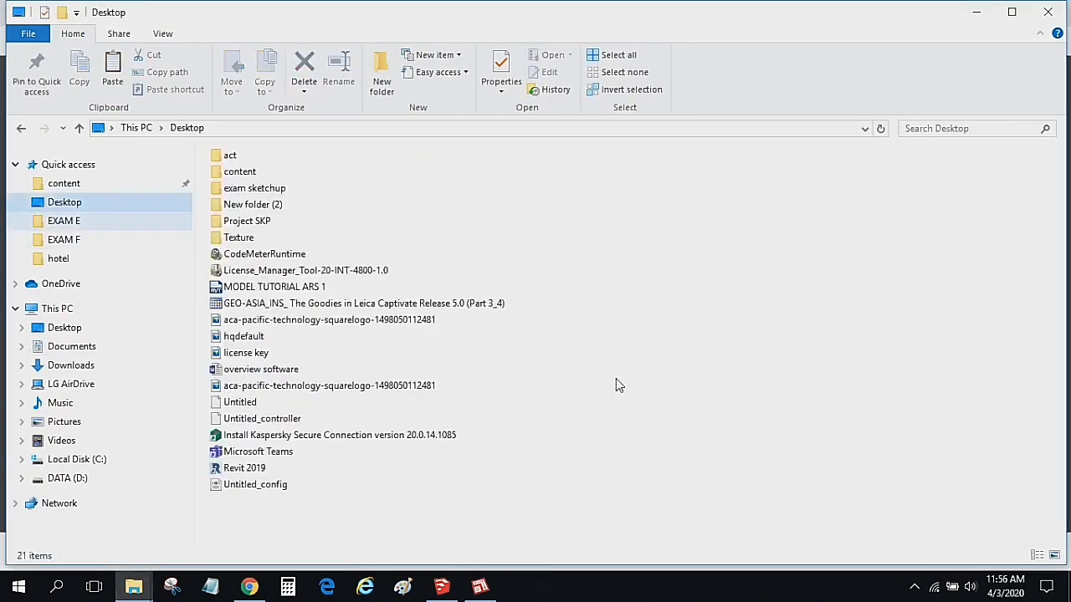
click(247, 221)
double_click(247, 221)
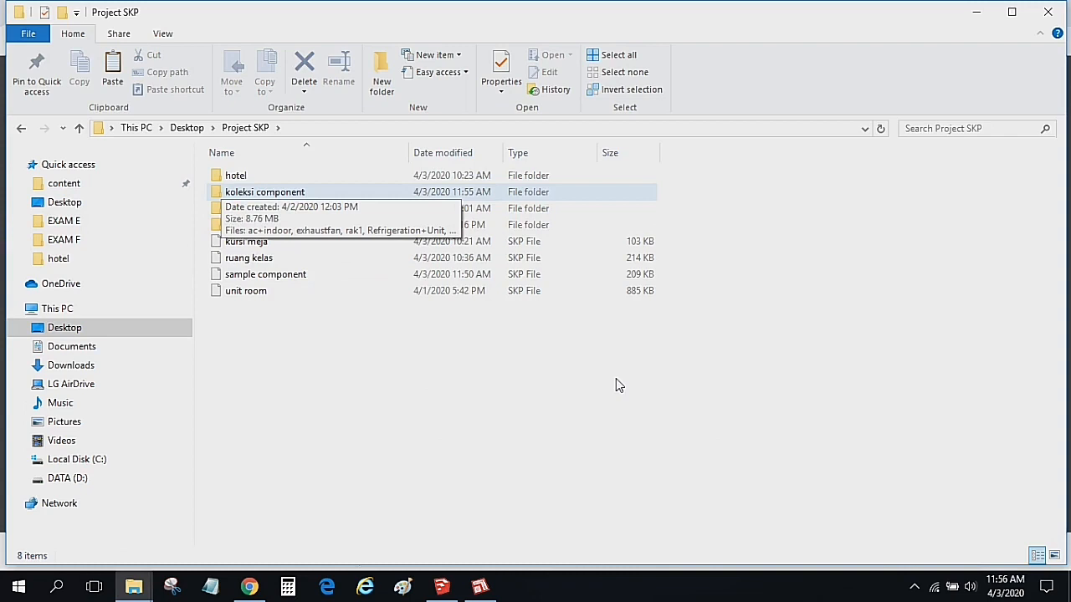
double_click(251, 192)
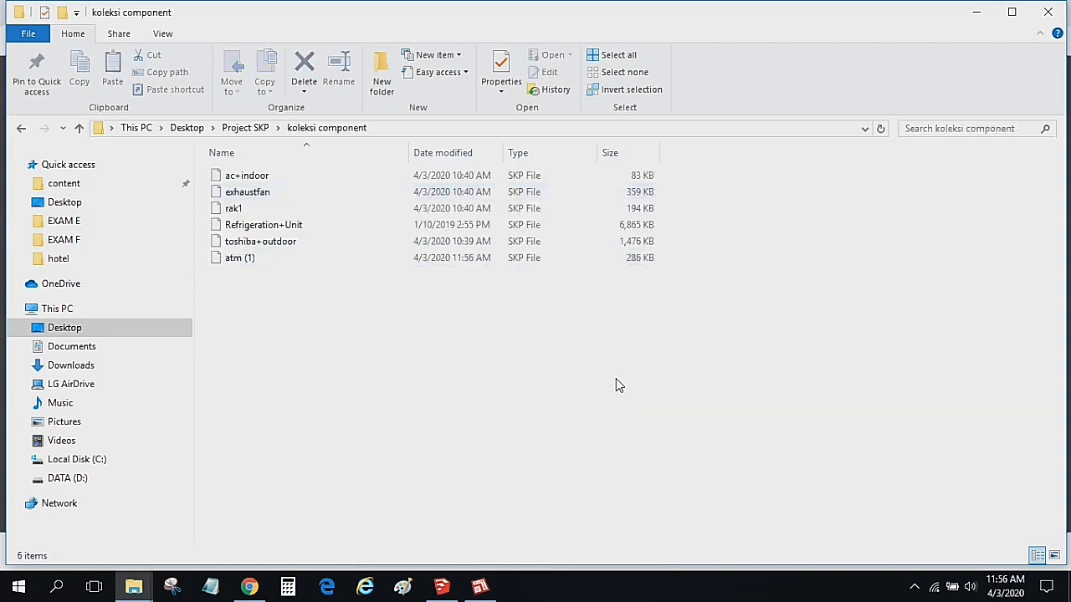
- Switch to SketchUp and open the koleksi component folder from Desktop's Project SKP as a local component collection
click(442, 587)
scroll(618, 384, down, 2)
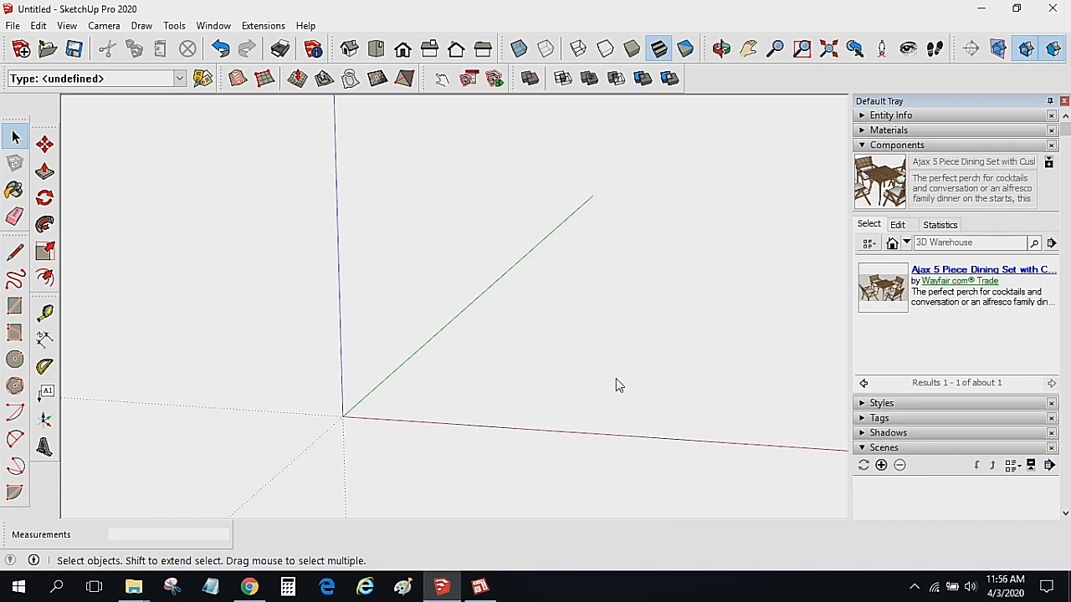
click(1052, 243)
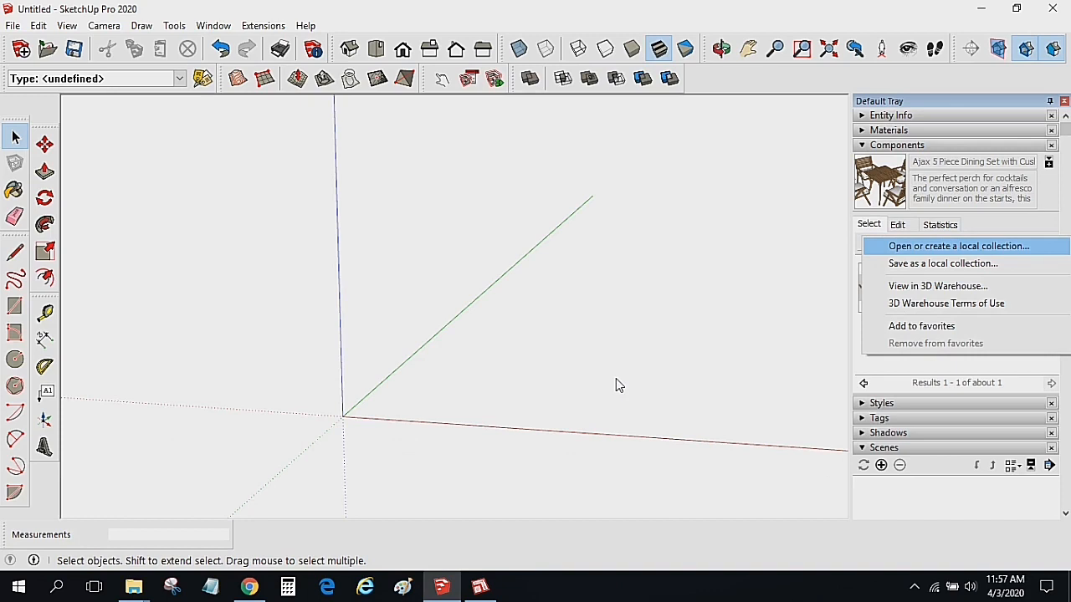
click(958, 246)
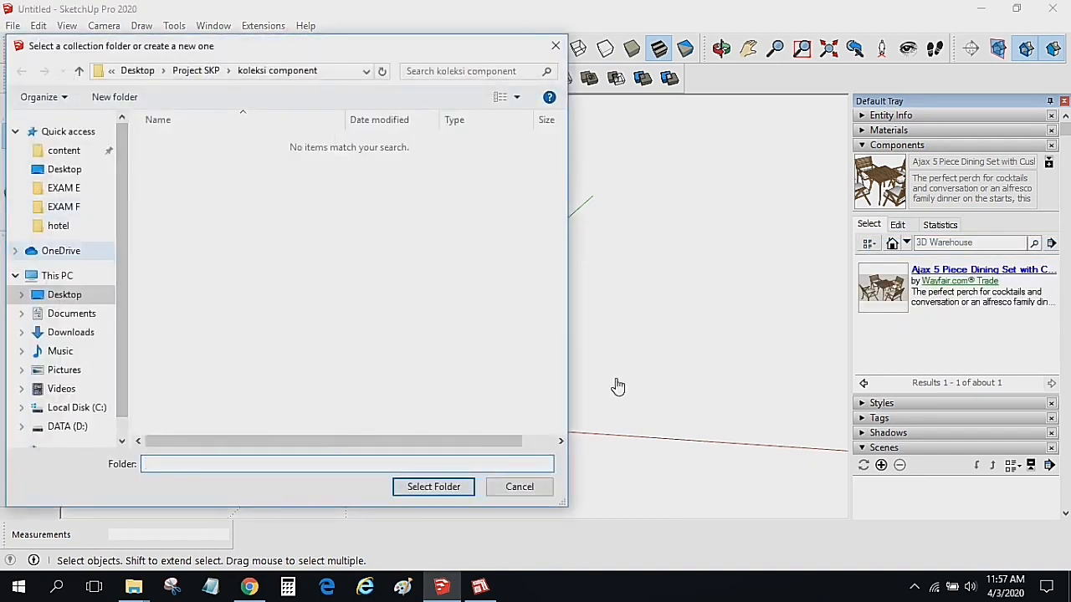
click(64, 295)
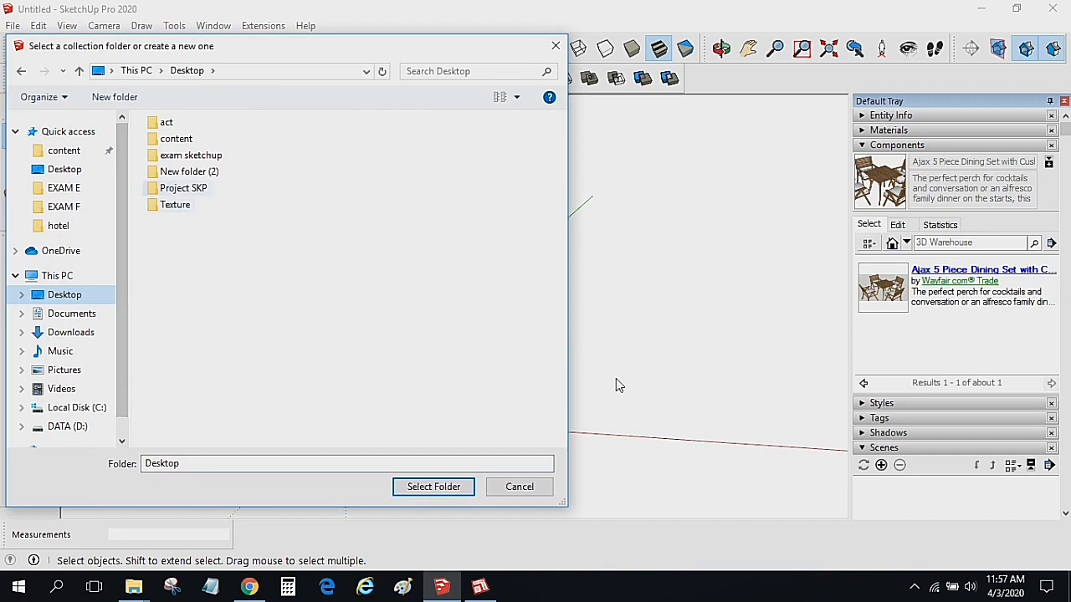
click(183, 187)
double_click(183, 187)
click(200, 159)
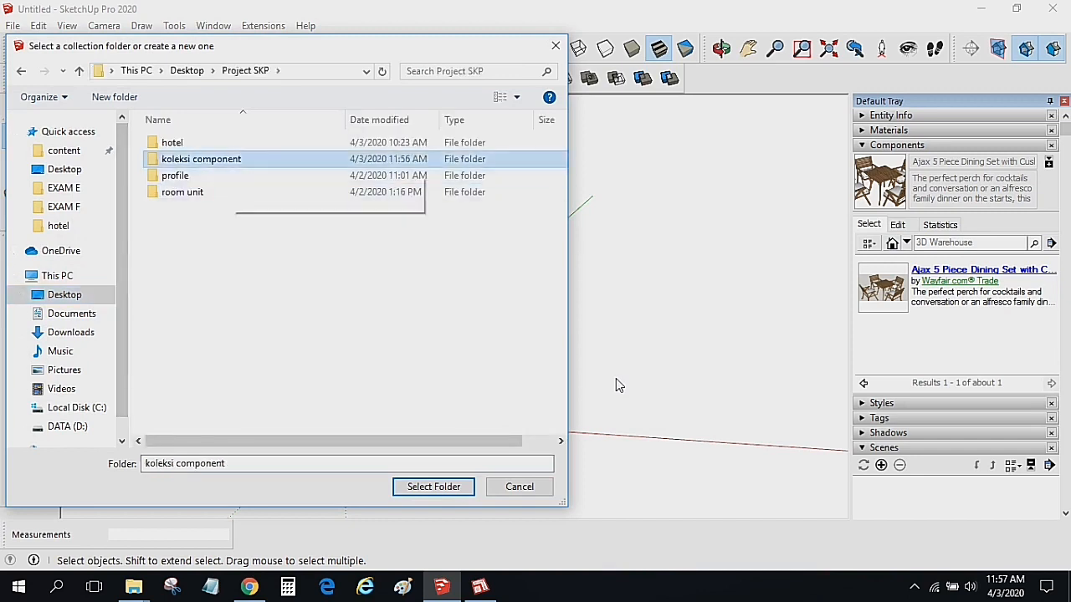
click(434, 486)
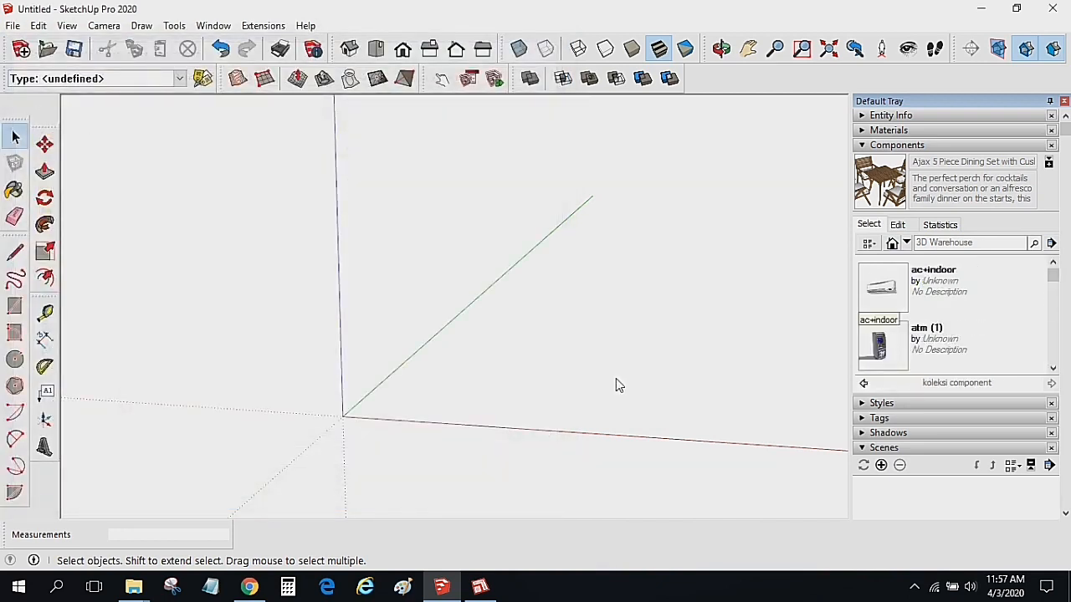
- Place the ac+indoor component from the local collection in the model near the origin
click(881, 289)
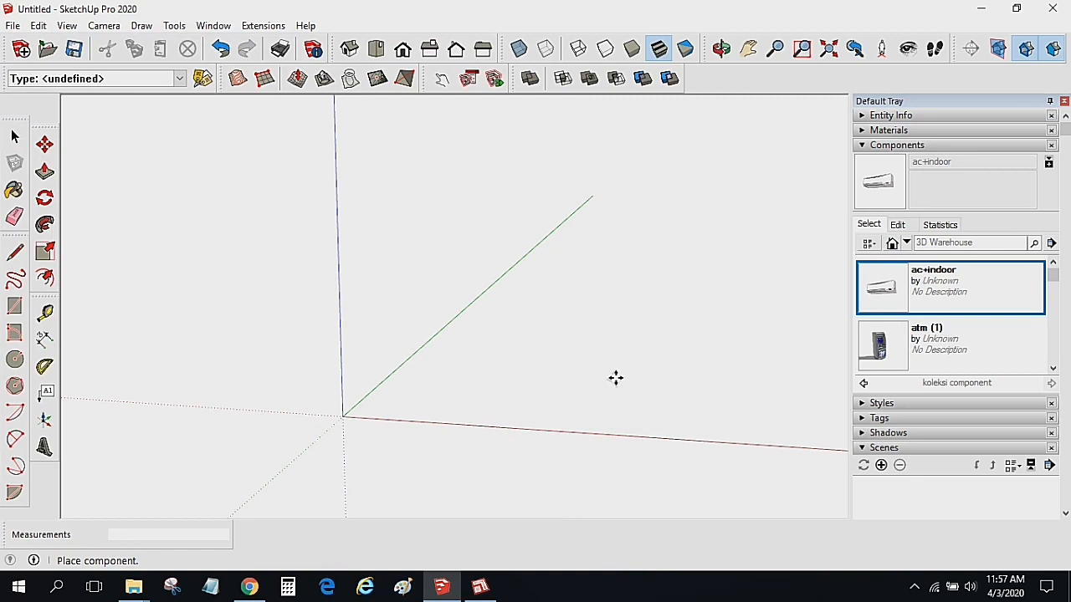
click(368, 401)
middle_drag(616, 379, 614, 375)
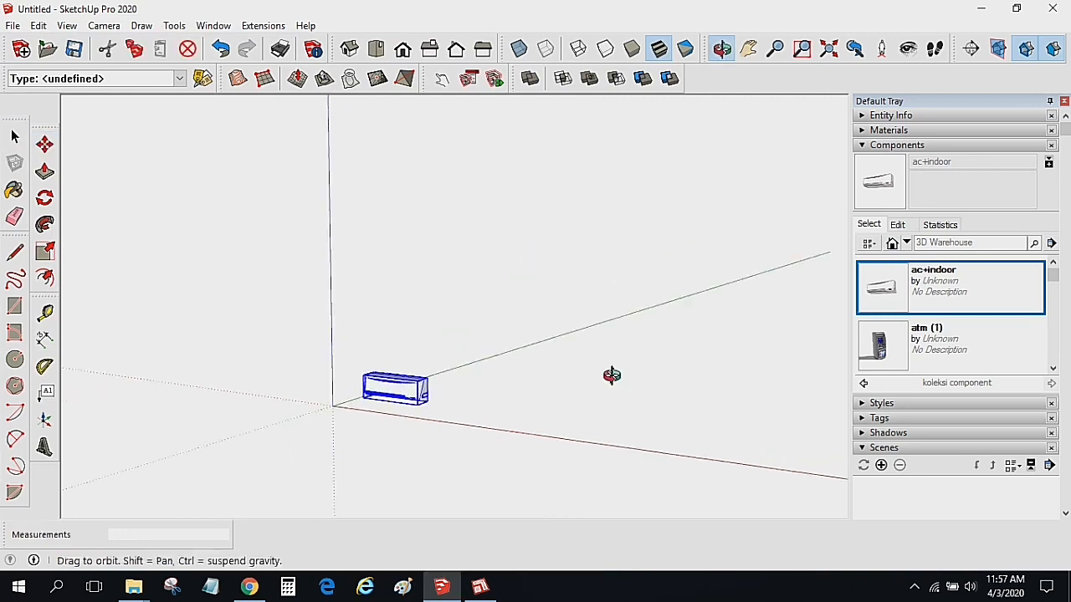
scroll(616, 378, up, 5)
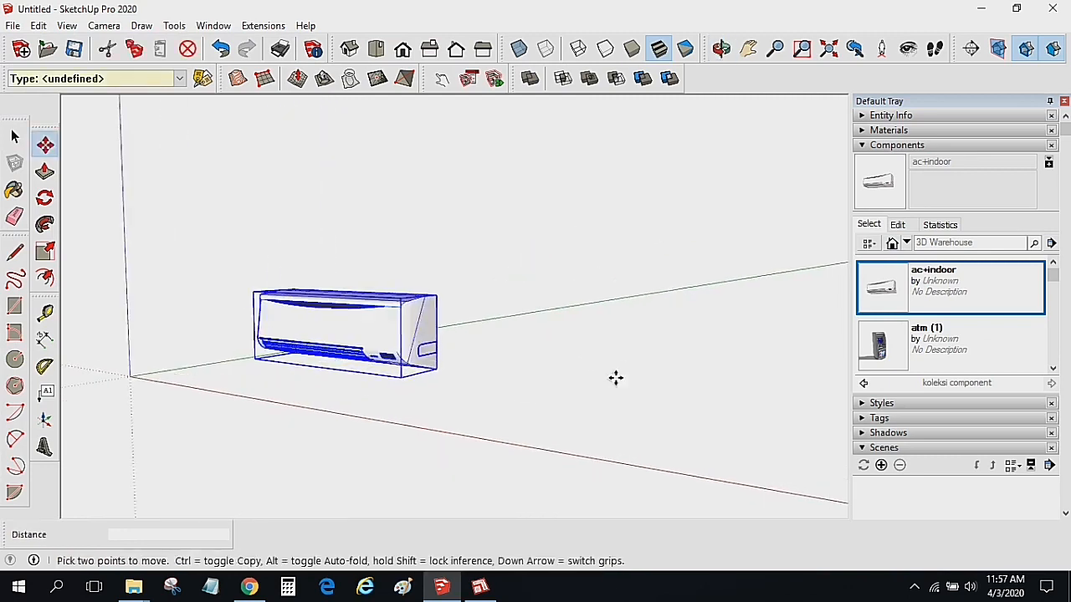
key(space)
click(617, 380)
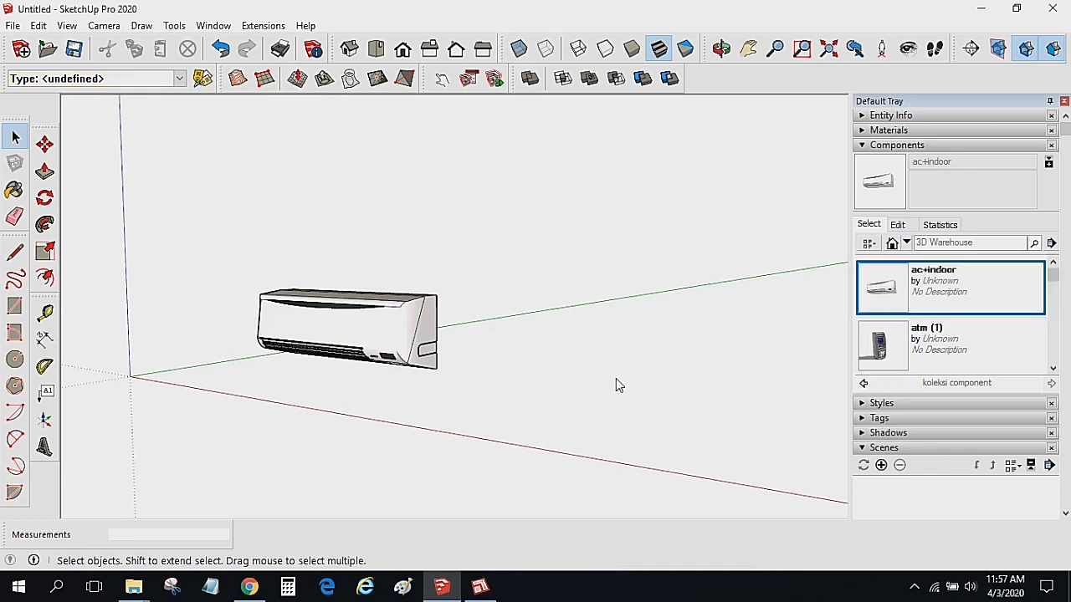
- Place the atm (1) component from the local collection in the model near the indoor AC unit
click(876, 349)
scroll(616, 378, down, 5)
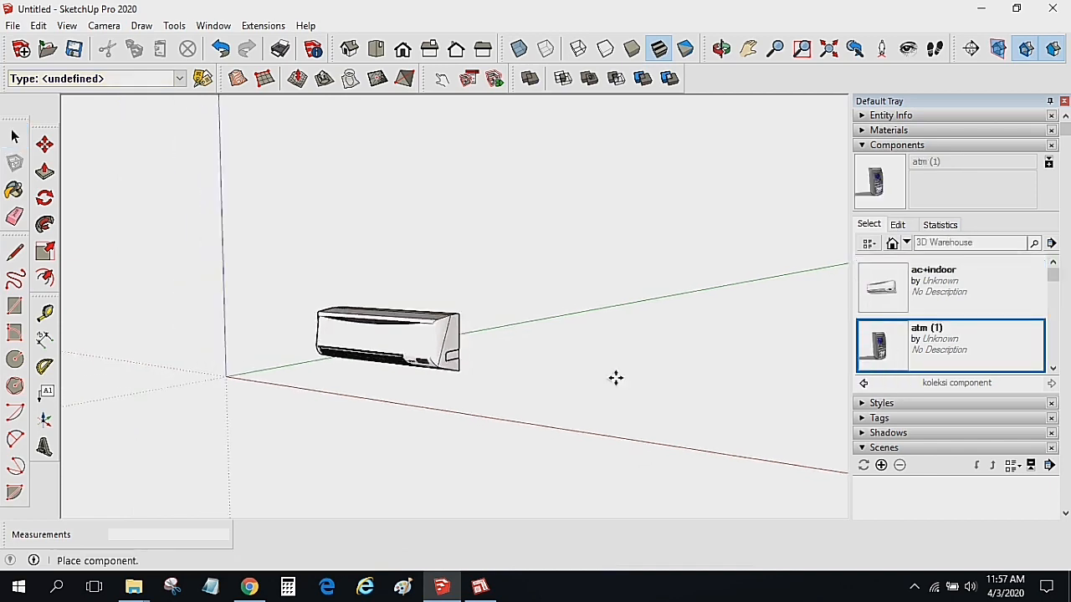
scroll(616, 378, down, 2)
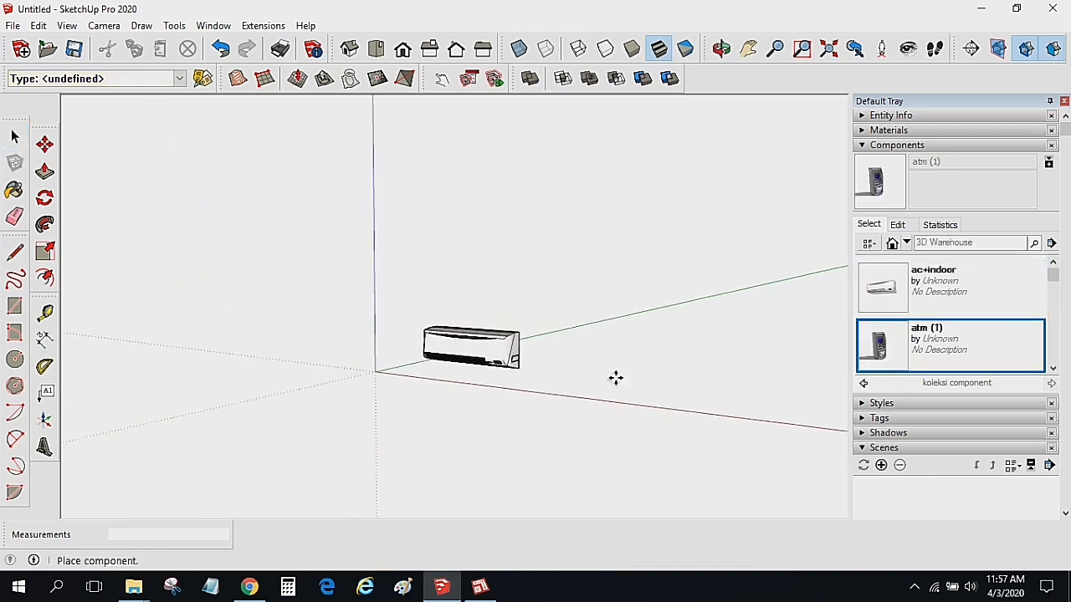
click(615, 378)
scroll(616, 378, down, 2)
scroll(616, 378, down, 5)
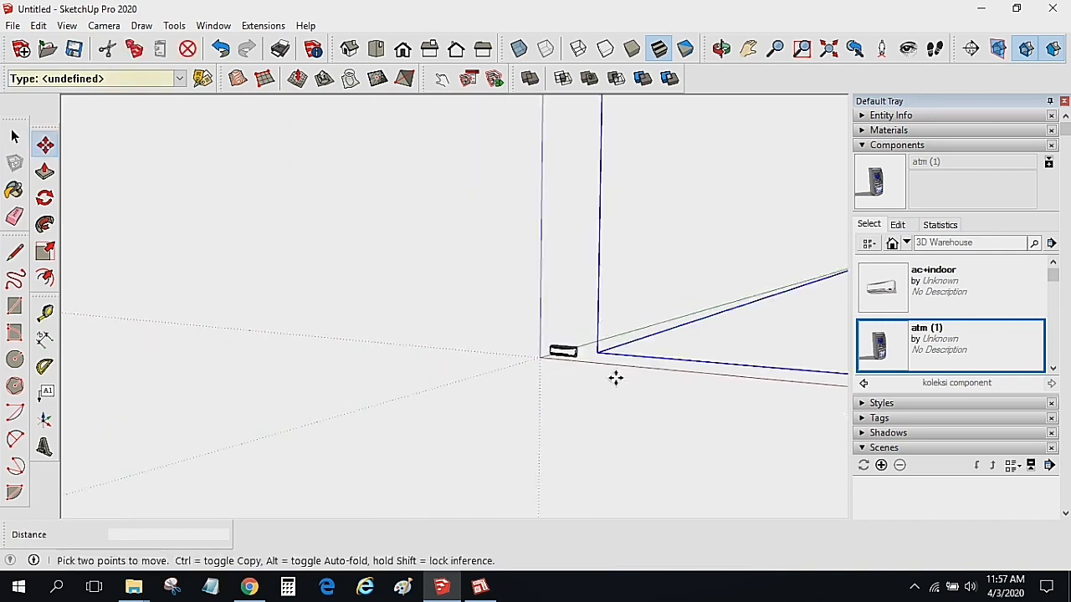
scroll(616, 378, down, 6)
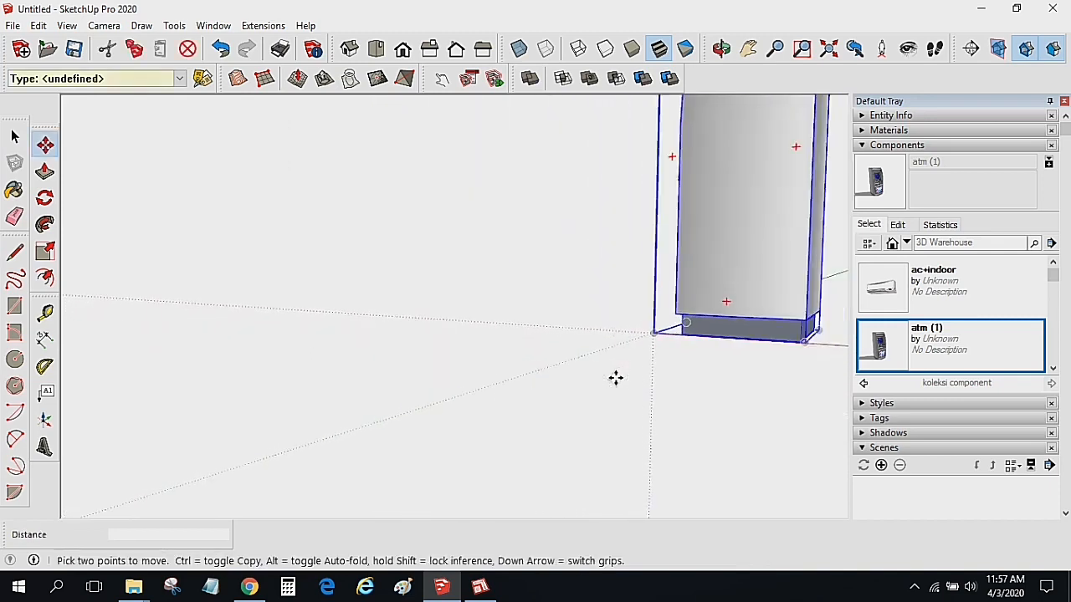
- Scale the placed ATM machine uniformly by a factor of 0.1 and clear the selection
middle_drag(616, 378, 615, 379)
scroll(614, 377, up, 4)
key(s)
click(408, 183)
drag(408, 185, 412, 317)
text(0.)
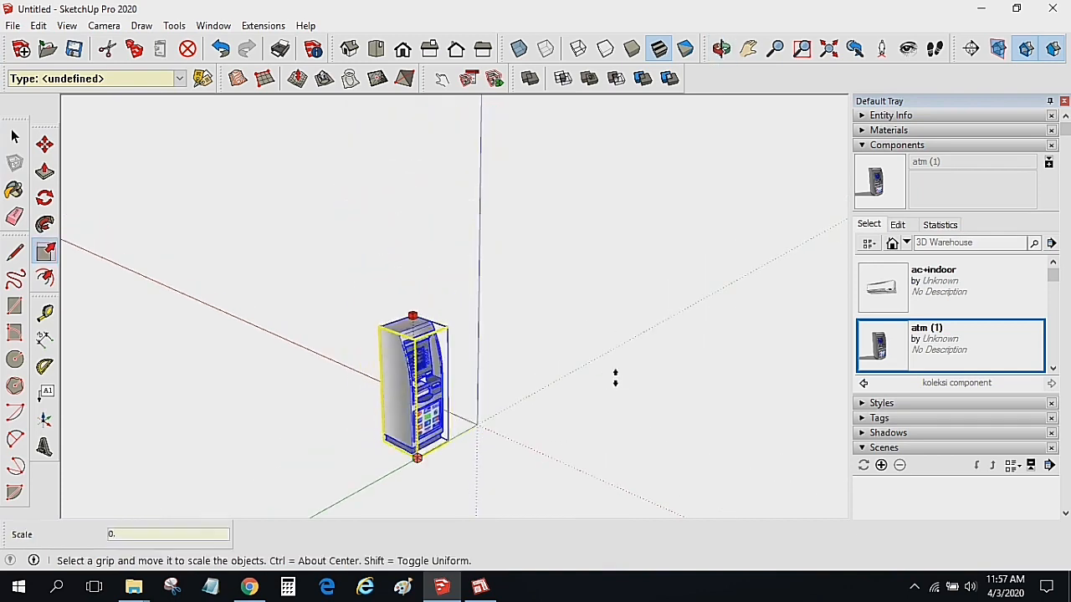
text(1)
key(Return)
key(space)
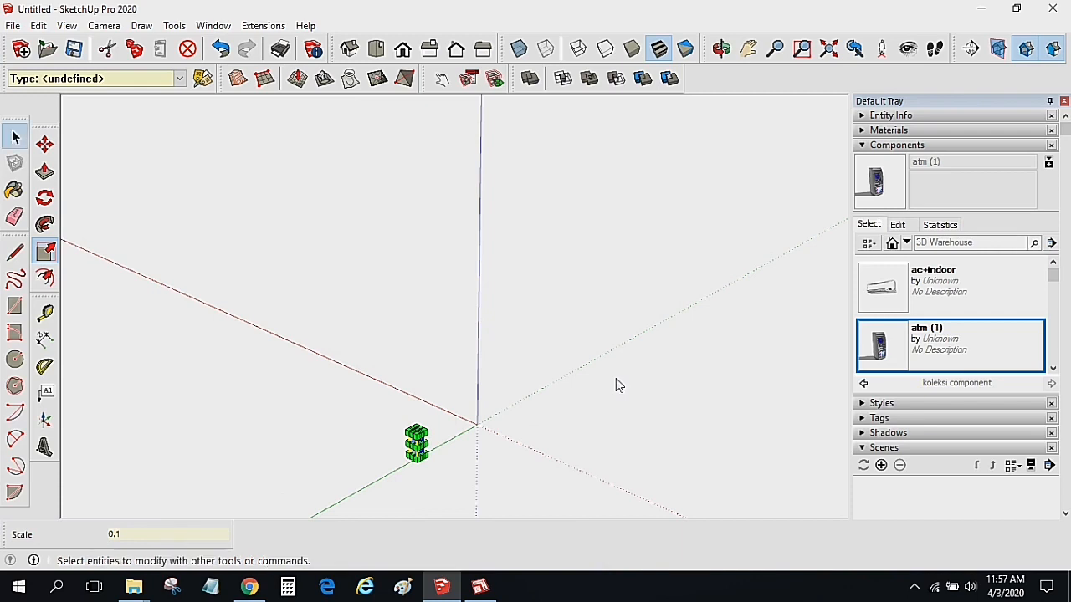
click(616, 385)
- Examine the scaled ATM machine and the indoor AC unit up close to compare their sizes
scroll(616, 386, up, 2)
scroll(615, 384, up, 3)
key(ctrl+a)
middle_drag(616, 382, 616, 385)
scroll(616, 384, up, 4)
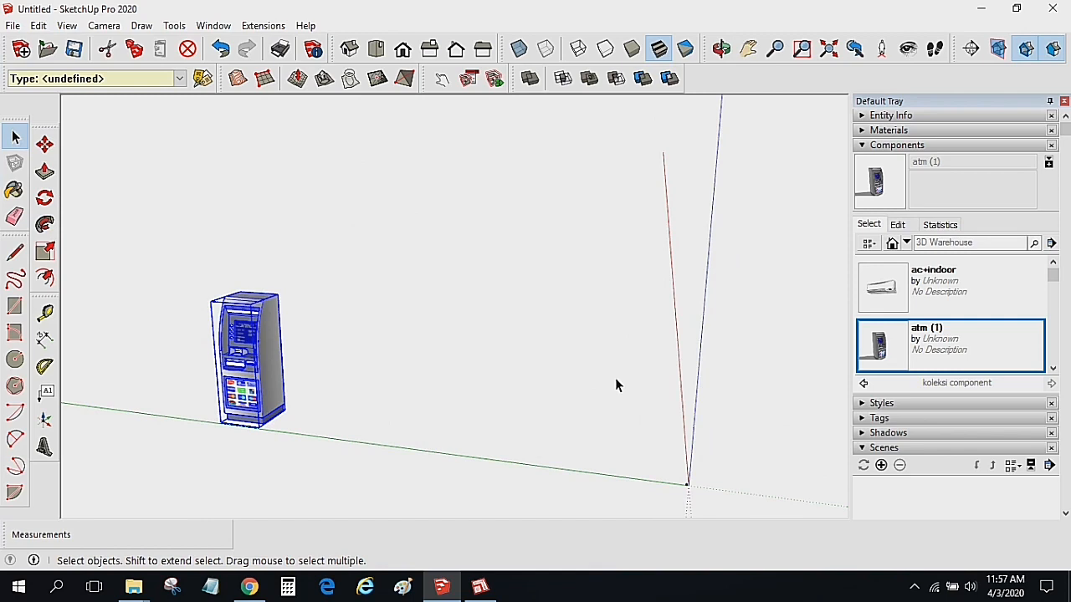
click(617, 385)
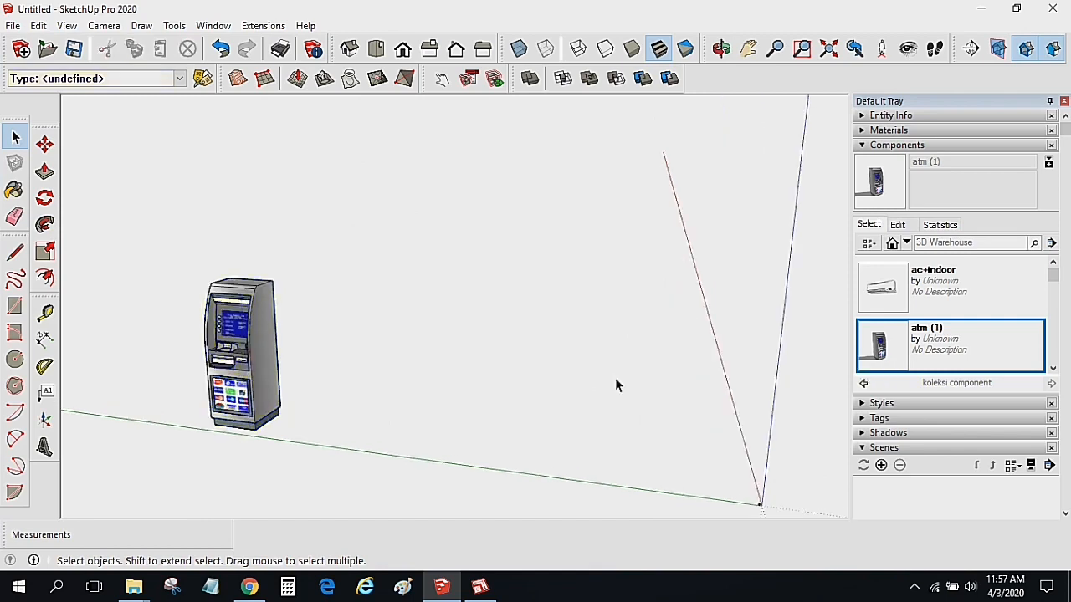
scroll(616, 385, up, 7)
shift+middle_drag(616, 381, 615, 379)
scroll(616, 385, up, 8)
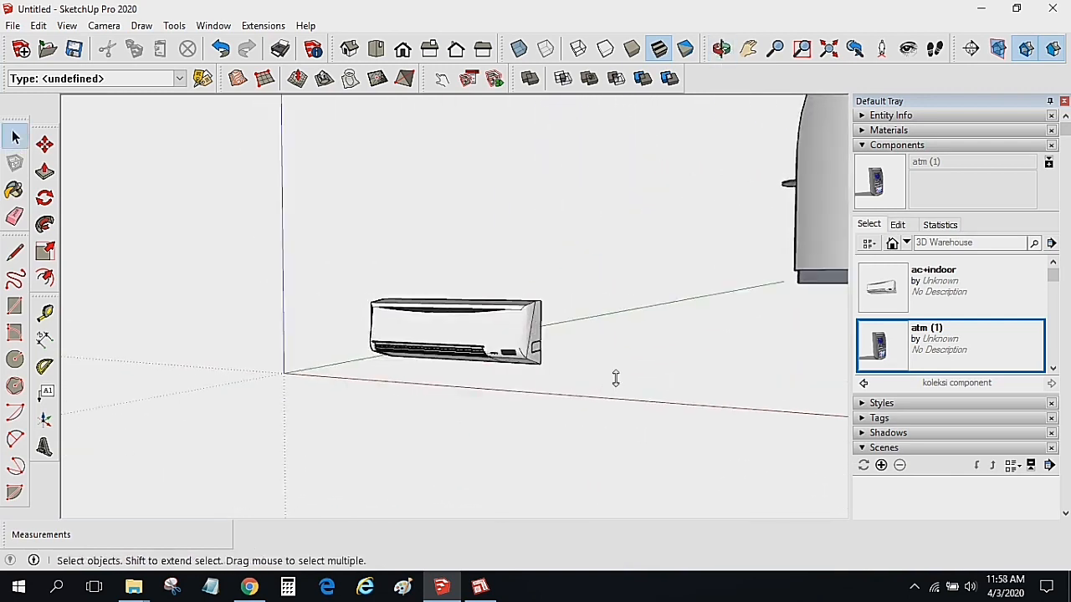
- Place the toshiba+outdoor component from the local collection beside the indoor AC unit near the origin
drag(1053, 276, 1053, 339)
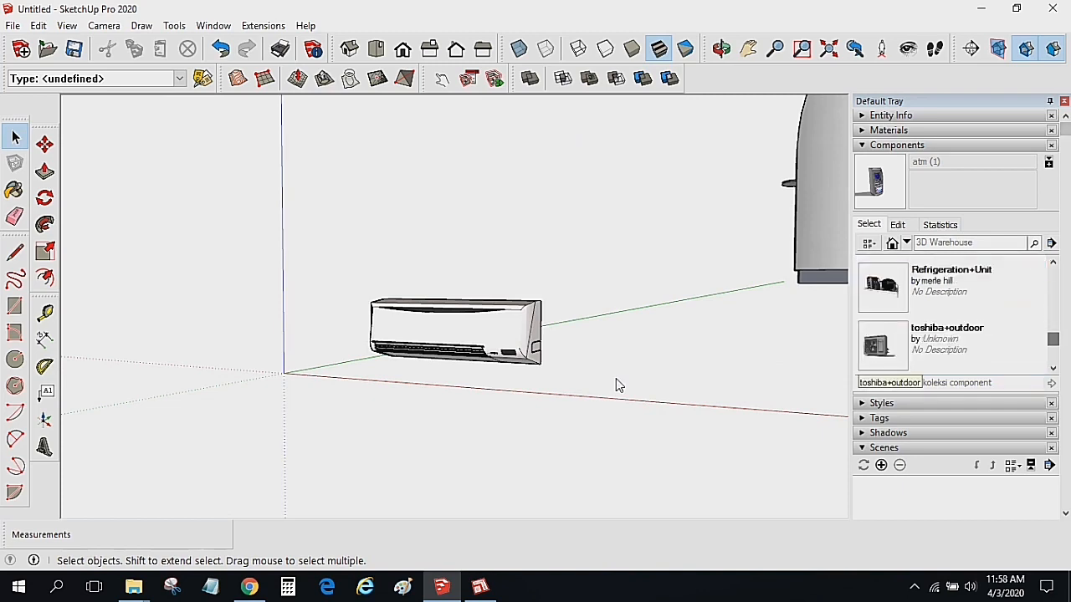
click(883, 346)
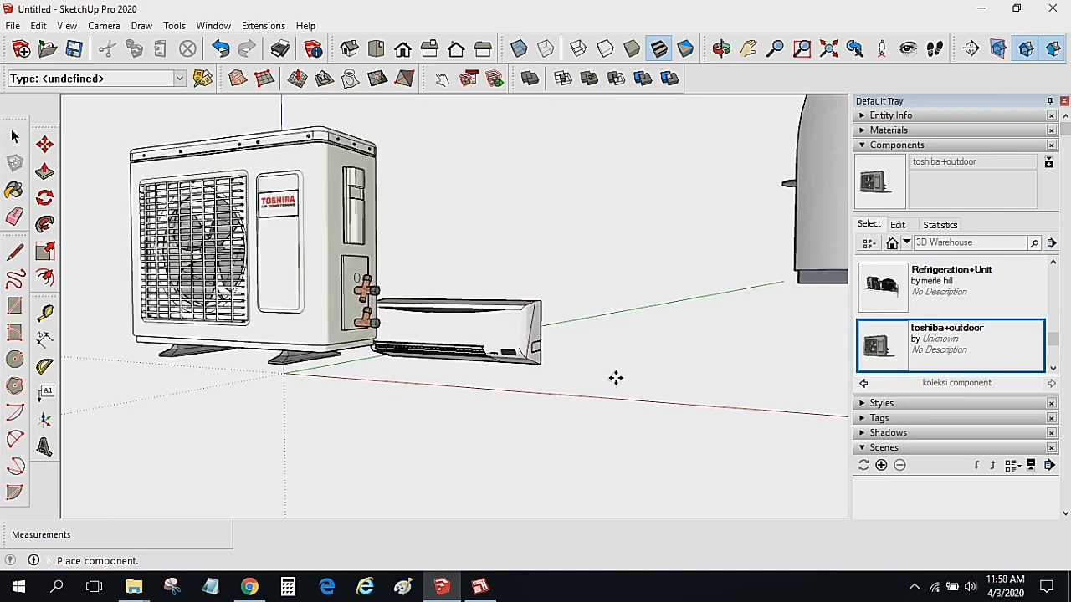
click(118, 355)
scroll(615, 378, down, 6)
key(space)
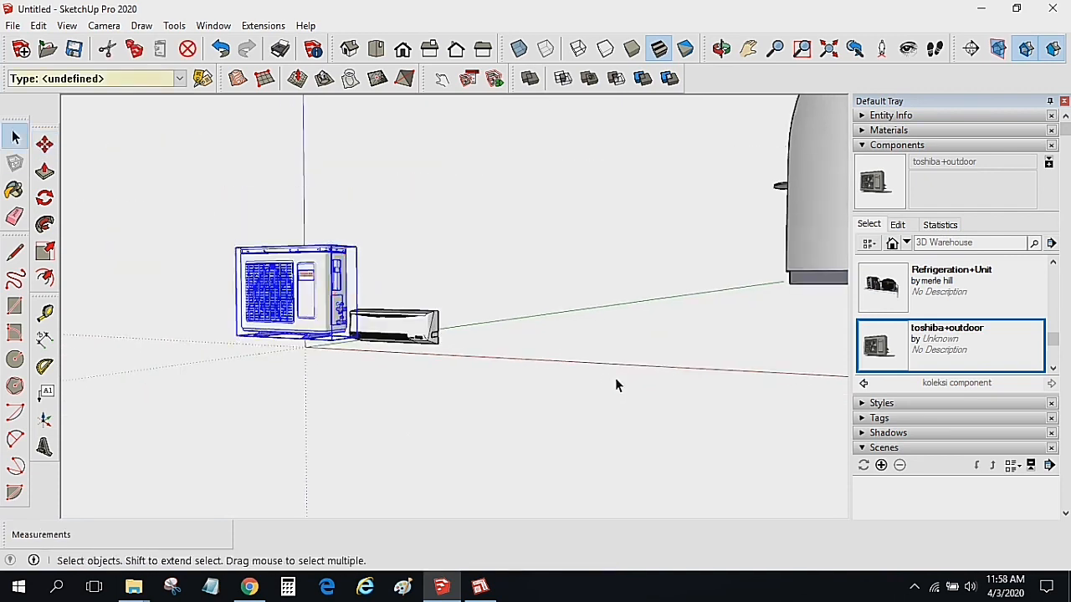
click(616, 383)
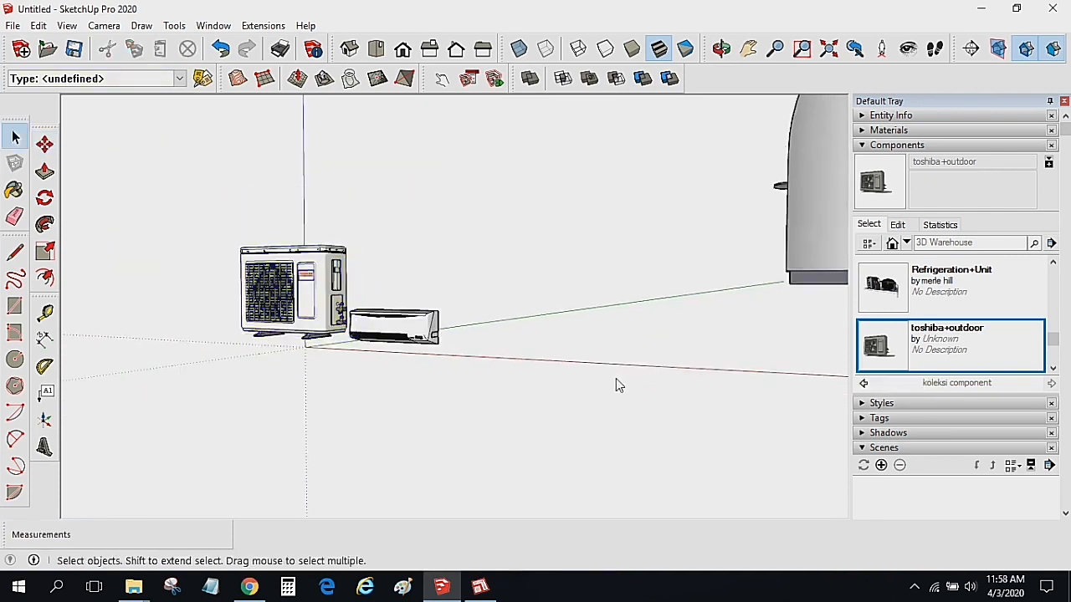